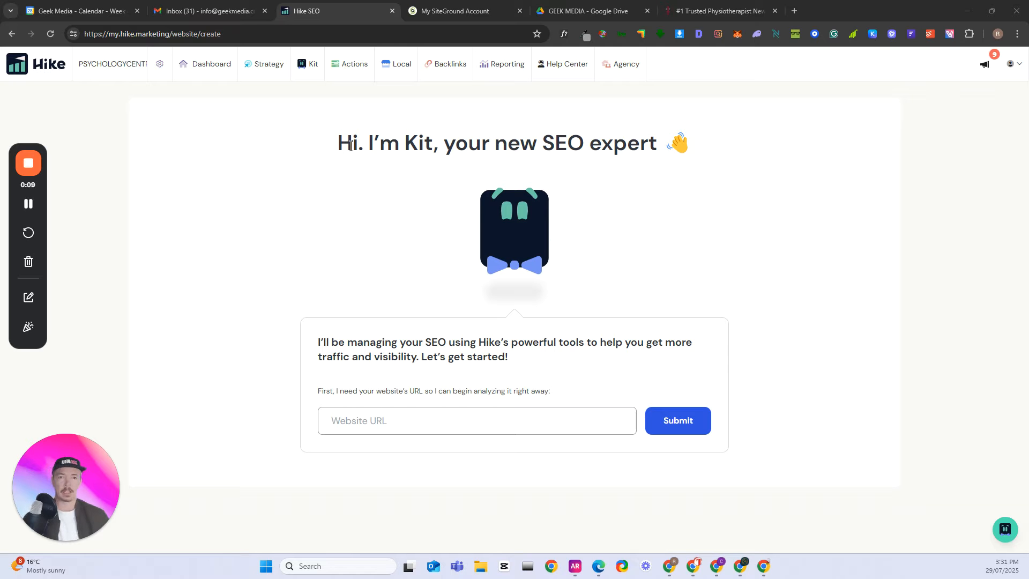
double_click(409, 143)
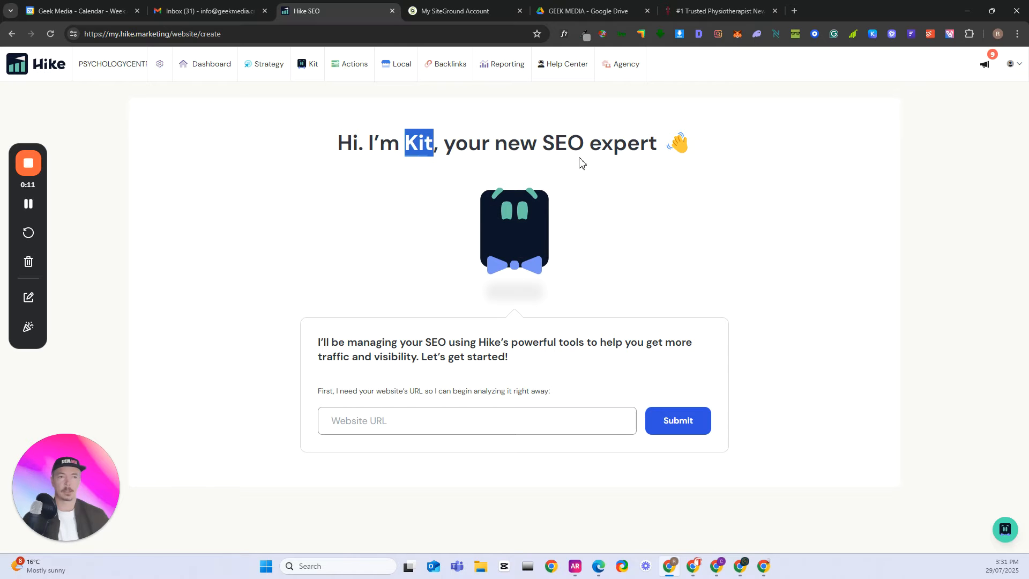
click(697, 221)
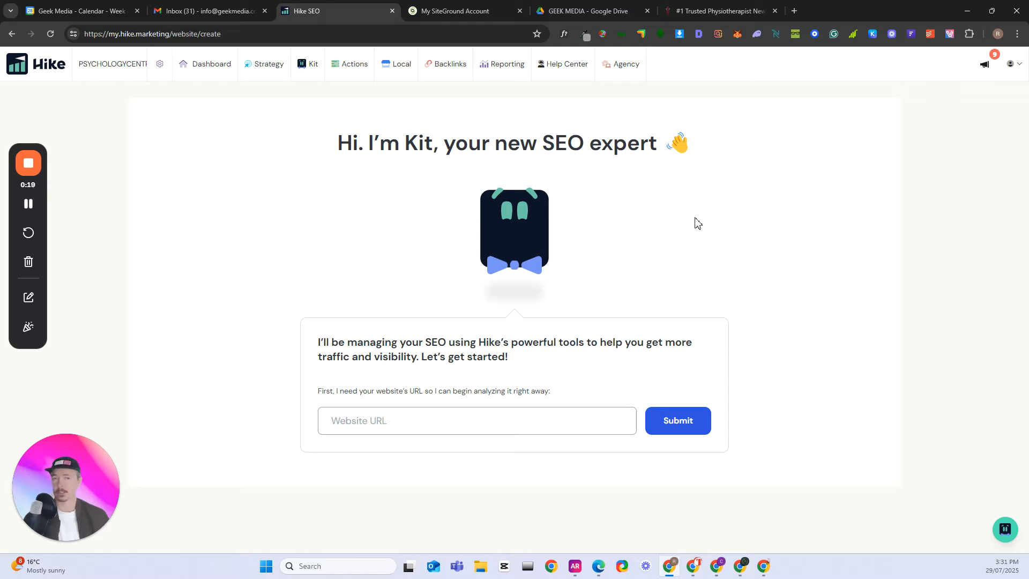
click(373, 430)
click(427, 509)
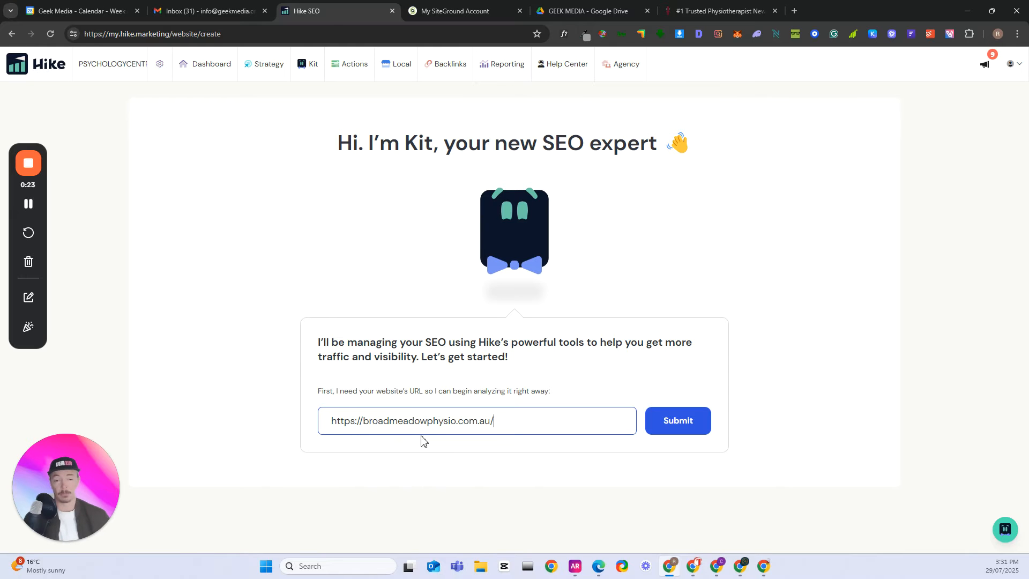
click(673, 423)
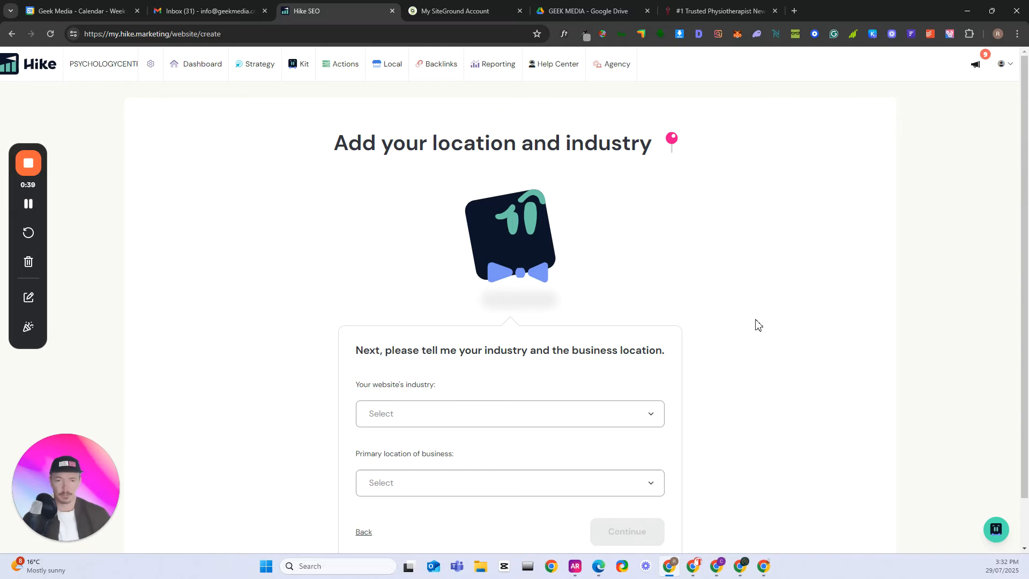
- Set the website's industry to Physical therapist
click(652, 417)
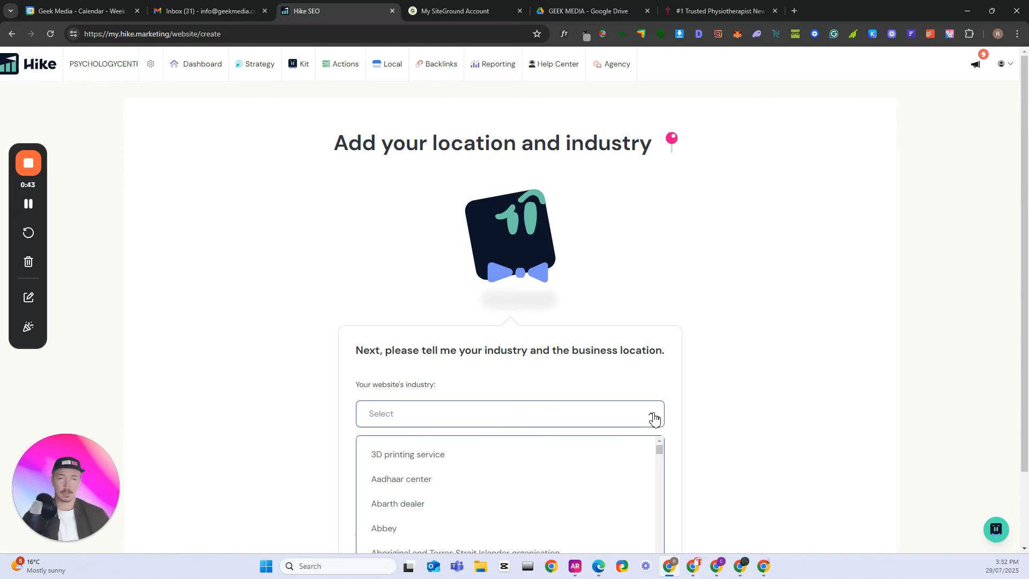
click(427, 417)
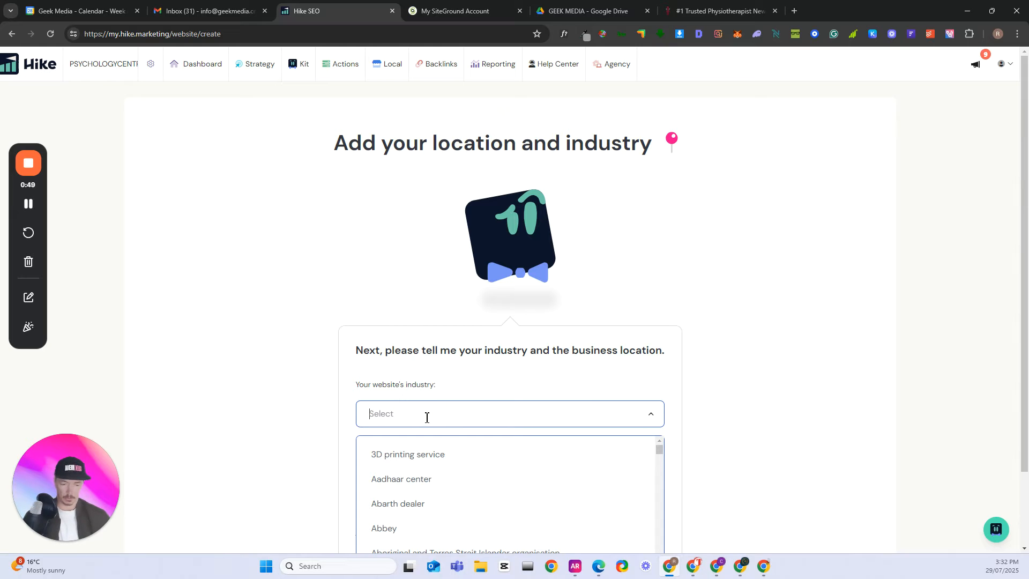
text(physi)
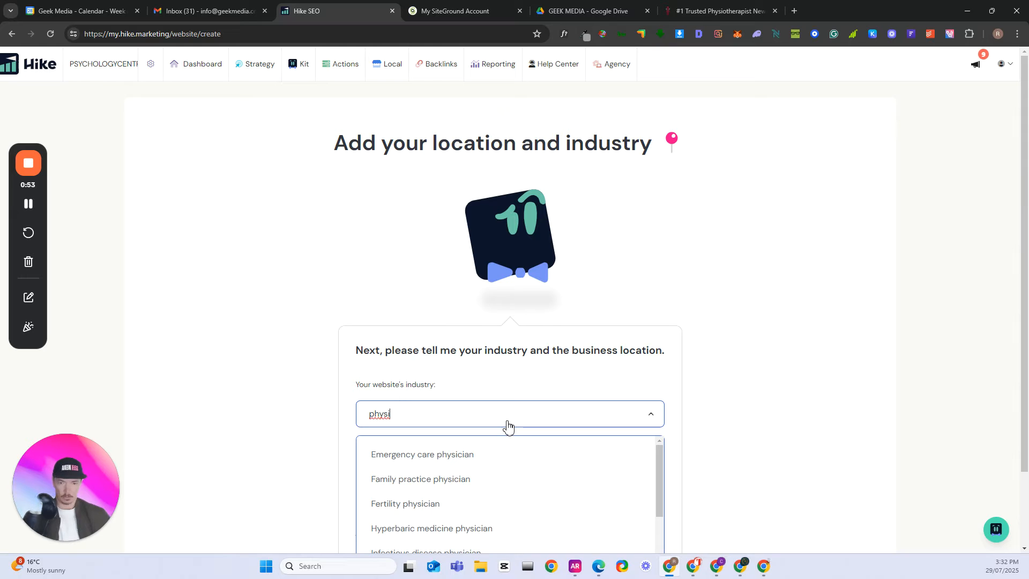
key(BackSpace)
key(Return)
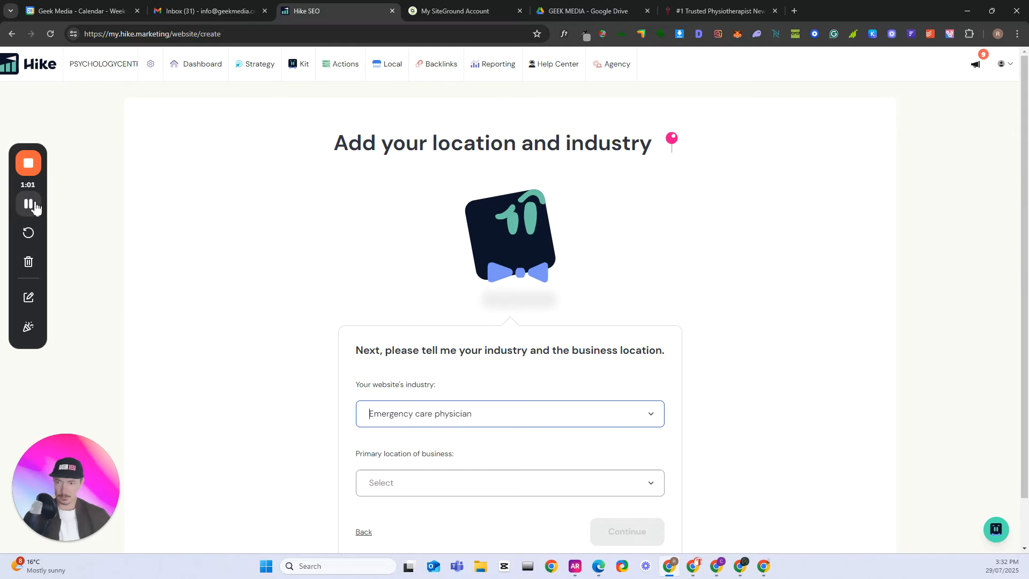
click(33, 205)
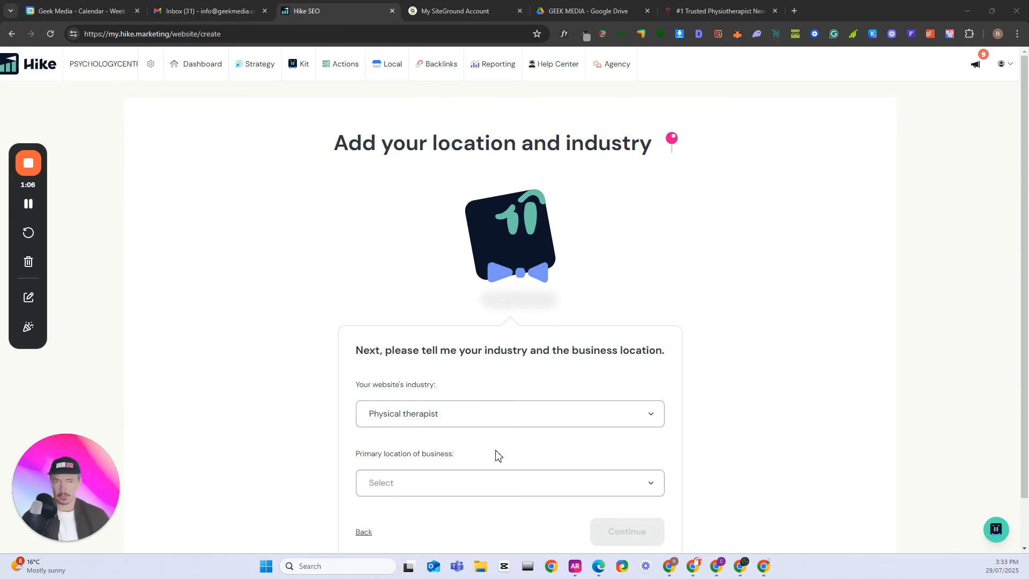
- Set the primary location of the business to Australia
scroll(510, 448, down, 1)
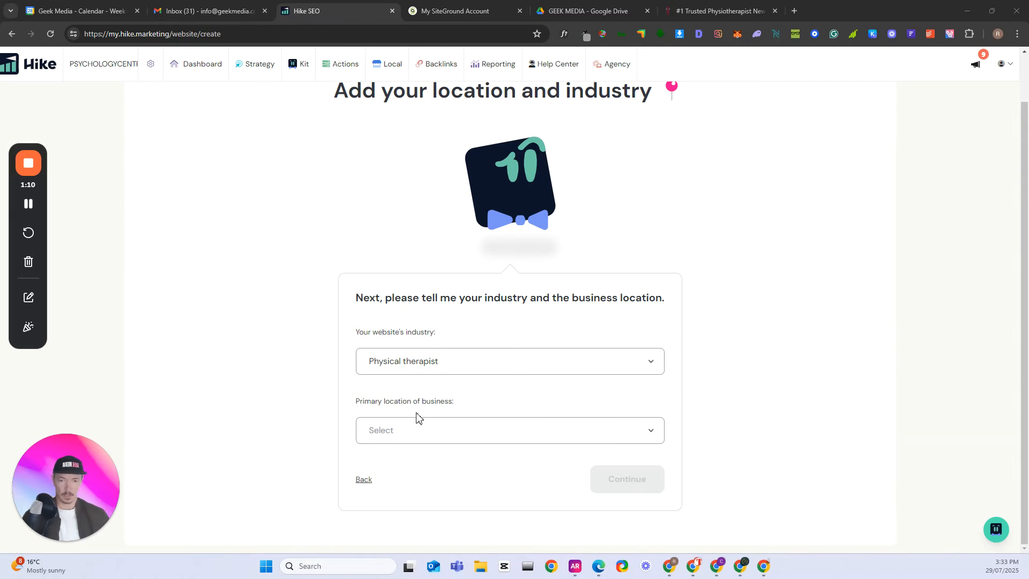
click(487, 431)
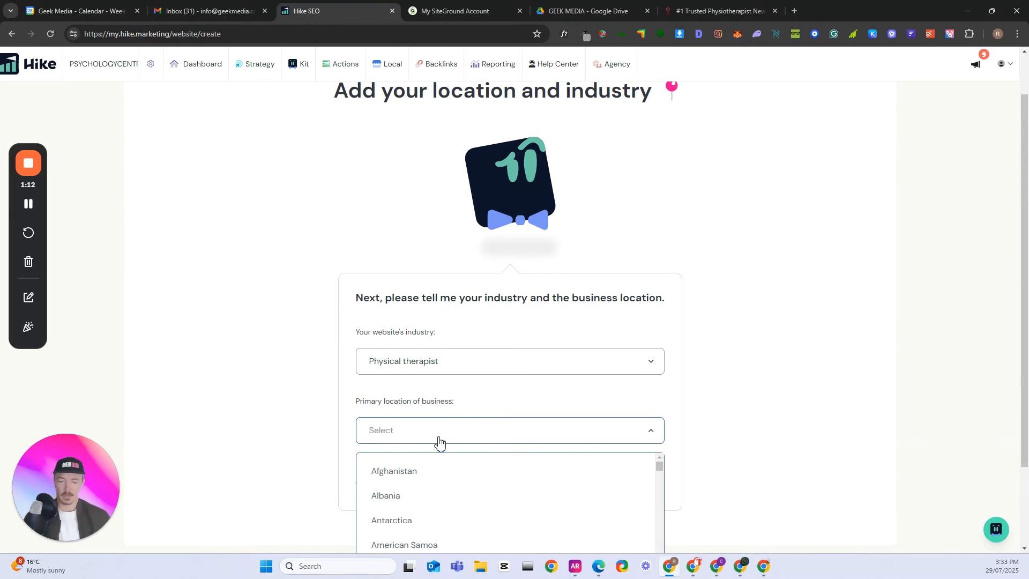
text(austra)
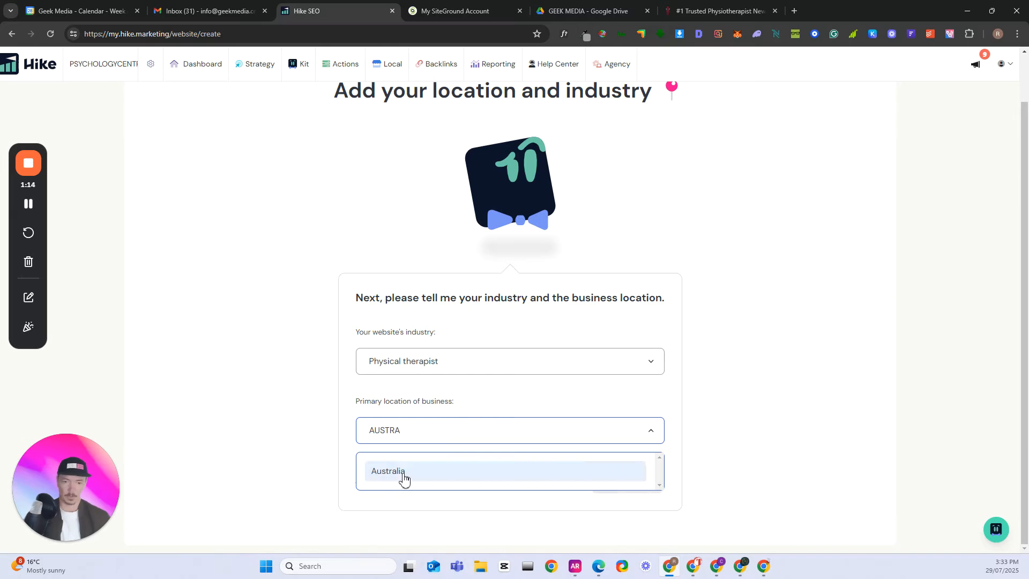
click(404, 472)
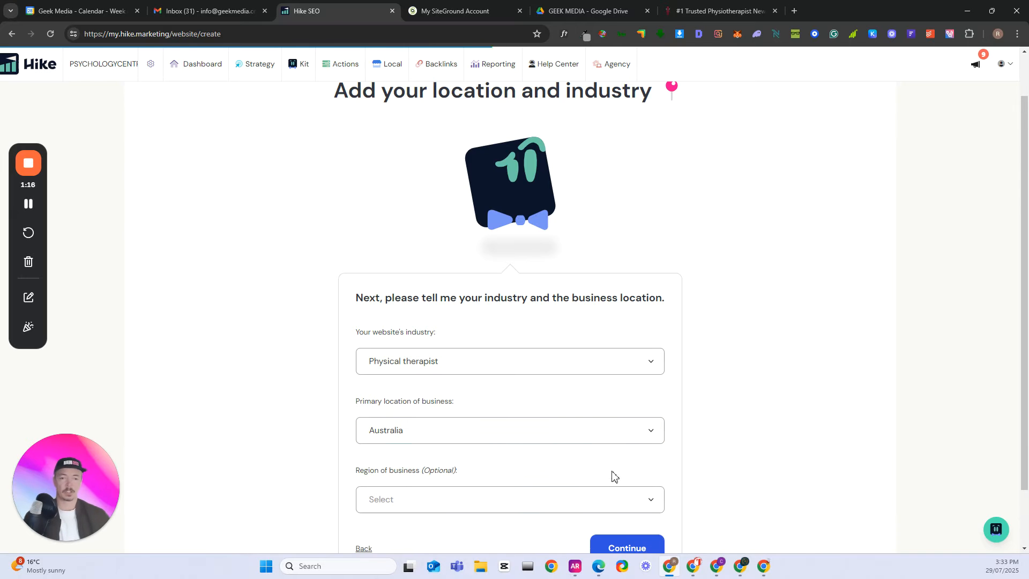
- Try to find postal code 2290 as the region of the business
scroll(611, 475, down, 1)
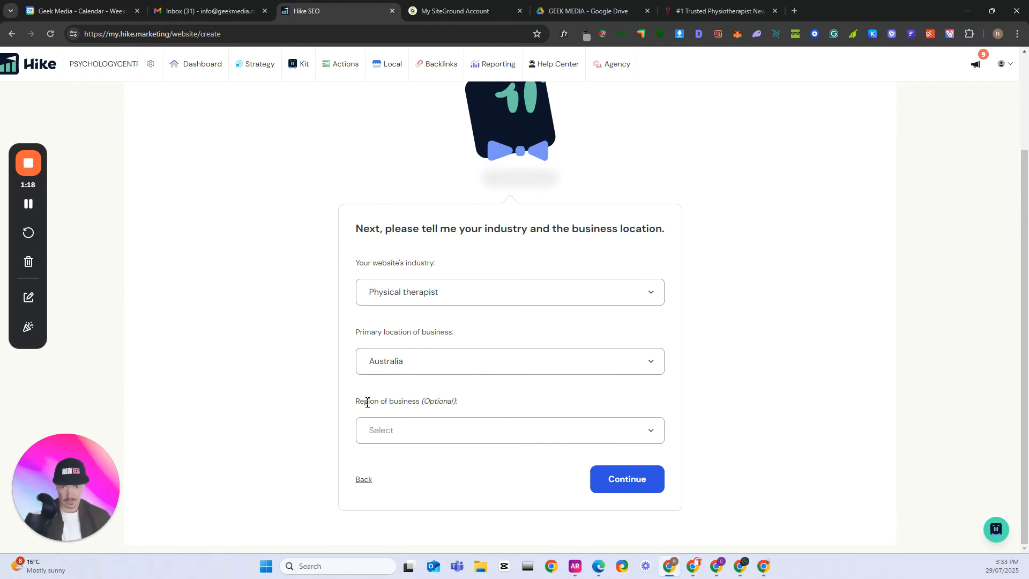
click(580, 440)
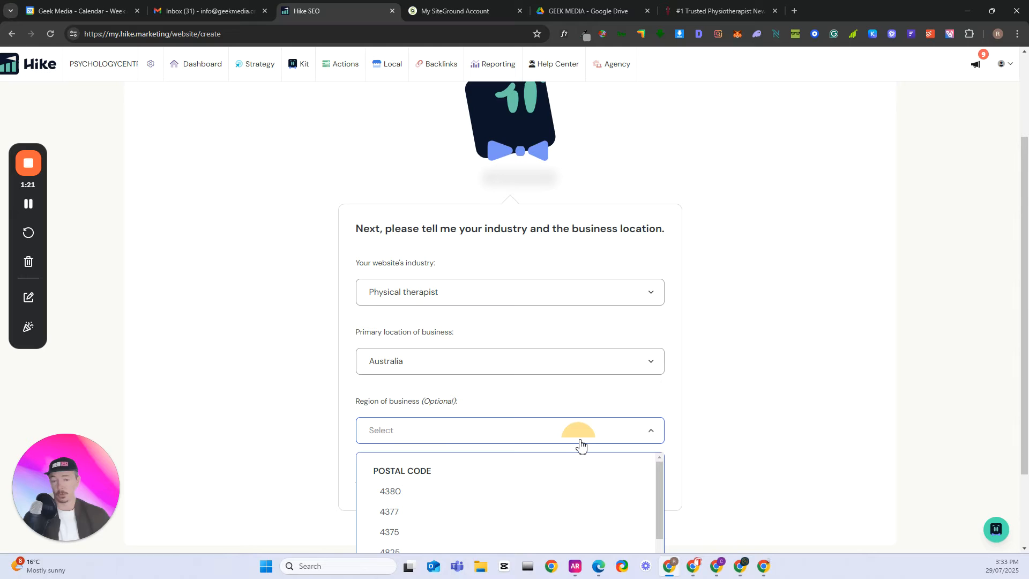
click(31, 205)
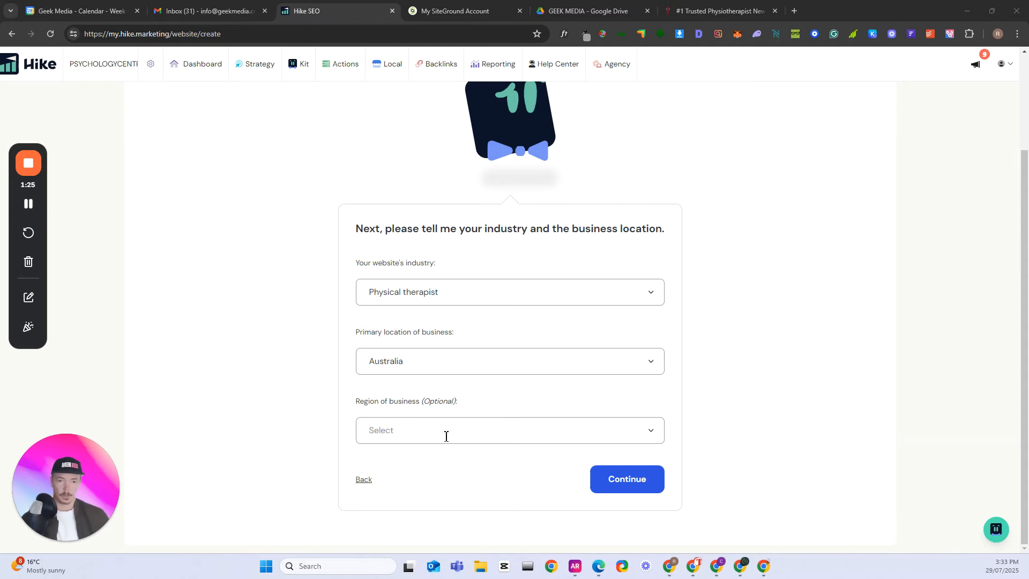
click(446, 435)
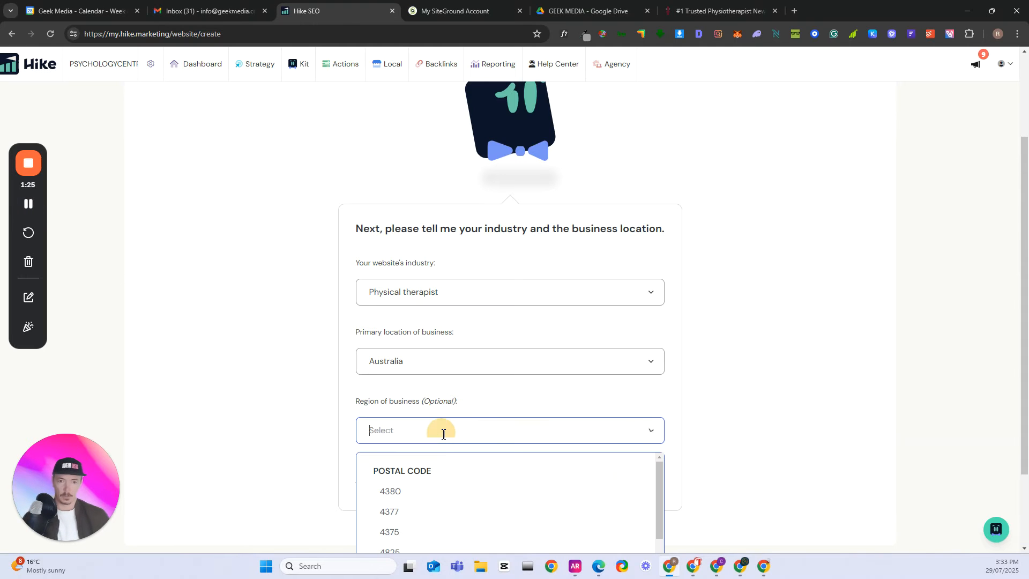
text(229)
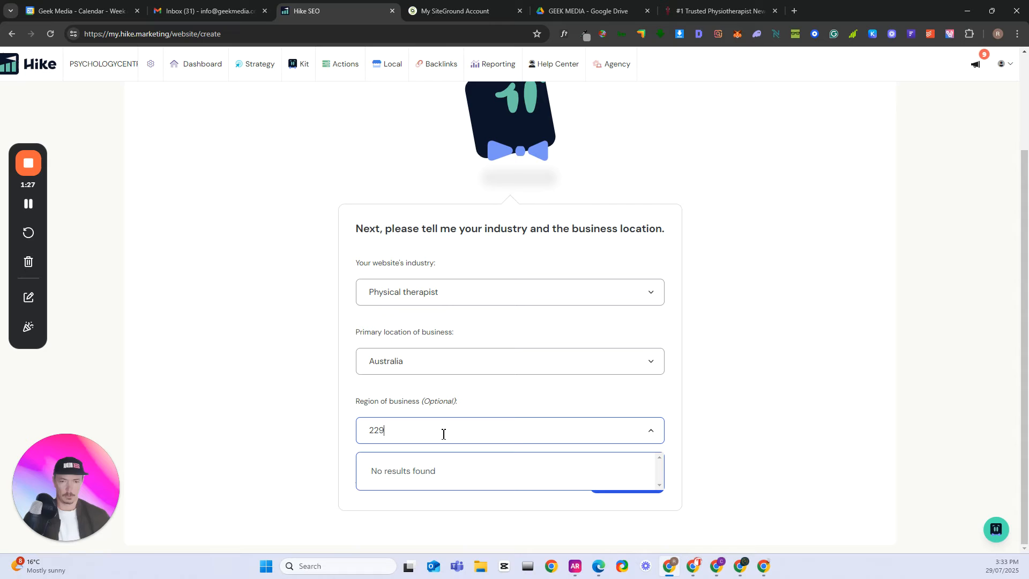
text(0)
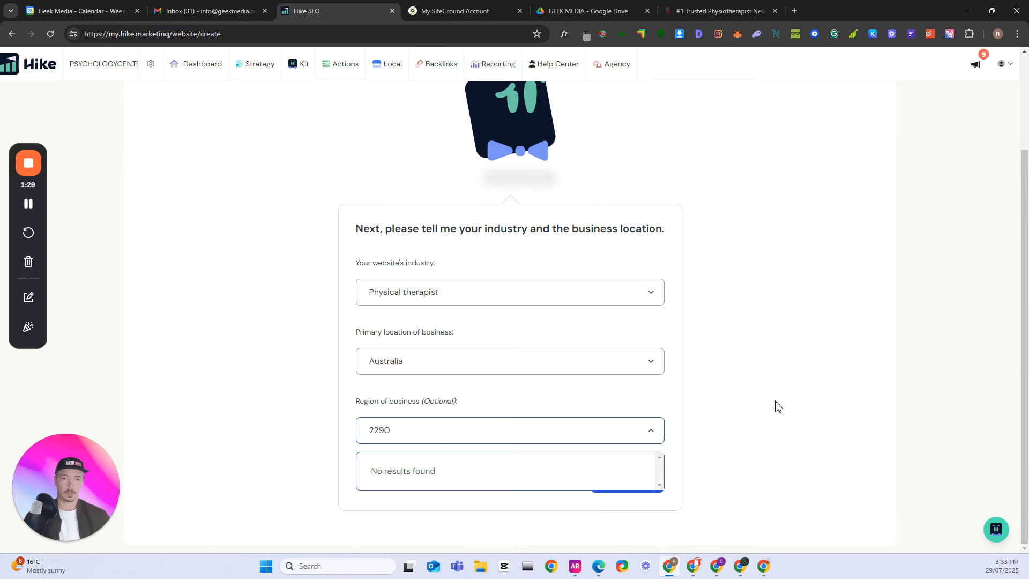
click(774, 410)
- Set the region of the business to the state New South Wales
click(603, 427)
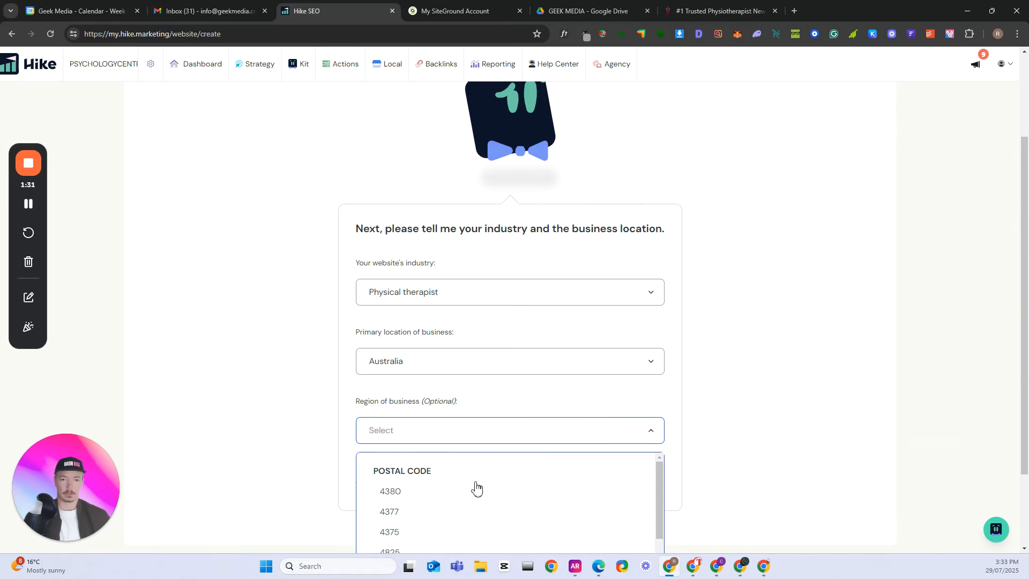
scroll(512, 475, down, 10)
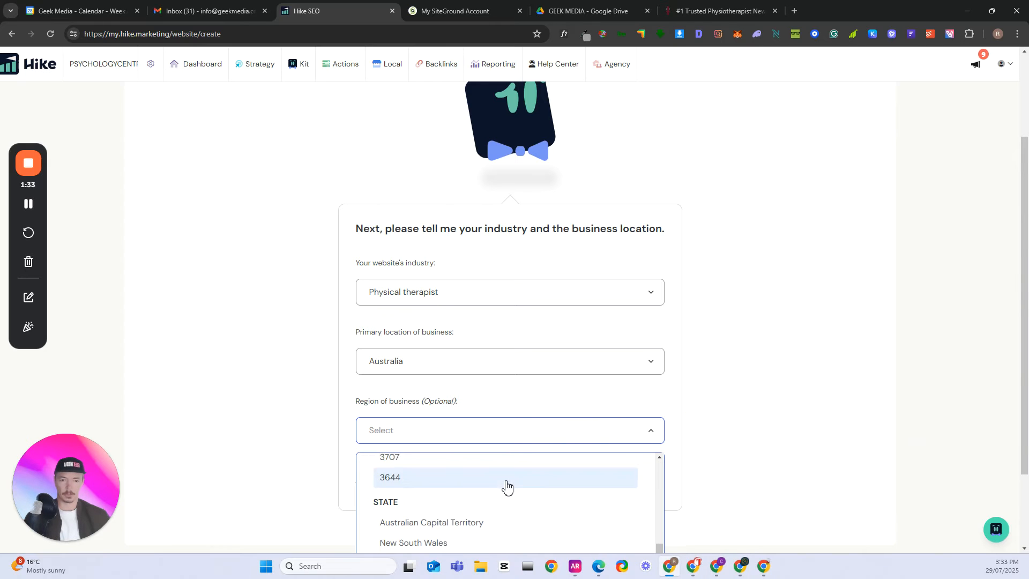
scroll(506, 484, down, 1)
click(436, 495)
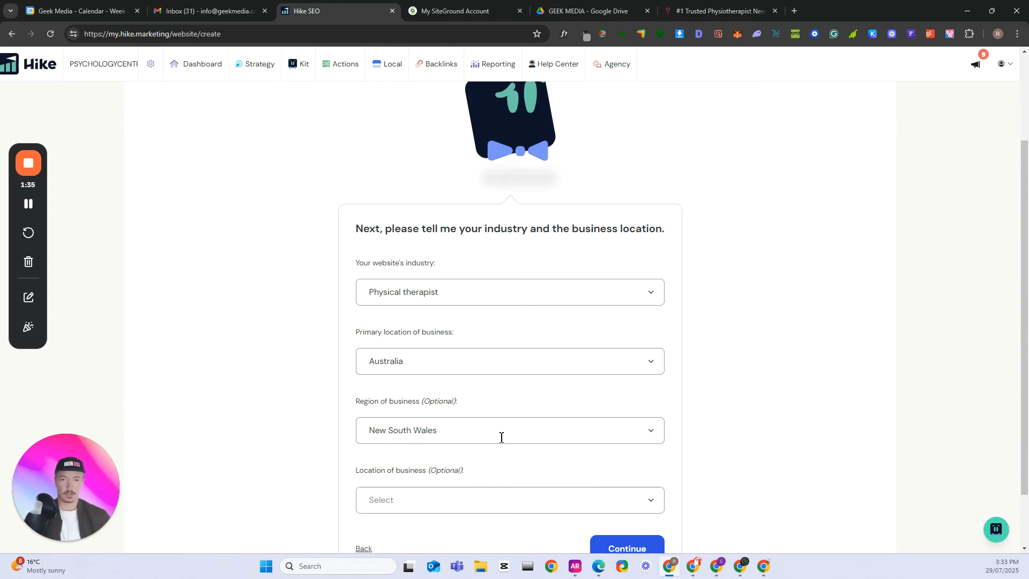
- Set the location of the business to postal code 2290 and continue with the website setup
scroll(654, 413, down, 2)
click(464, 442)
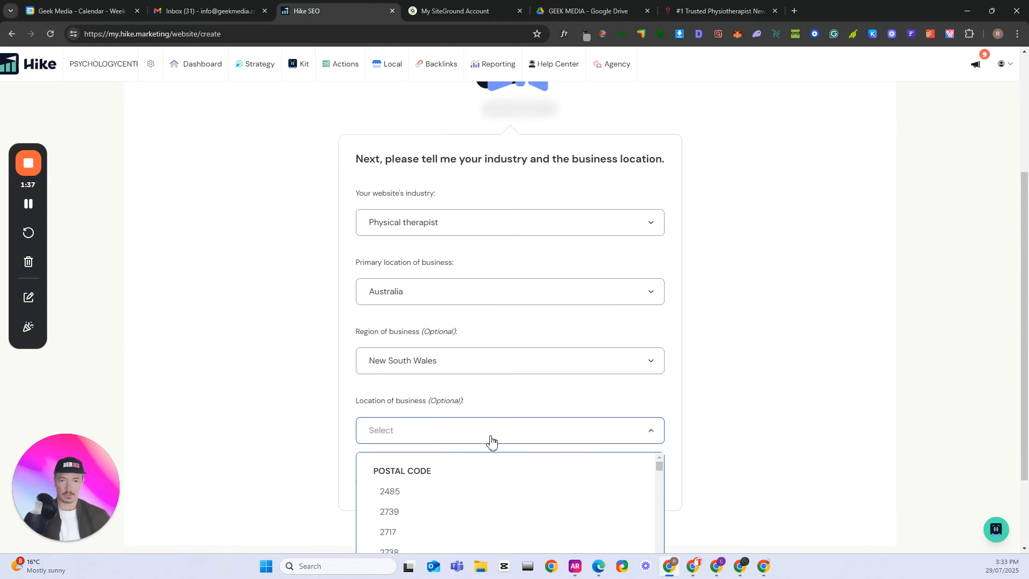
scroll(466, 477, down, 2)
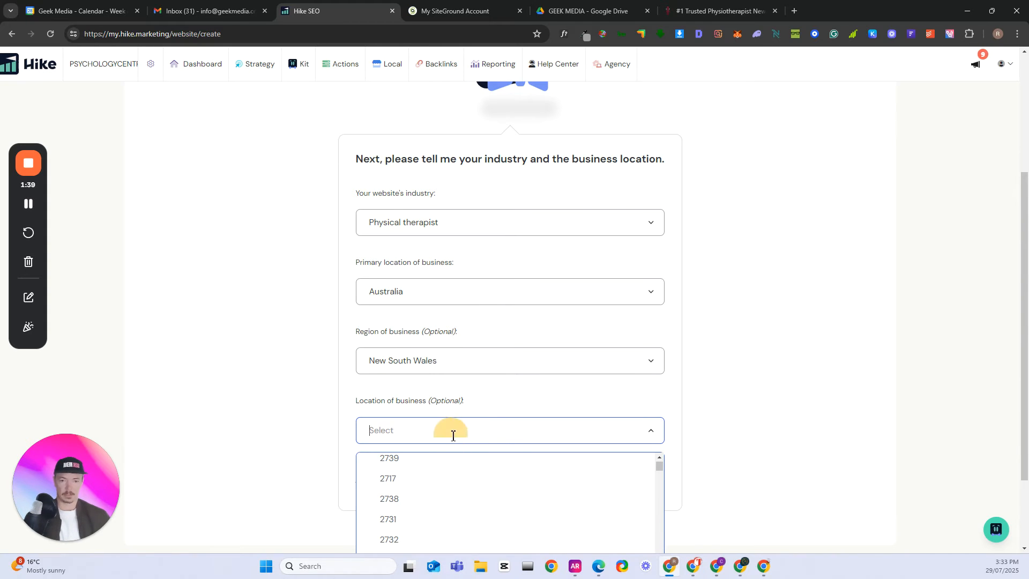
text(2290)
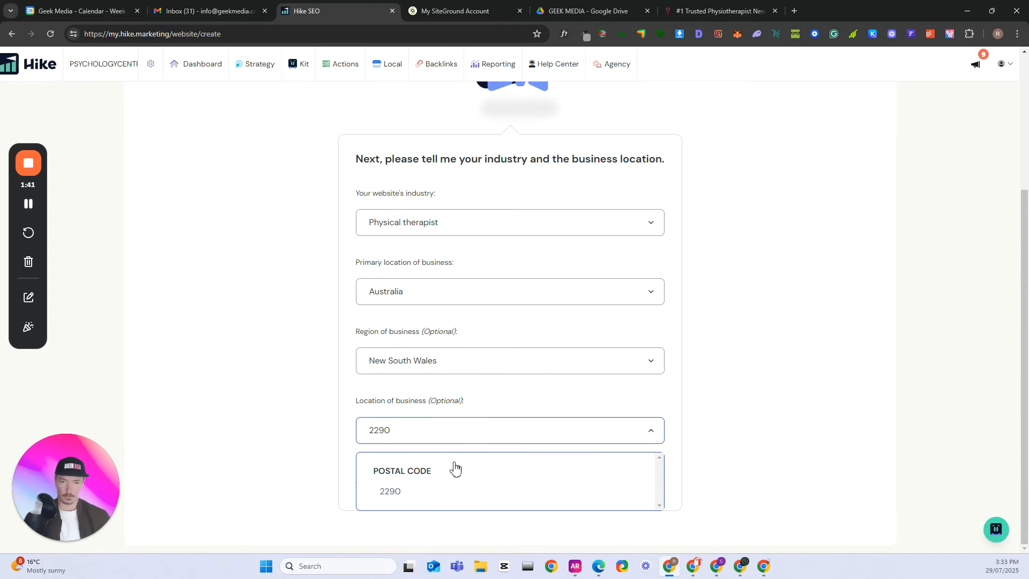
click(415, 490)
click(630, 482)
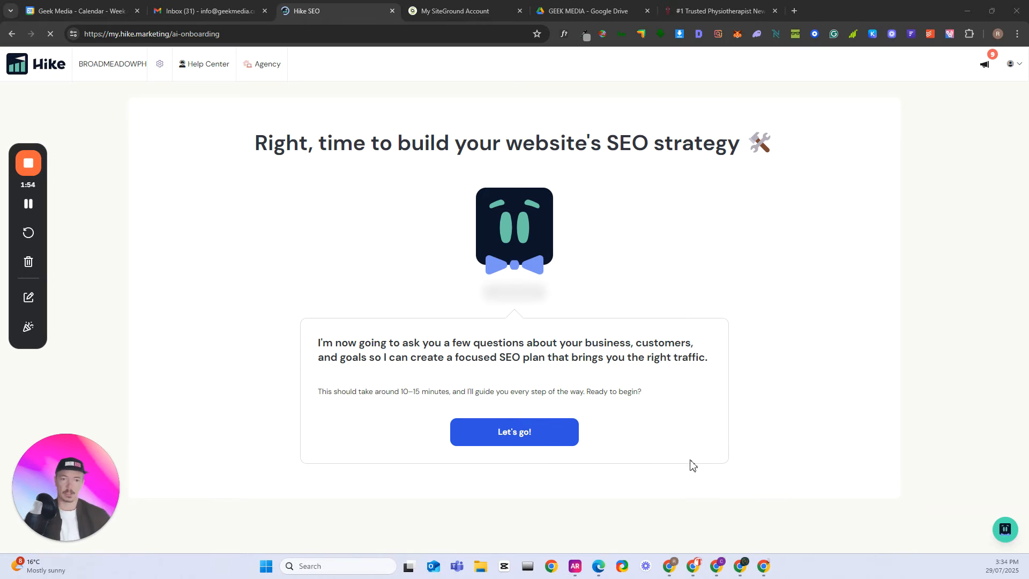
- Start the SEO strategy questions and choose specific locations within Australia as the area served
click(488, 436)
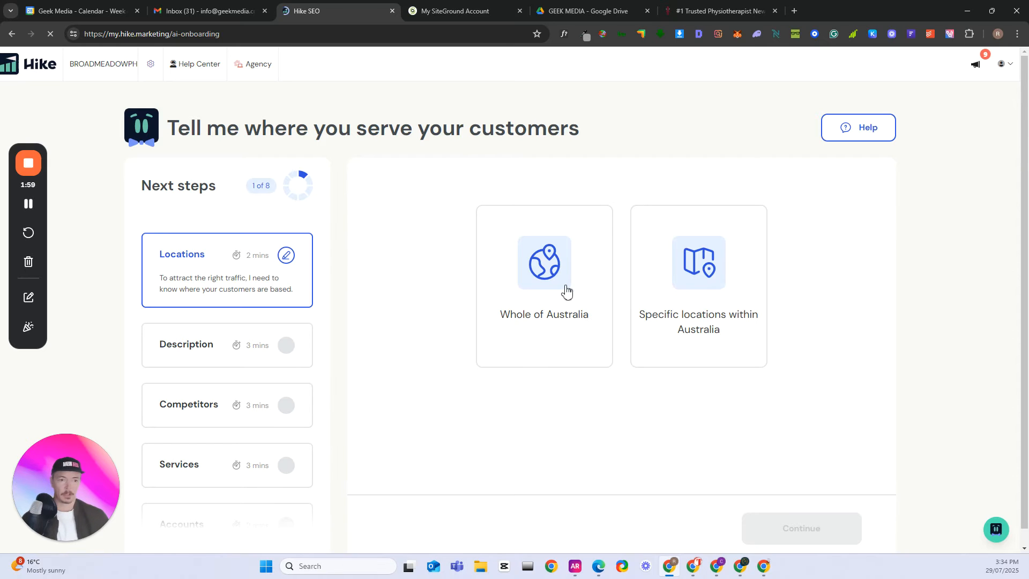
click(701, 272)
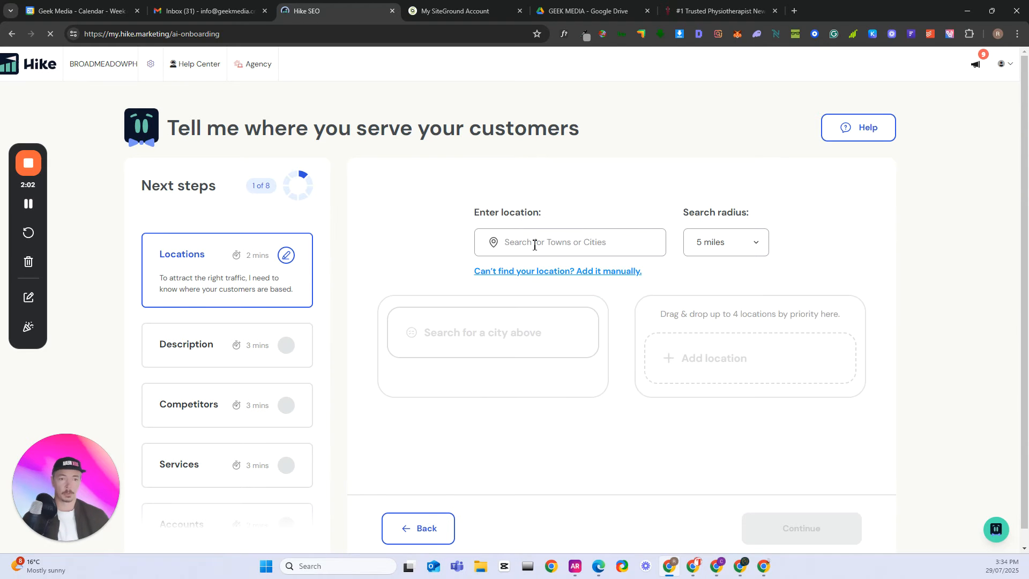
click(545, 245)
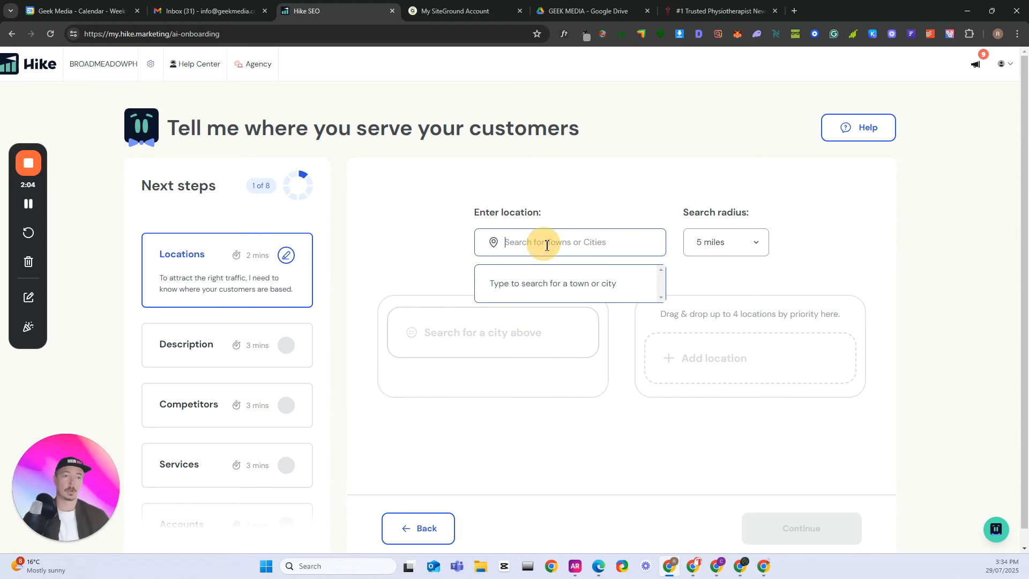
- Try a search radius of 2 miles and restore it to 5 miles
click(756, 246)
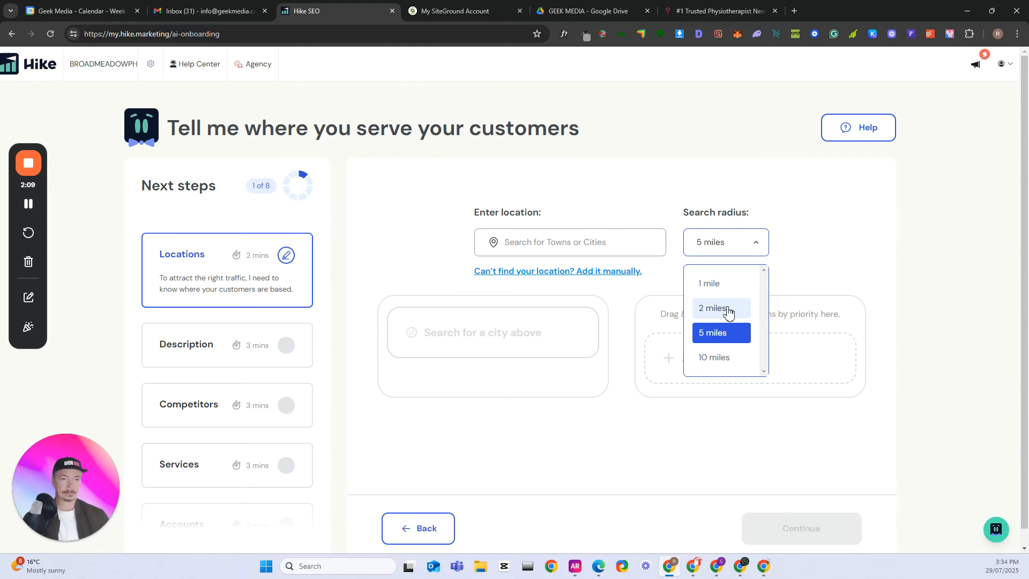
click(729, 312)
click(753, 246)
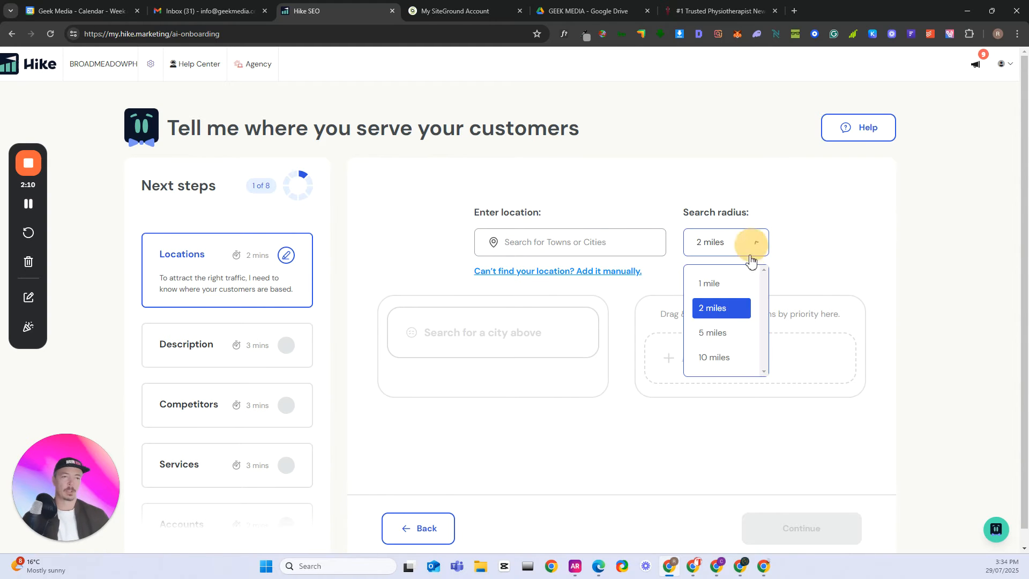
click(728, 333)
- Search the towns and cities for Newcastle and select Newcastle, New South Wales as the location
click(558, 242)
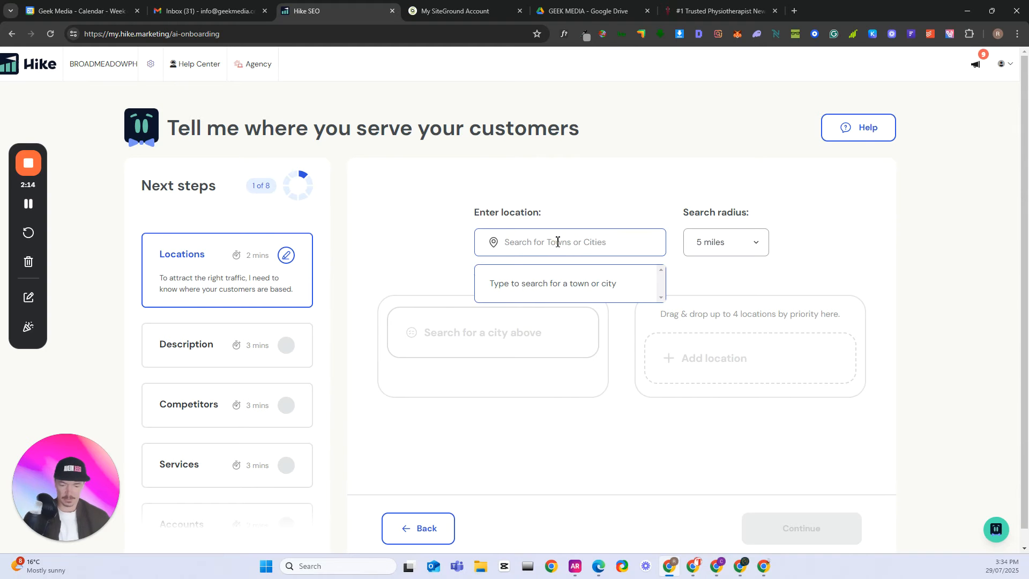
text(NEWCASTLE)
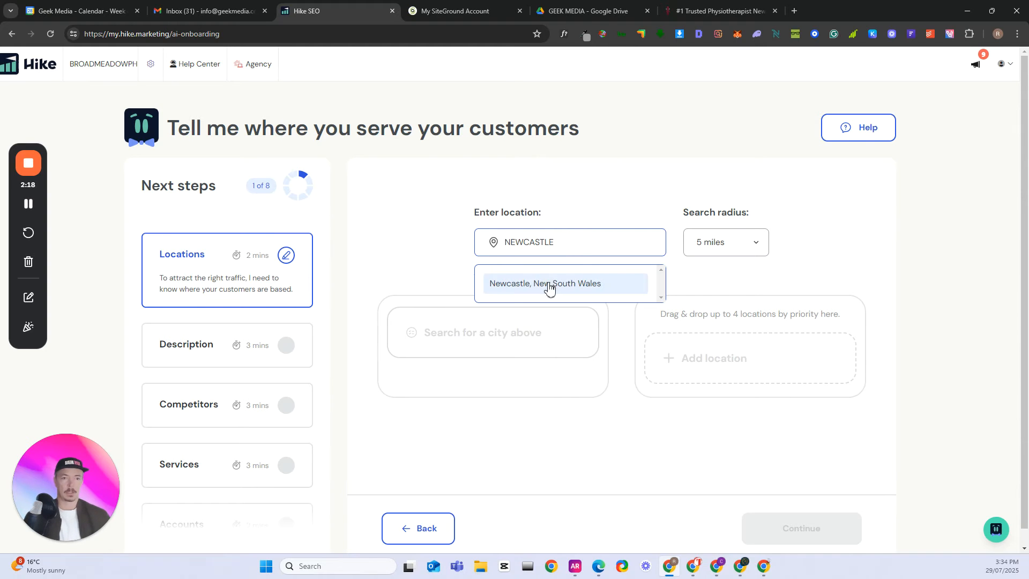
click(550, 285)
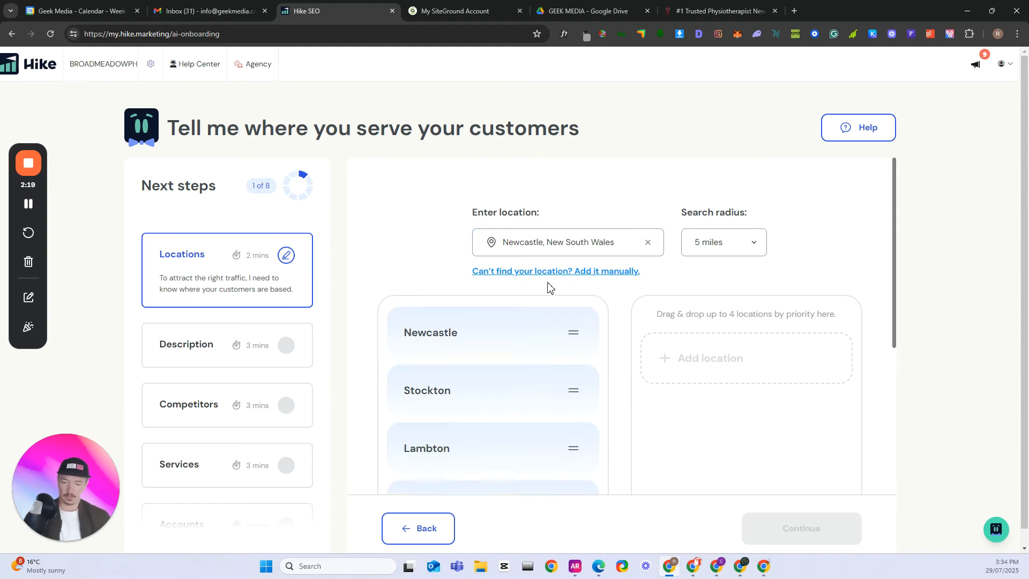
- Add Newcastle, Kotara, New Lambton and Lambton to the priority locations in that order
drag(451, 294, 676, 321)
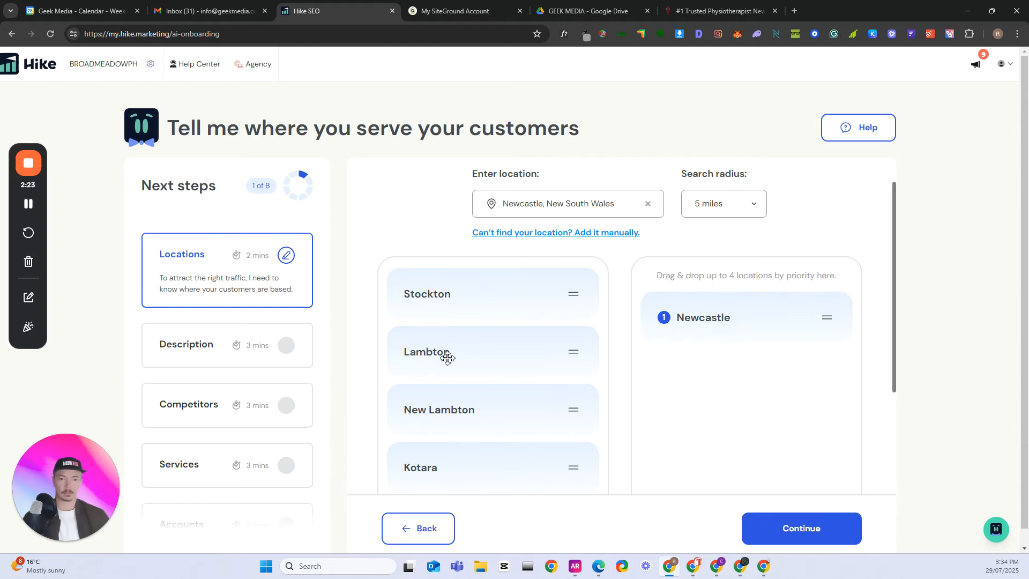
drag(441, 356, 624, 374)
drag(440, 345, 685, 384)
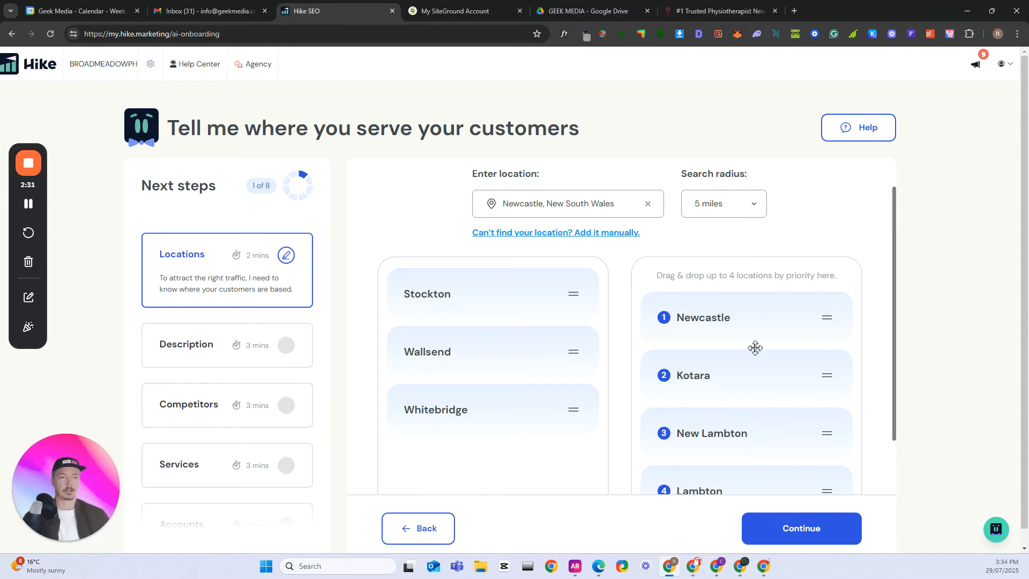
- Remove Lambton from the priority locations by moving it back to the available locations
scroll(740, 396, down, 1)
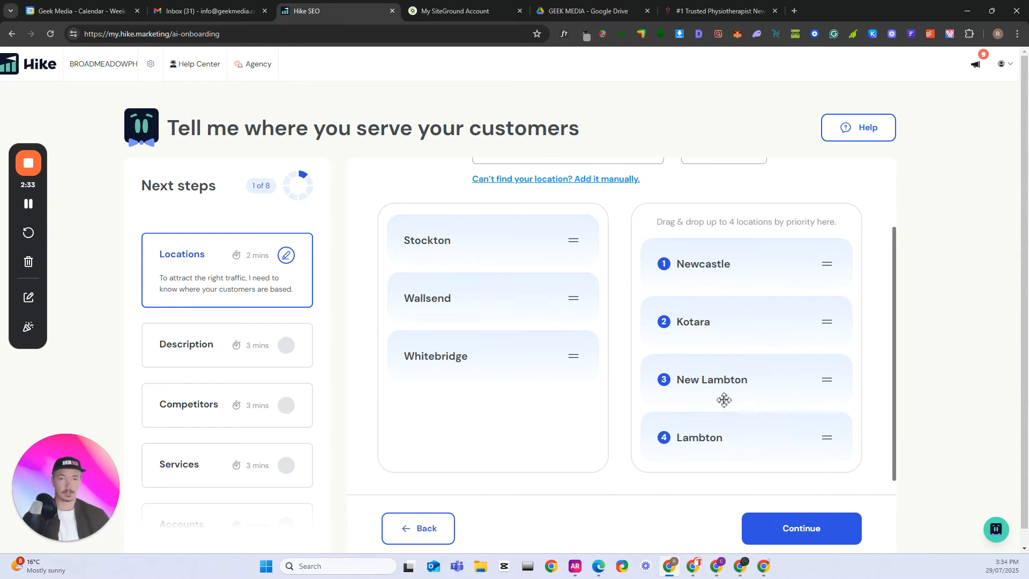
scroll(680, 391, up, 1)
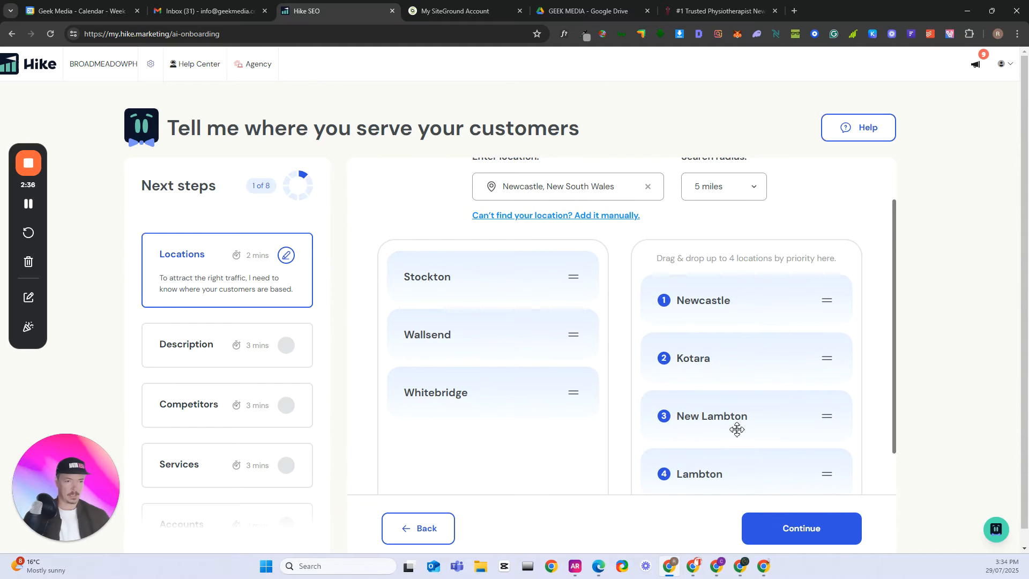
drag(724, 478, 493, 458)
scroll(598, 295, down, 1)
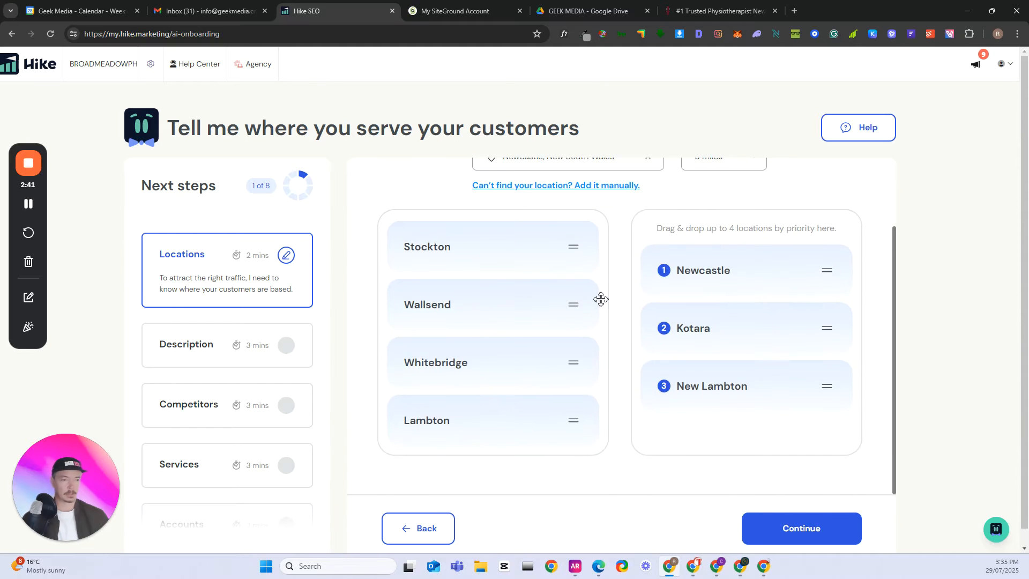
- Manually add Broadmeadow as a location
scroll(603, 300, up, 2)
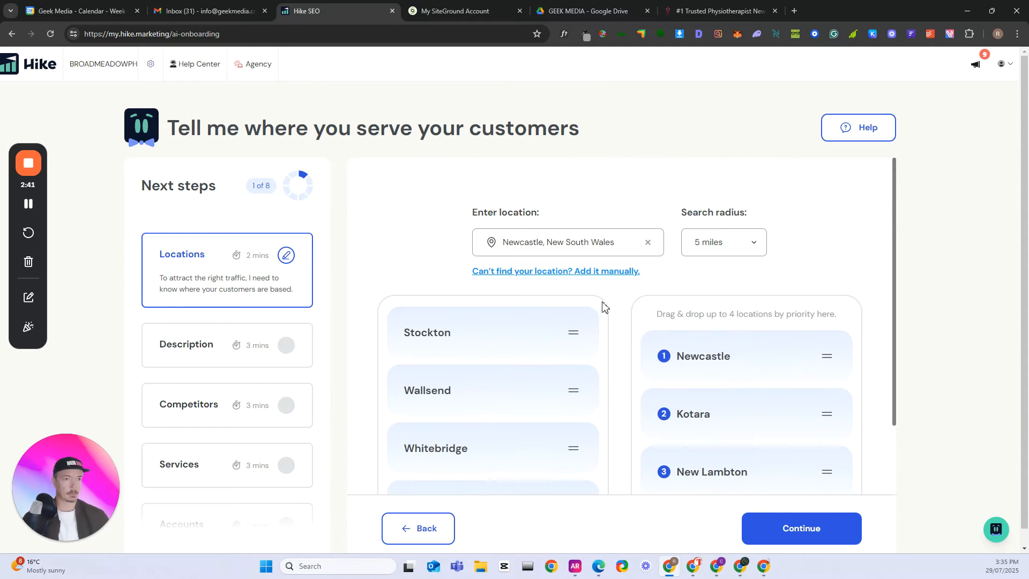
click(580, 270)
click(528, 318)
text(B)
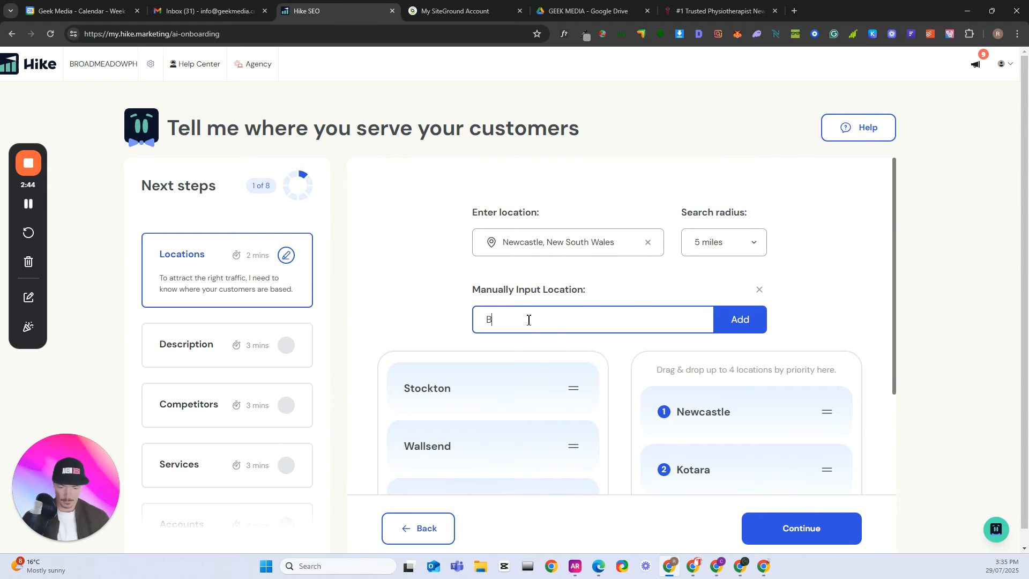
text(roadmeadow)
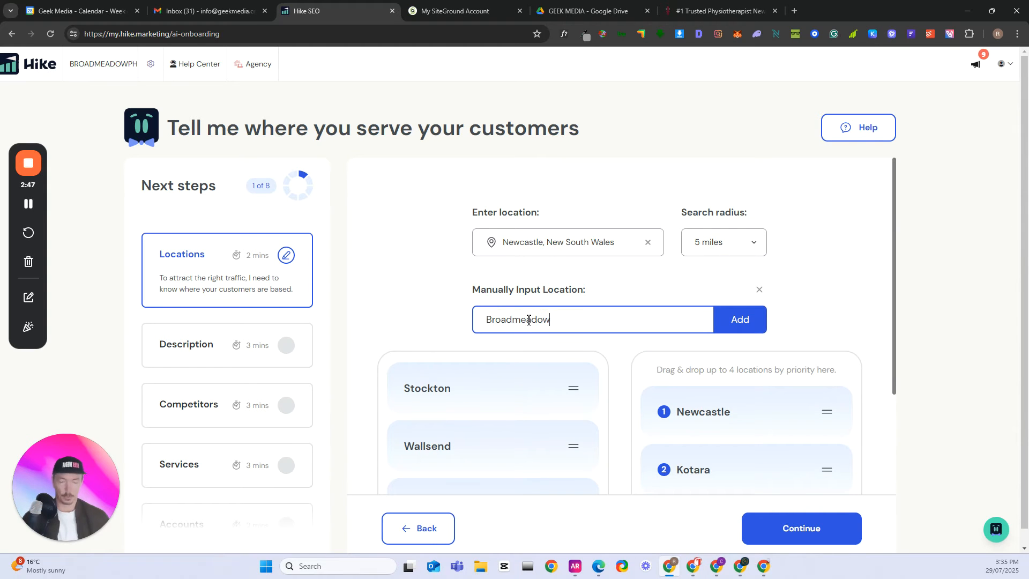
click(740, 322)
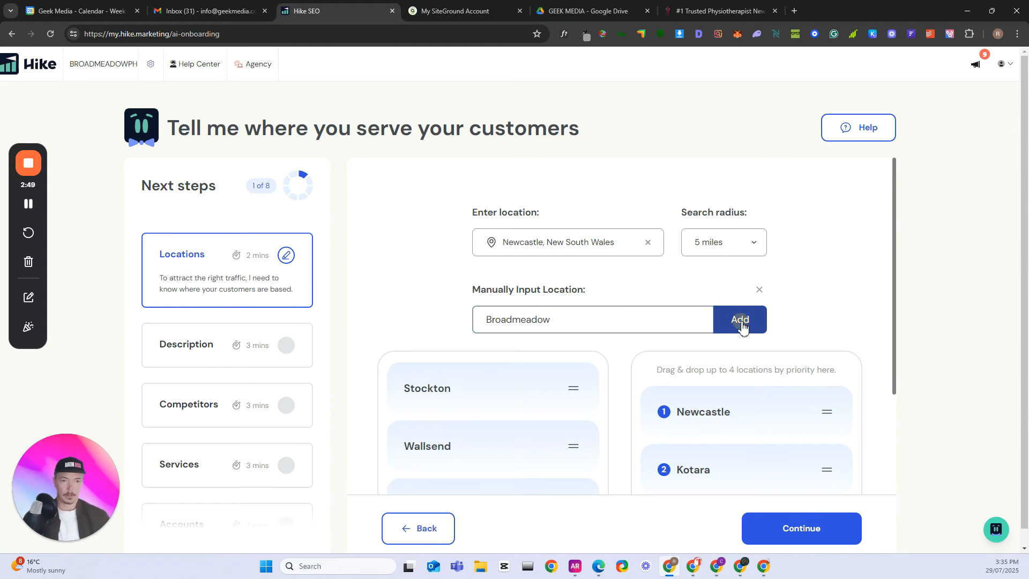
- Submit the priority locations and confirm being happy with them to proceed to the business description
scroll(748, 345, down, 3)
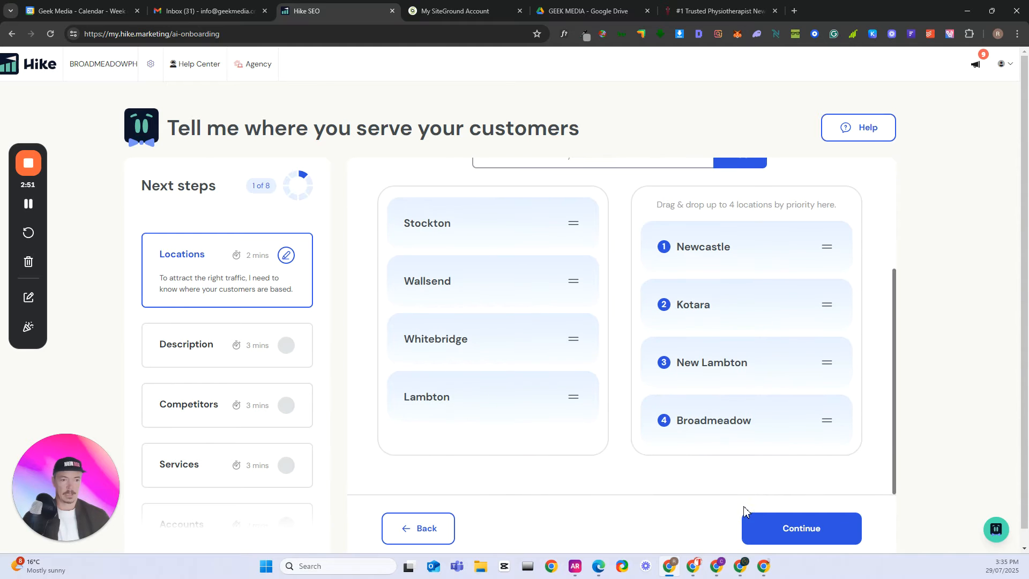
click(792, 527)
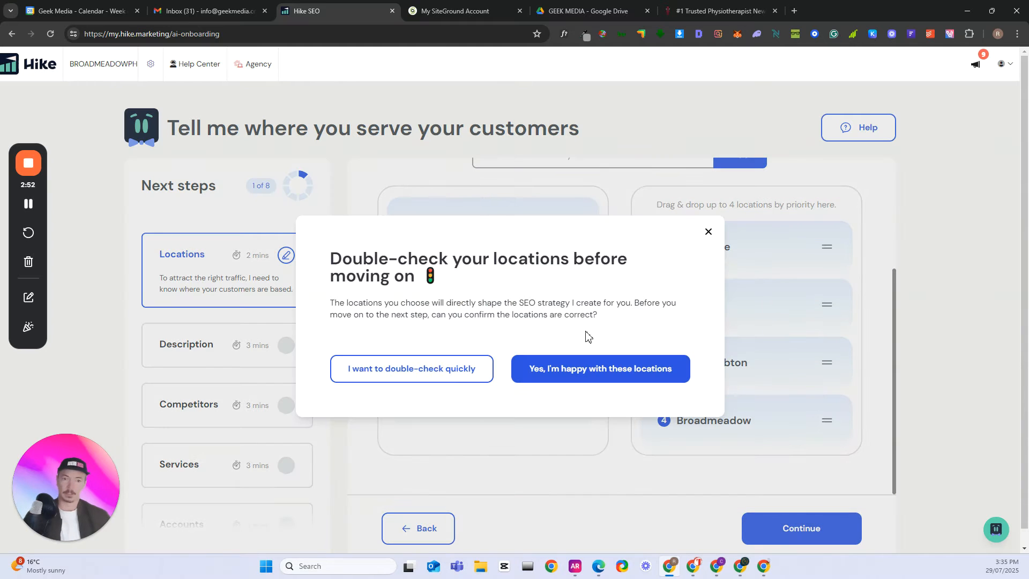
click(592, 369)
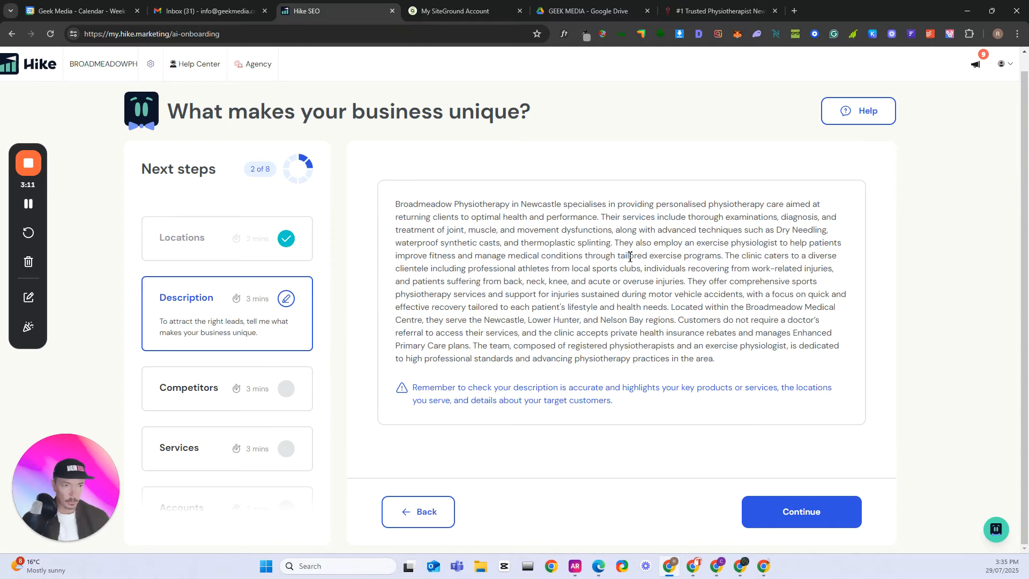
- Accept the prefilled business description as written and continue to the competitors question
click(30, 206)
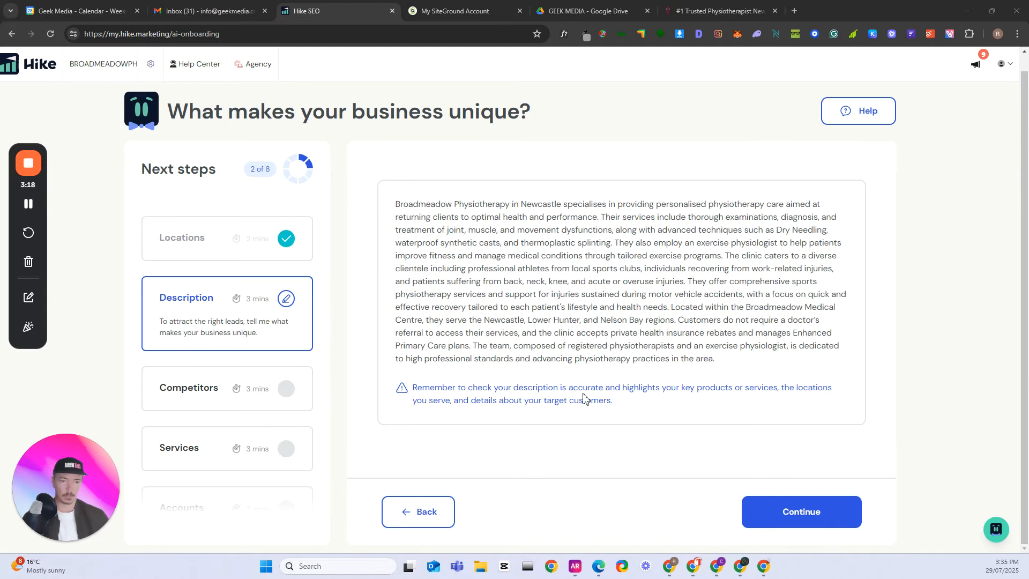
click(783, 521)
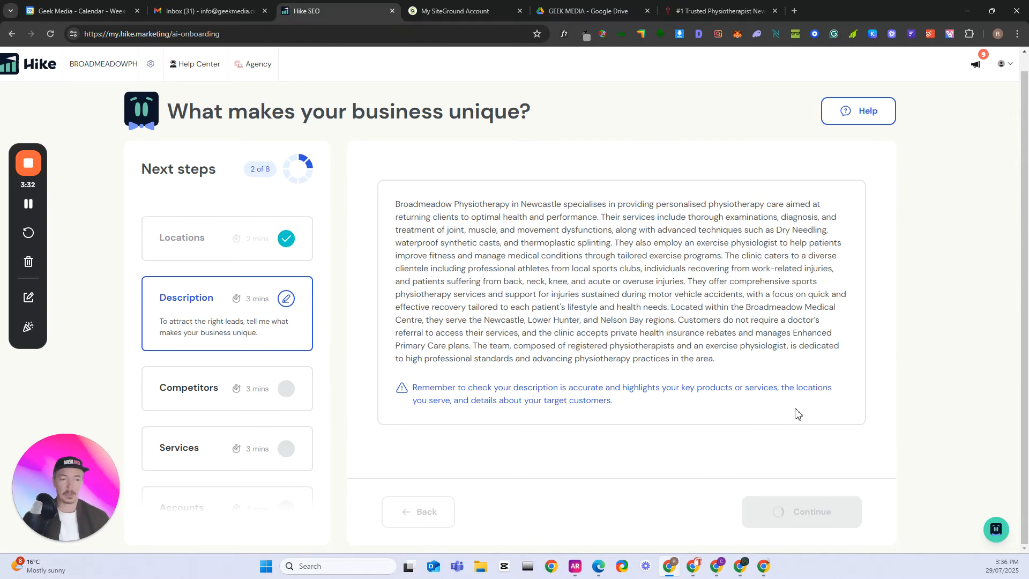
click(34, 207)
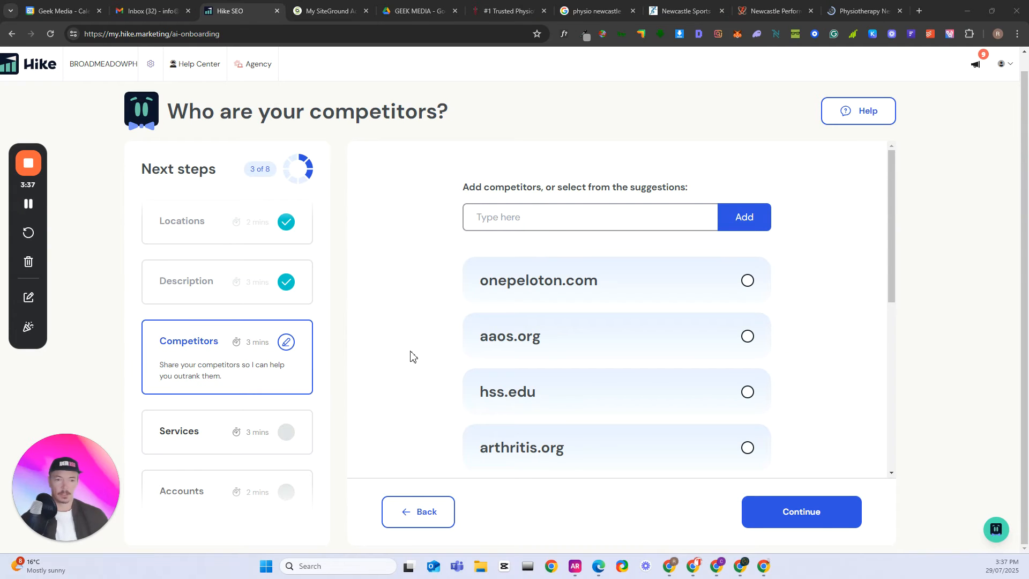
- Review the list of suggested competitor websites for relevance to a local physiotherapy clinic
scroll(555, 354, down, 3)
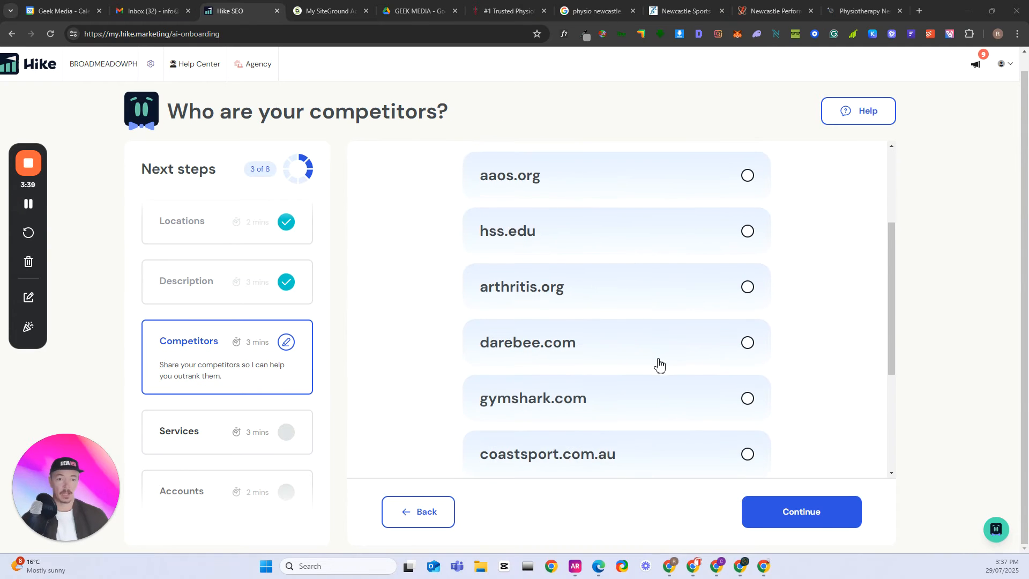
scroll(659, 364, down, 2)
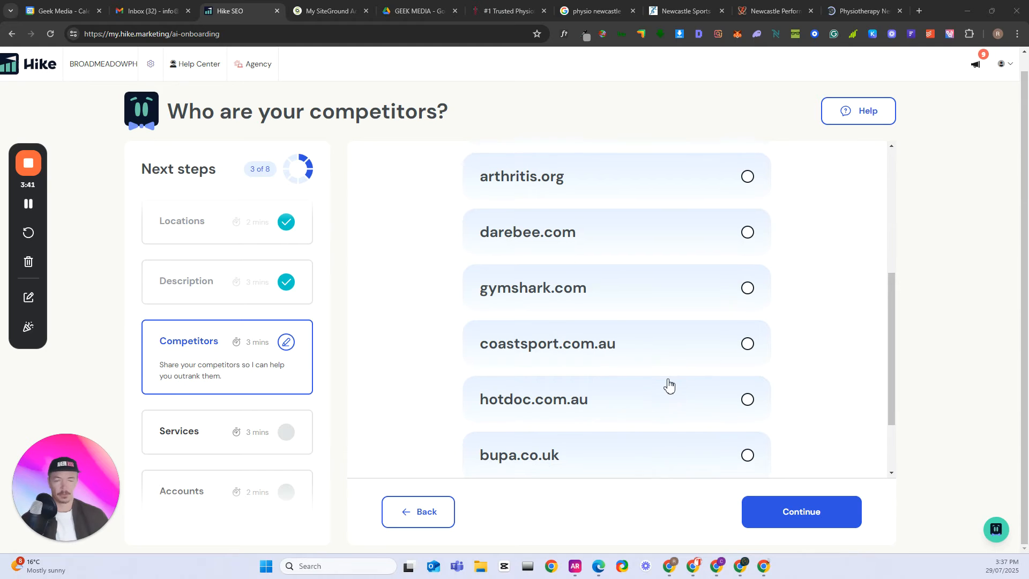
scroll(668, 385, down, 1)
scroll(650, 381, up, 1)
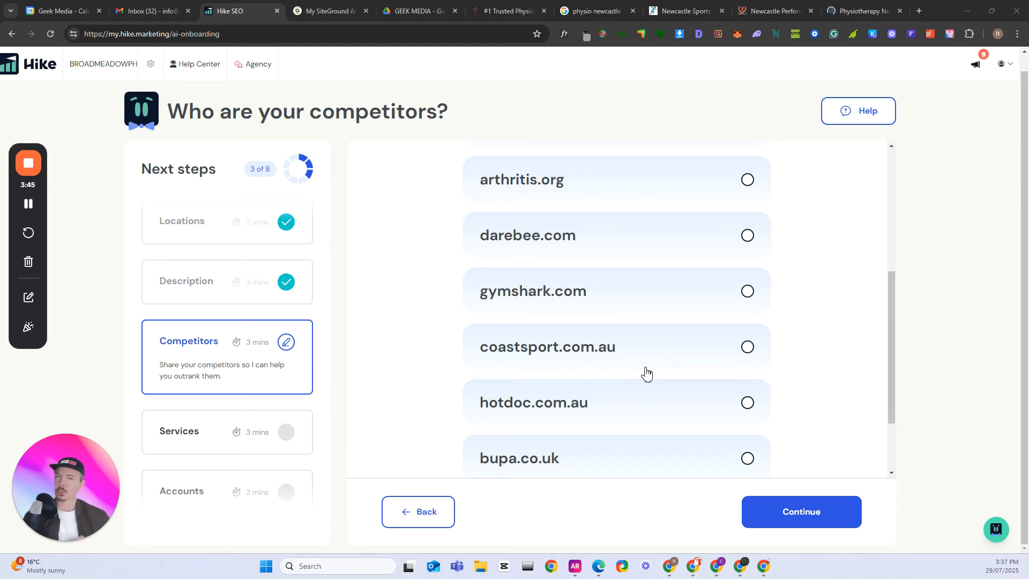
scroll(646, 370, down, 2)
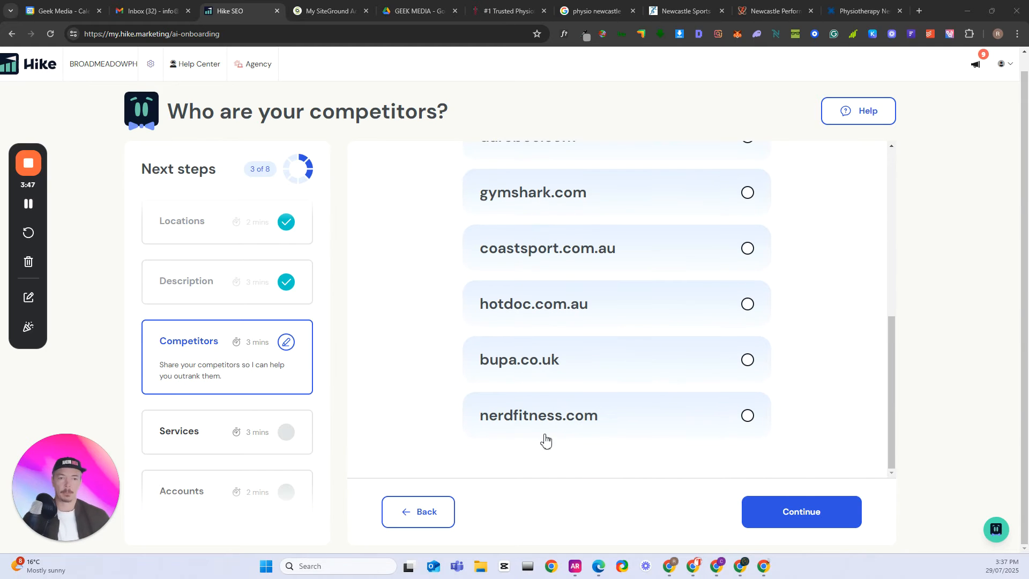
scroll(569, 391, up, 7)
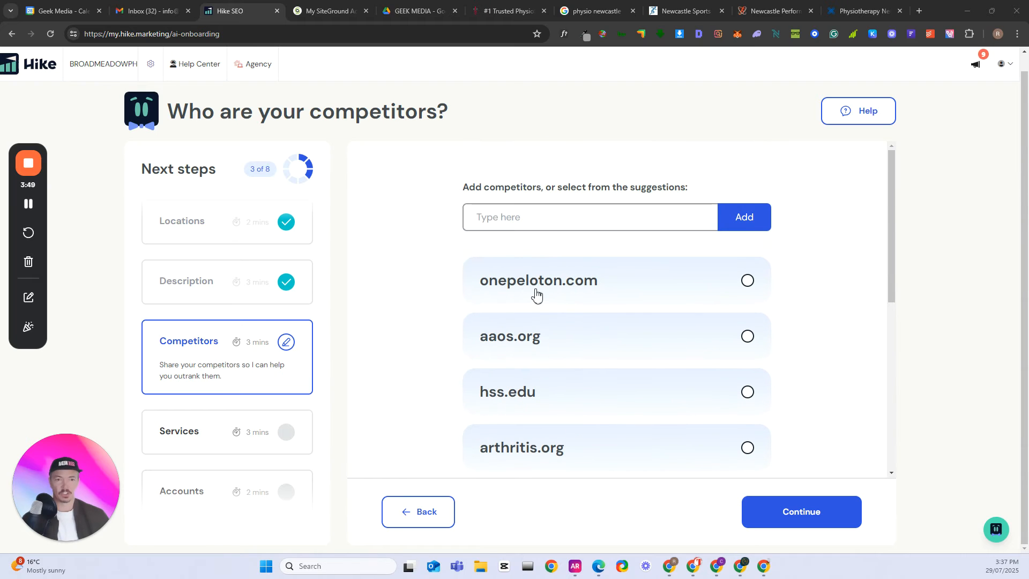
scroll(546, 301, down, 2)
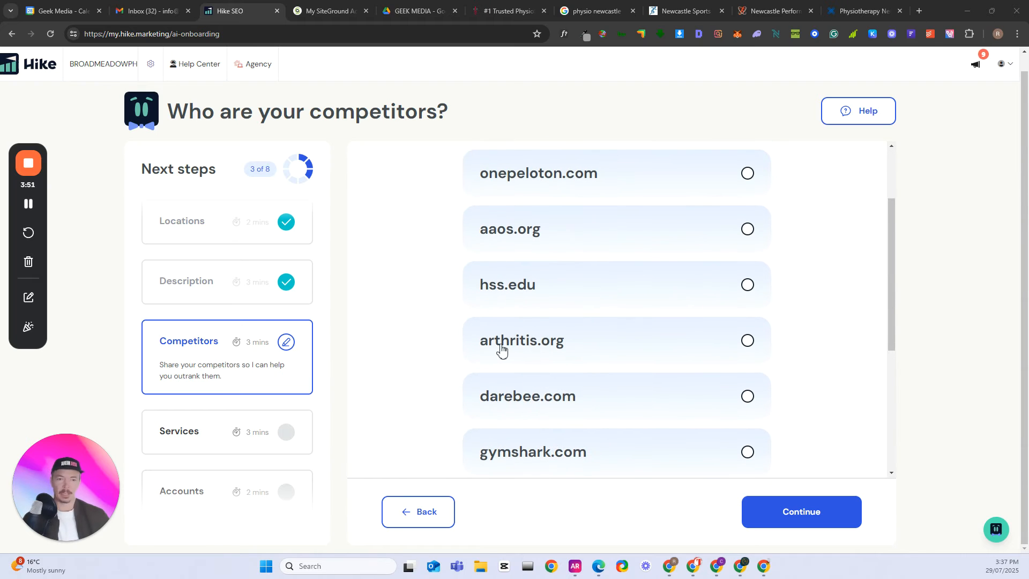
scroll(563, 354, down, 2)
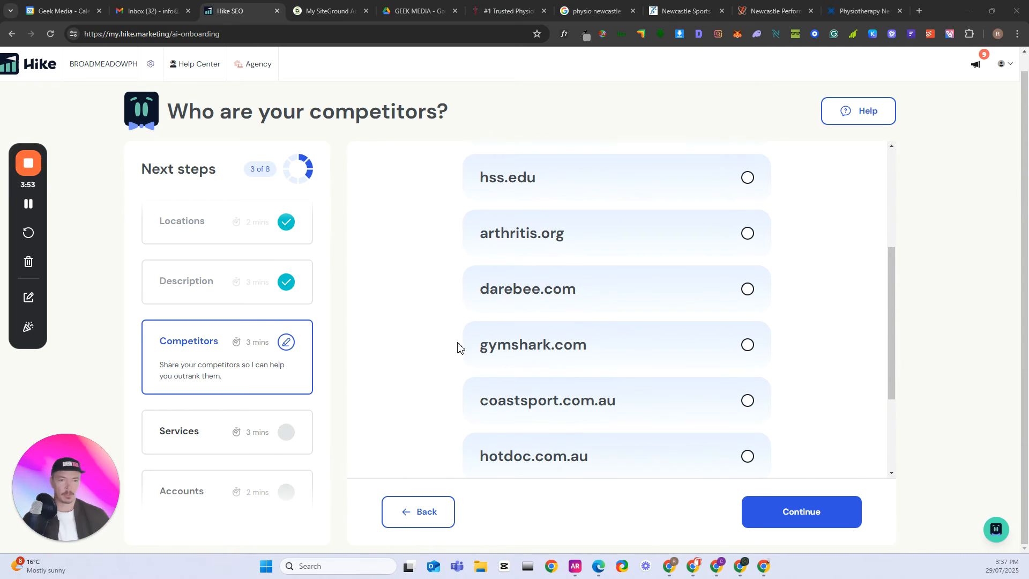
scroll(471, 356, down, 1)
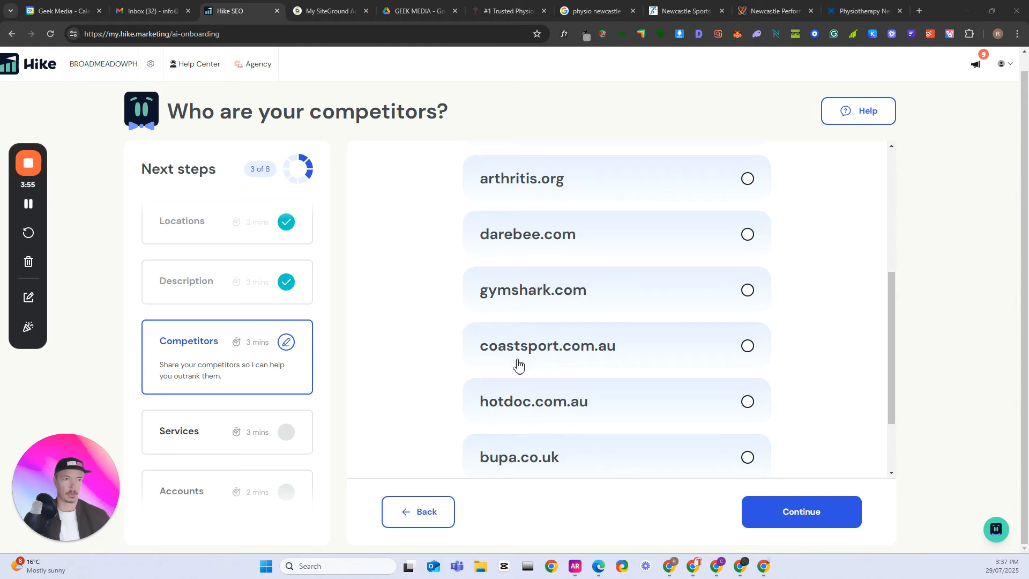
- Copy the nextgenphysio.com.au website address from its open browser page and close that page
scroll(528, 321, up, 5)
click(507, 221)
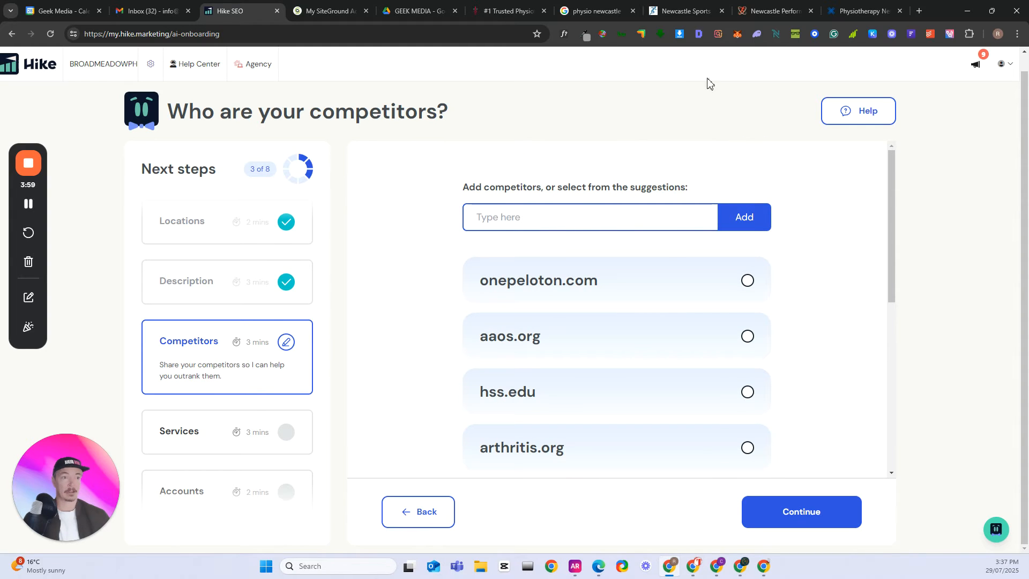
click(860, 10)
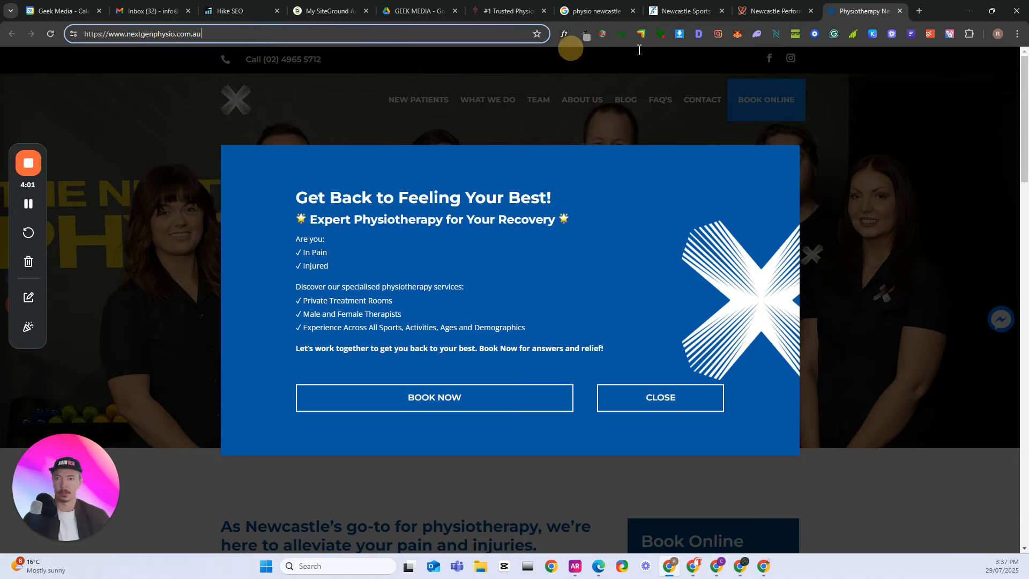
click(267, 36)
key(ctrl+c)
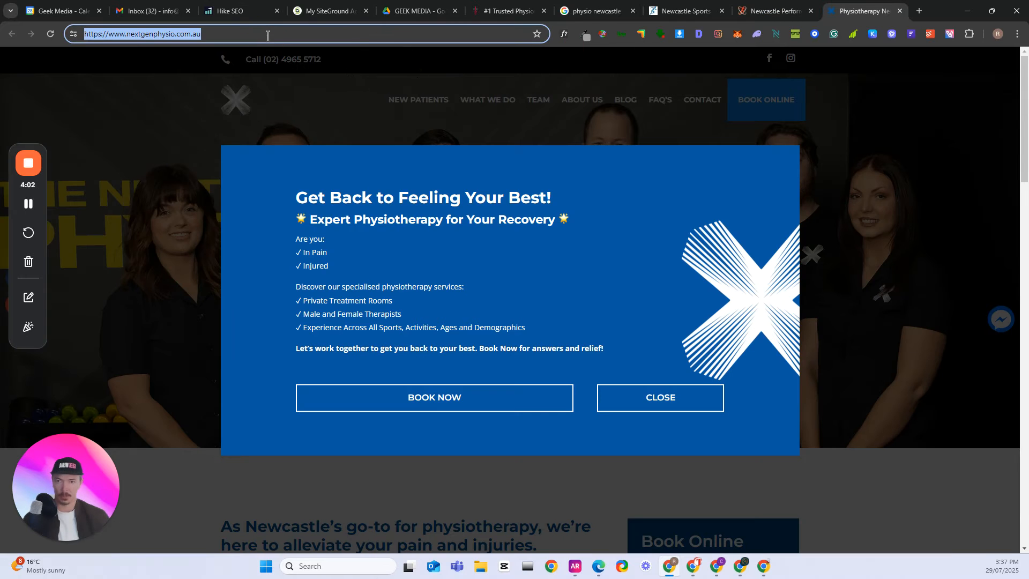
click(898, 11)
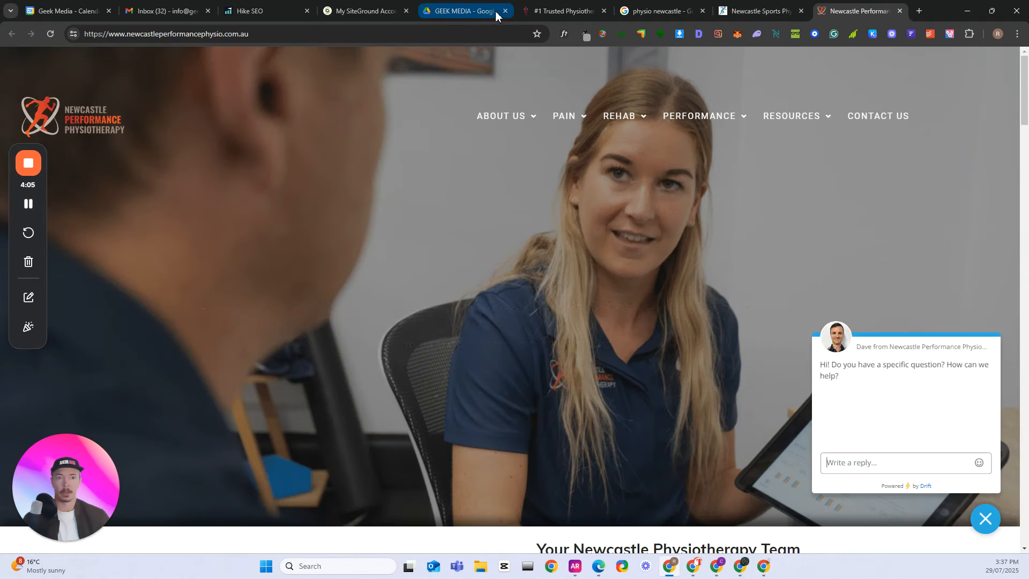
- Return to the Hike onboarding page and add the copied nextgenphysio.com.au address as a competitor
click(492, 15)
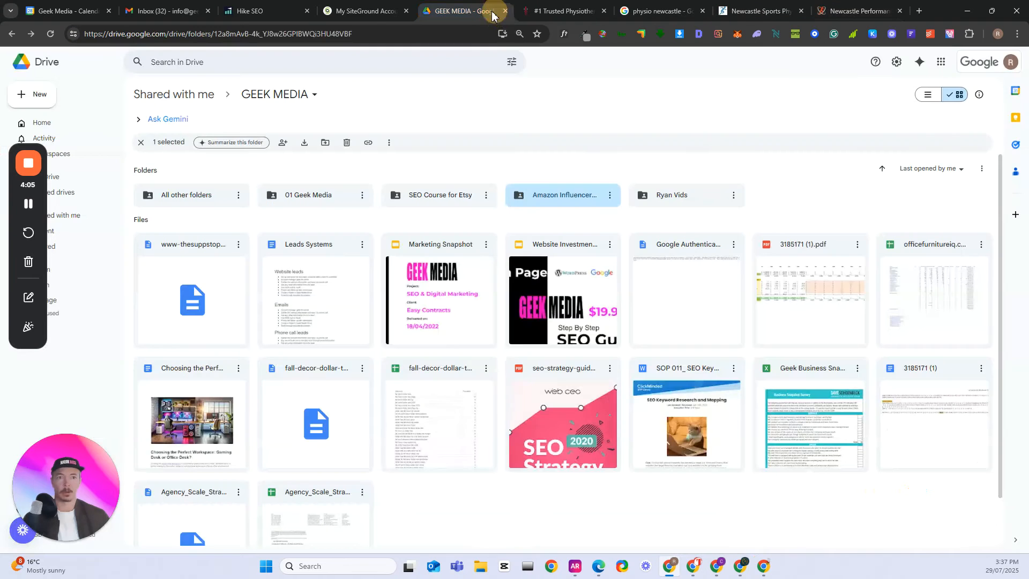
click(271, 12)
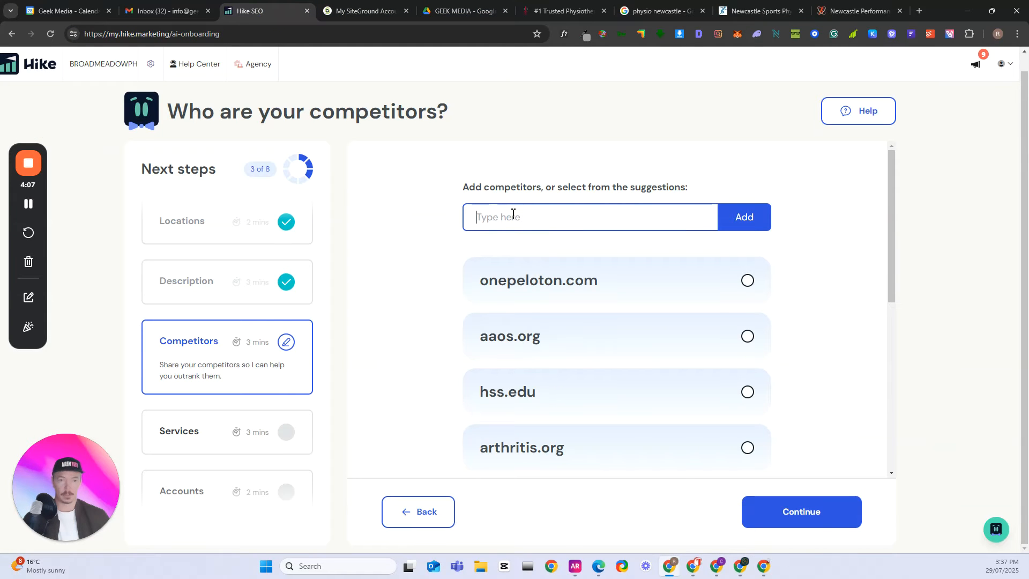
key(ctrl+v)
click(744, 216)
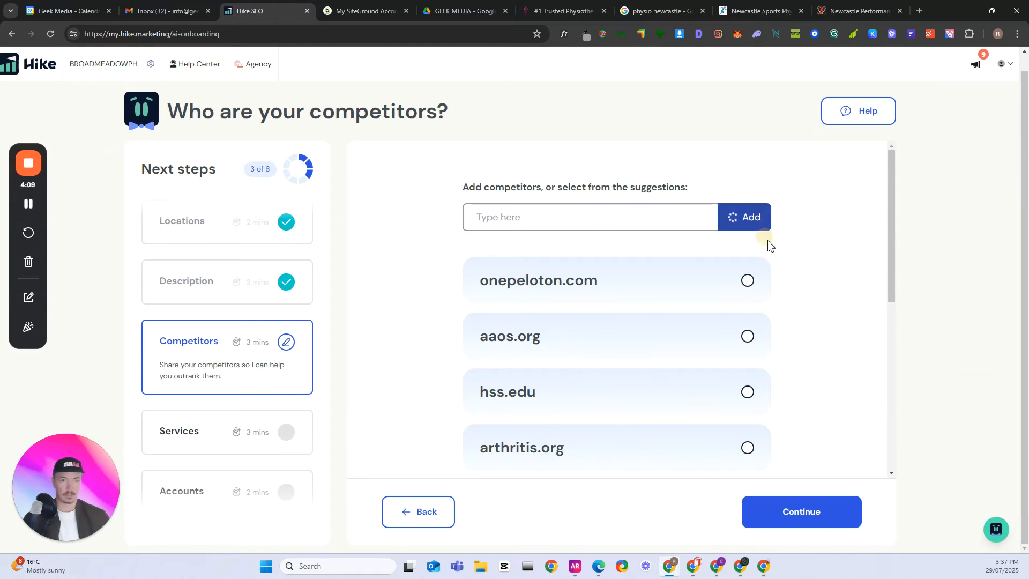
- Copy the hunterphysio.com.au website address from its open browser page and return to the Hike competitors question
click(531, 221)
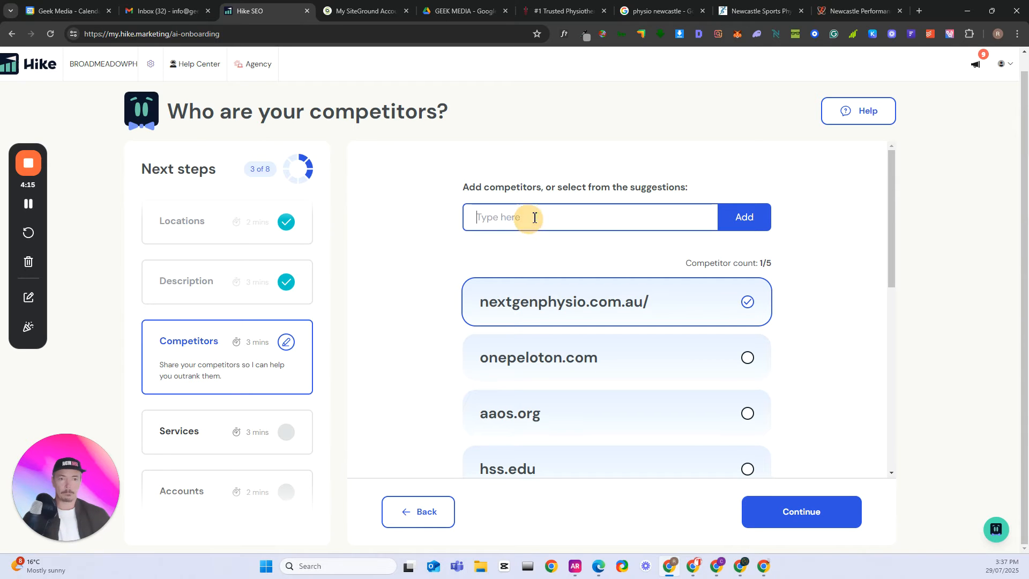
click(757, 11)
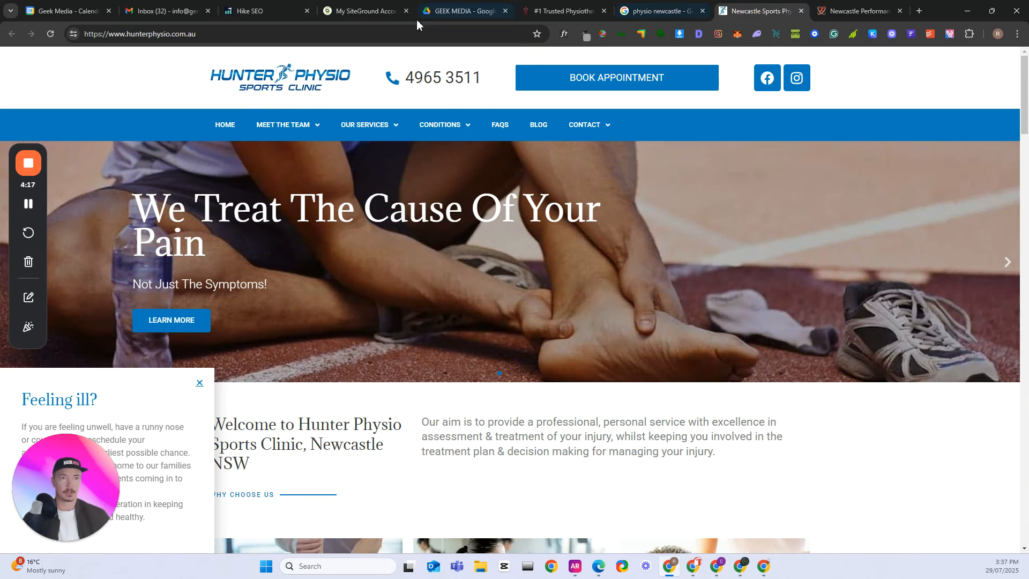
click(354, 32)
key(ctrl+c)
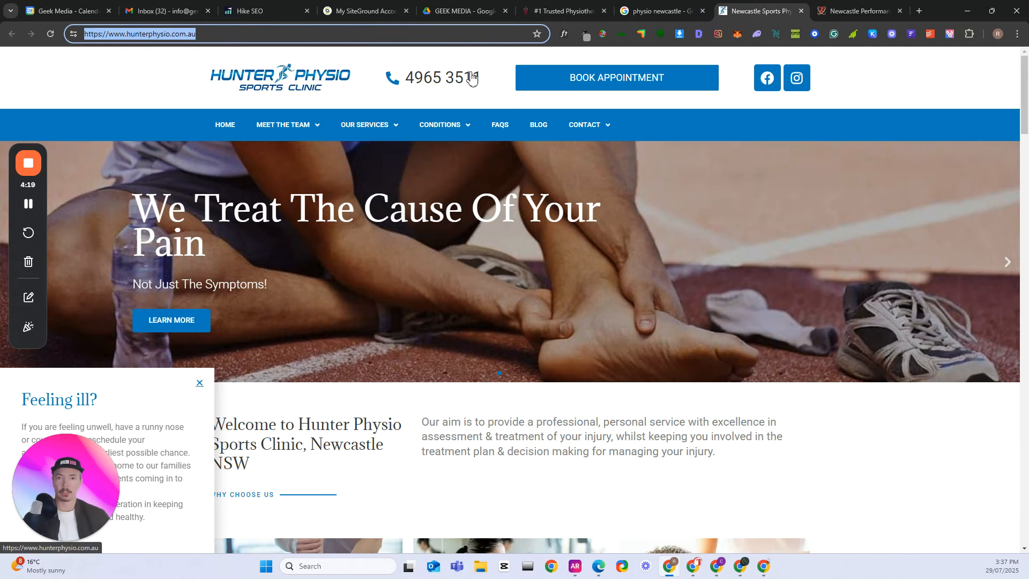
click(658, 11)
click(563, 11)
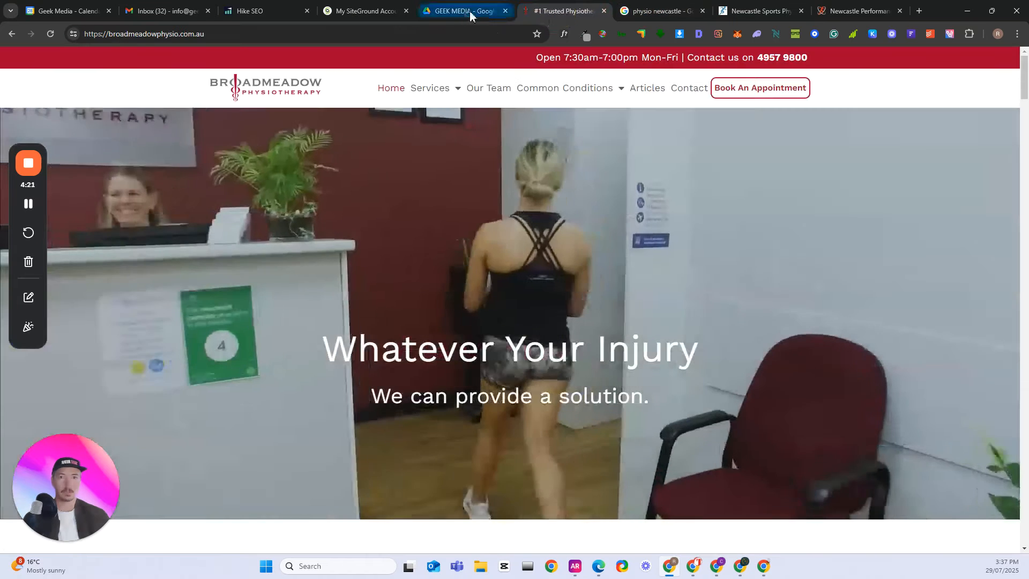
click(263, 12)
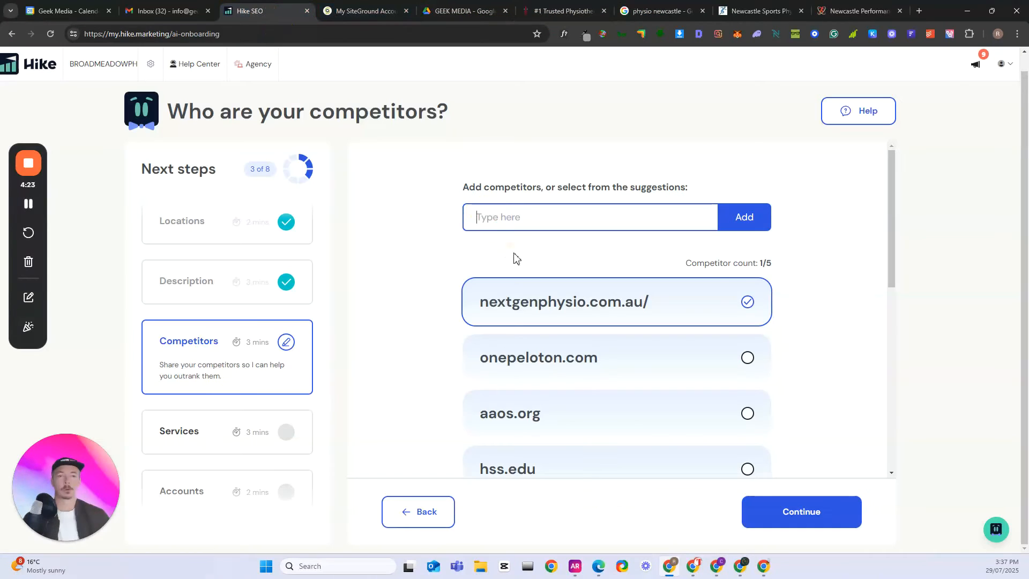
- Enter Hunter Physio as a competitor, replace it with the copied hunterphysio.com.au address and add it
click(532, 225)
text(Hunter Physio)
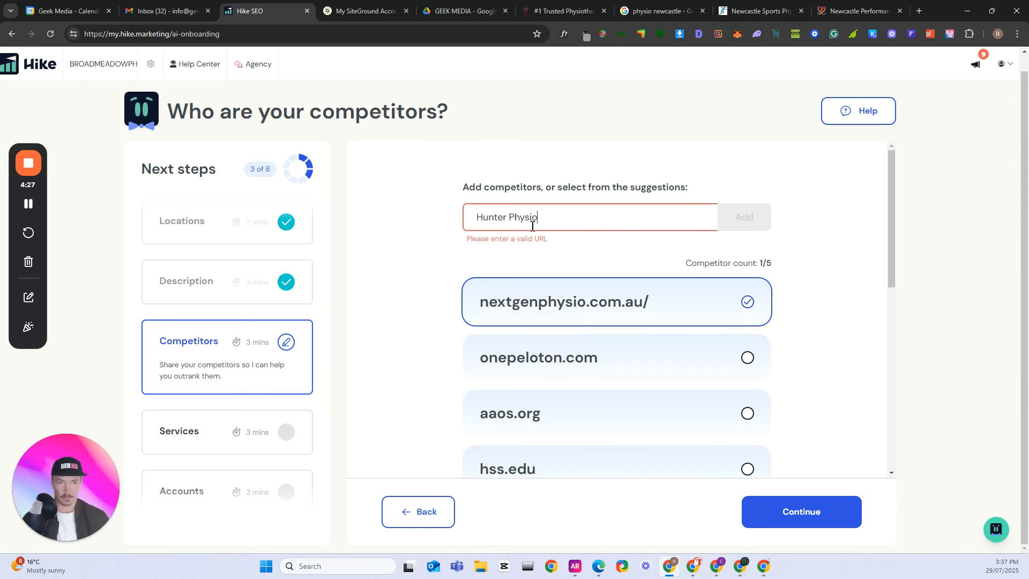
key(ctrl+shift+Left)
key(ctrl+shift+Left)
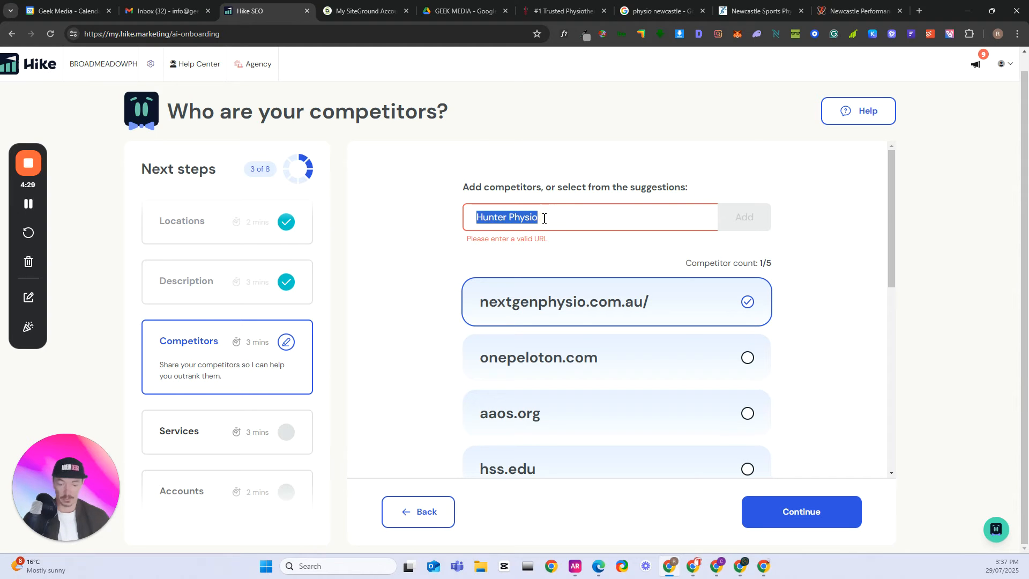
key(ctrl+v)
click(745, 218)
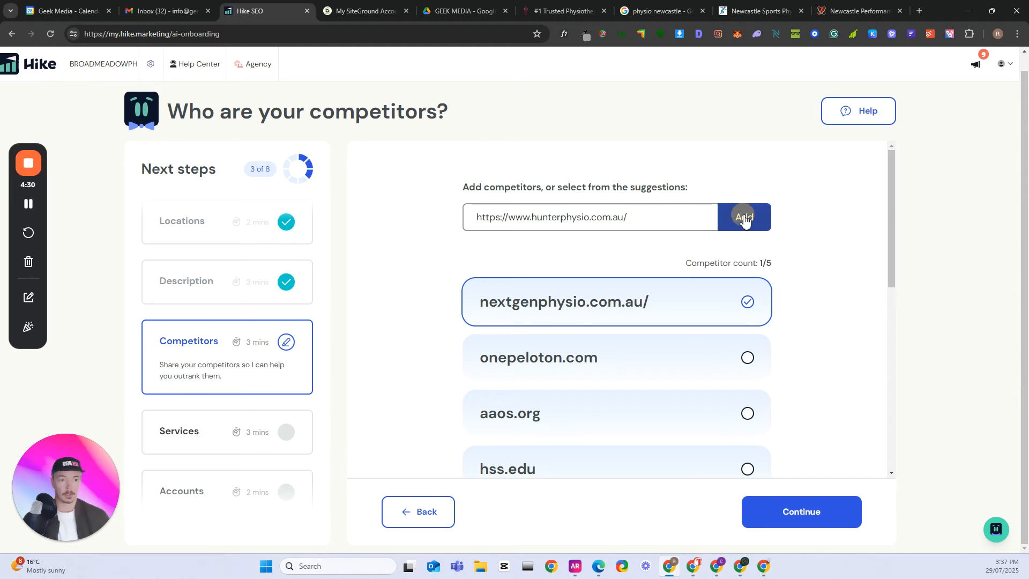
- Close the Newcastle Sports Physio page, copy the newcastleperformancephysio.com.au website address from its open page and close that page too
click(770, 14)
click(801, 11)
click(280, 33)
key(ctrl+c)
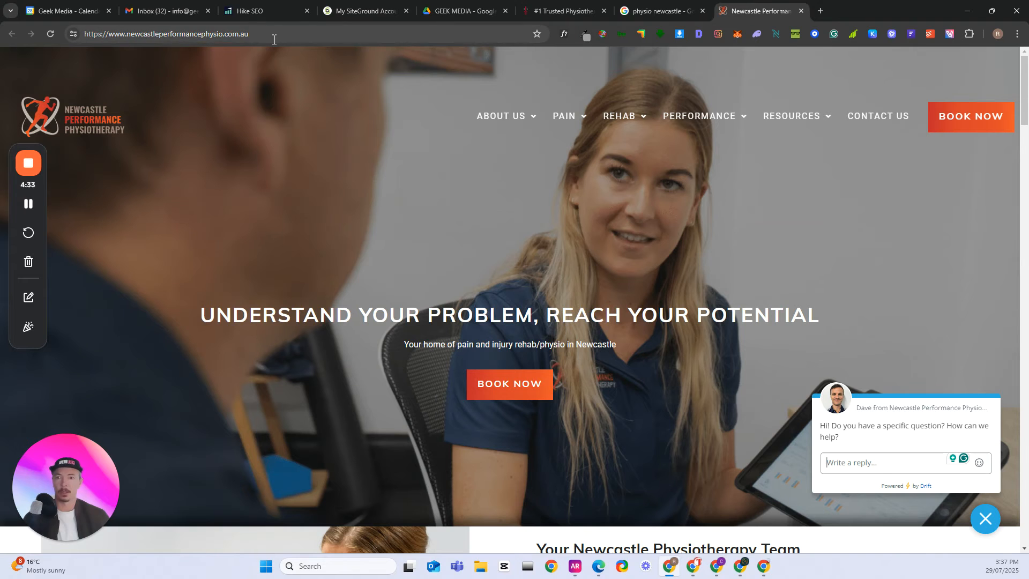
click(801, 10)
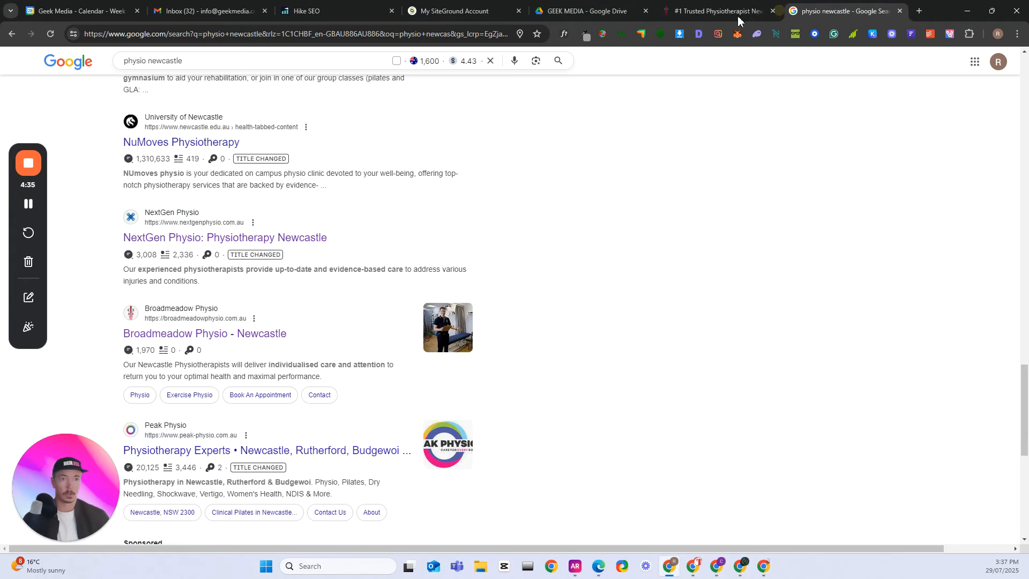
- Return to the Hike competitors question, add the copied newcastleperformancephysio.com.au address as a competitor and continue to the services question
click(321, 11)
click(553, 224)
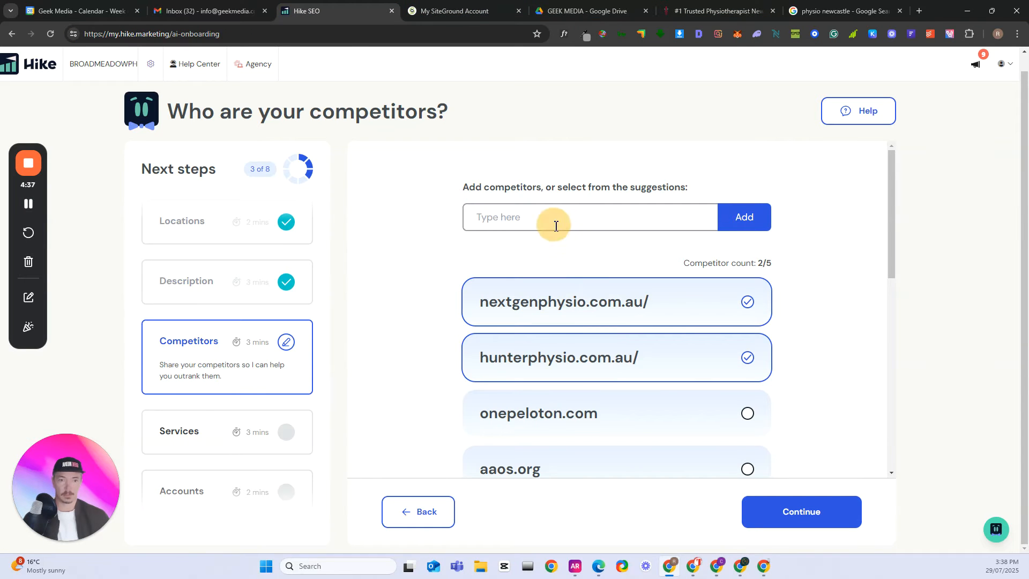
key(ctrl+v)
click(744, 218)
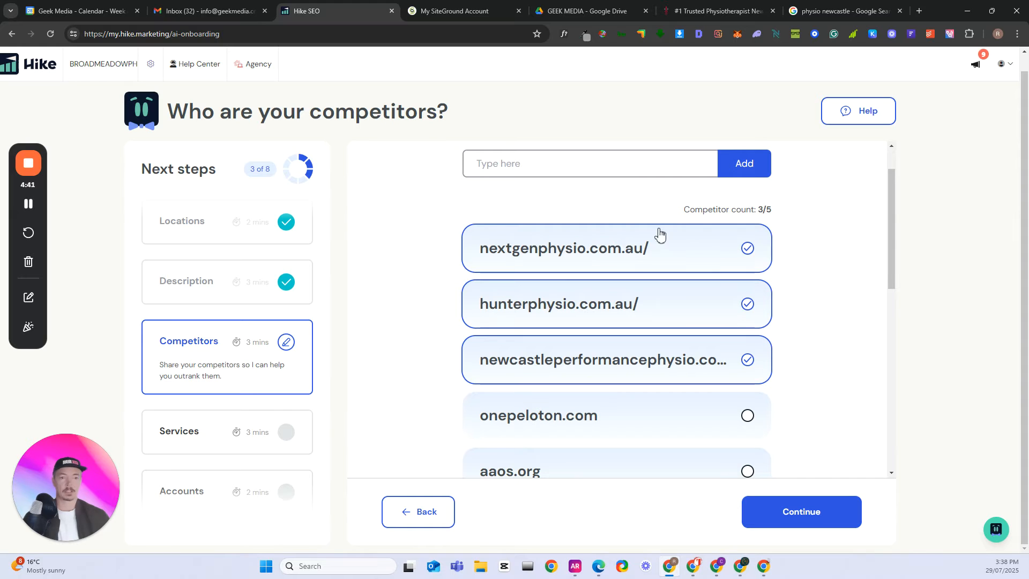
scroll(751, 321, down, 3)
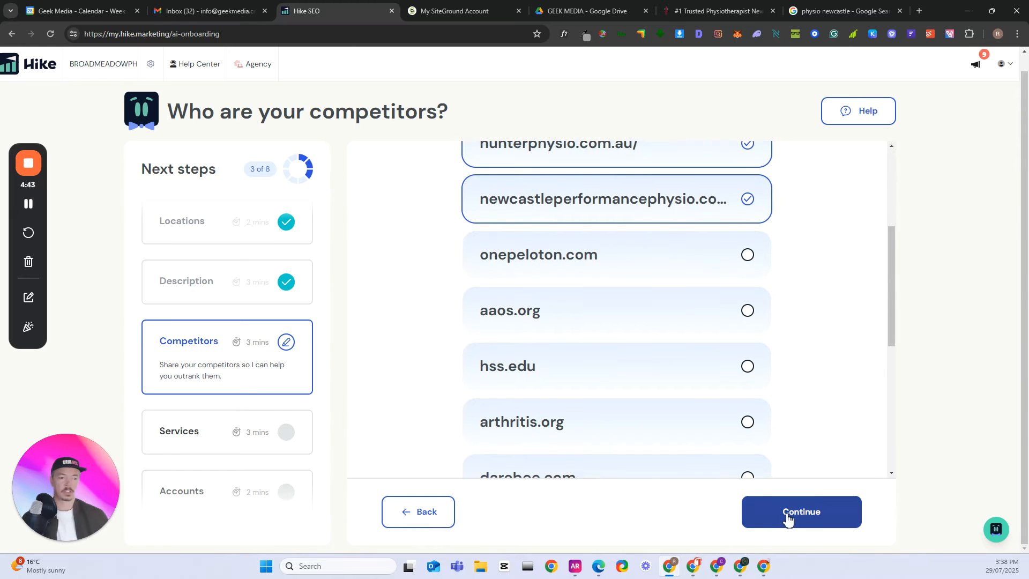
click(783, 513)
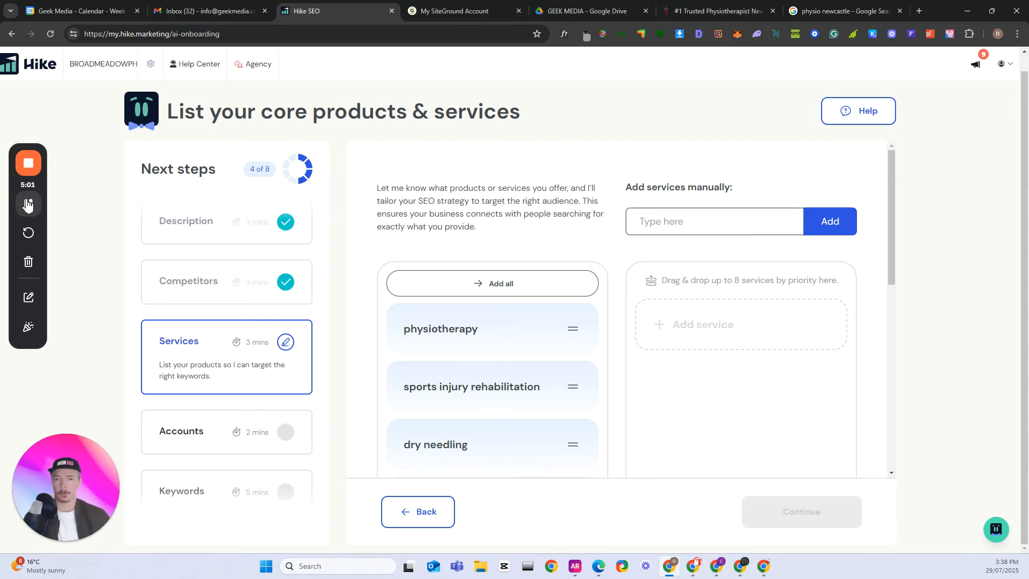
- Add physiotherapy, dry needling, sports injury rehabilitation and workplace injury treatment to the priority list as services 1 to 4
scroll(354, 310, down, 1)
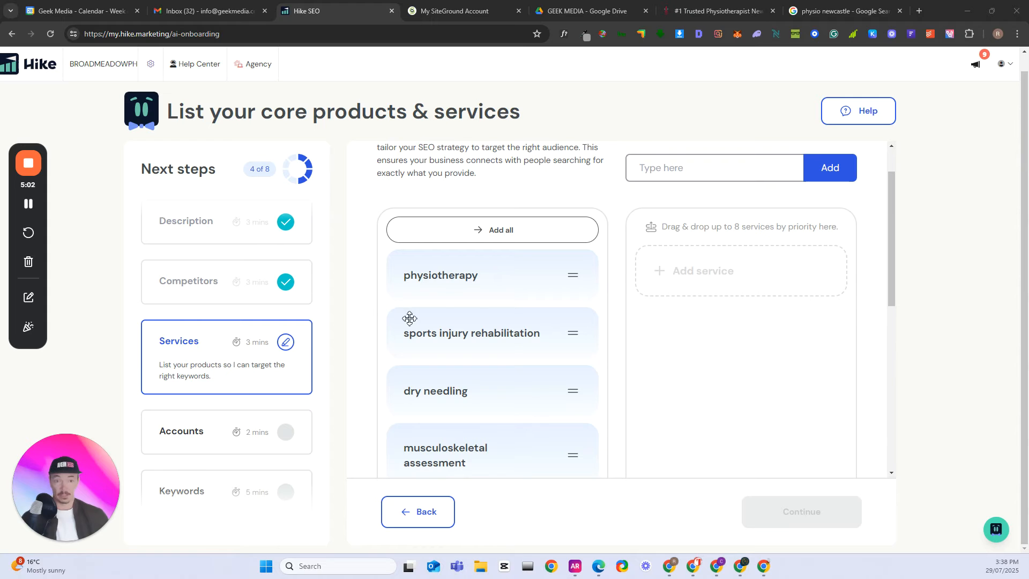
drag(436, 278, 674, 279)
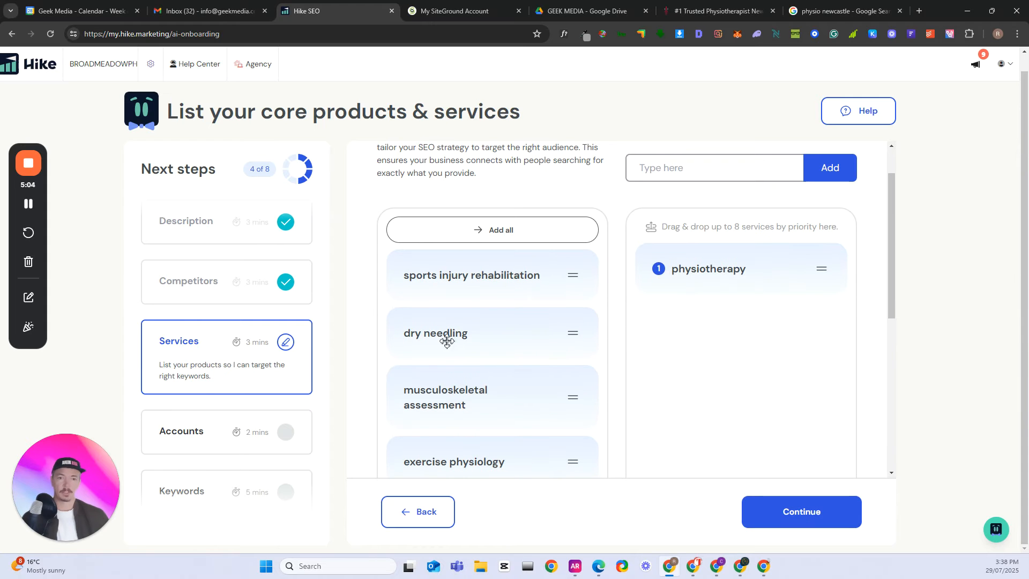
drag(448, 338, 692, 328)
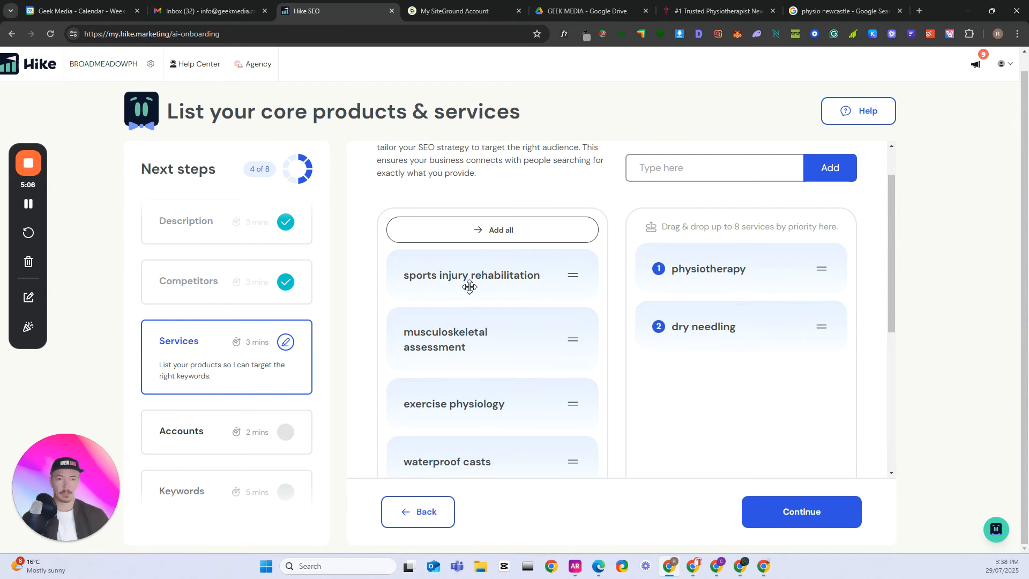
drag(452, 275, 715, 410)
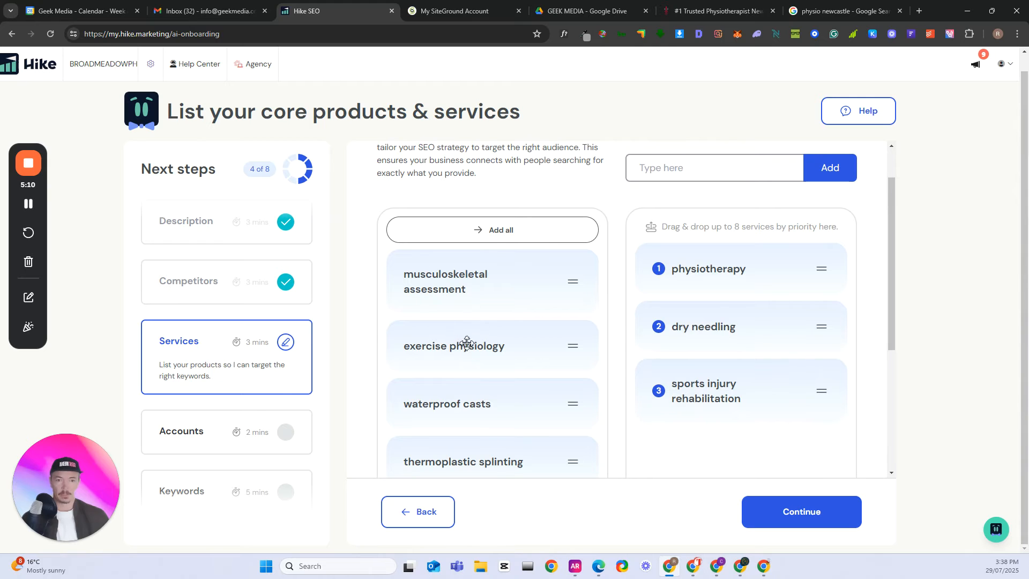
scroll(480, 355, down, 4)
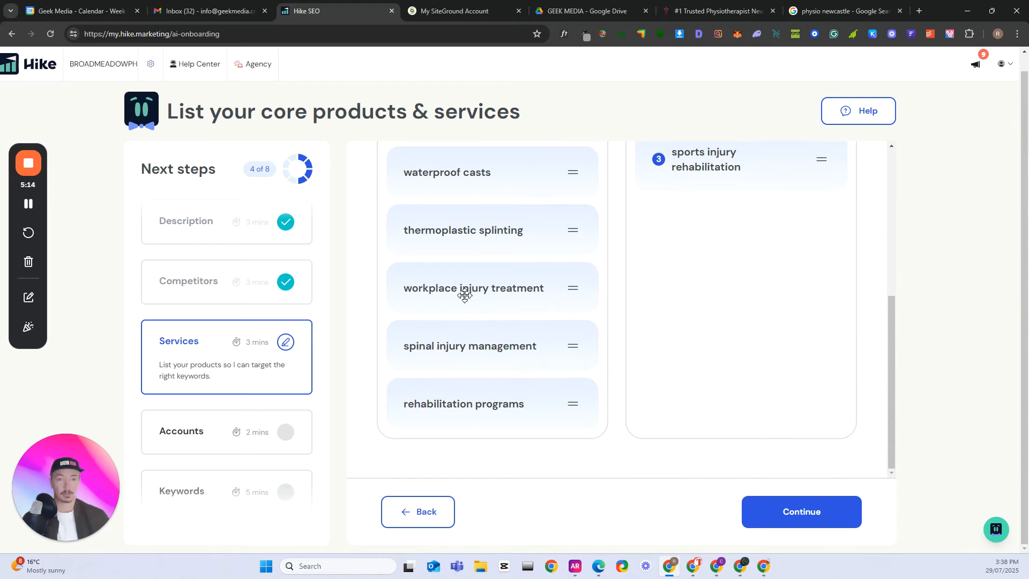
drag(464, 291, 684, 315)
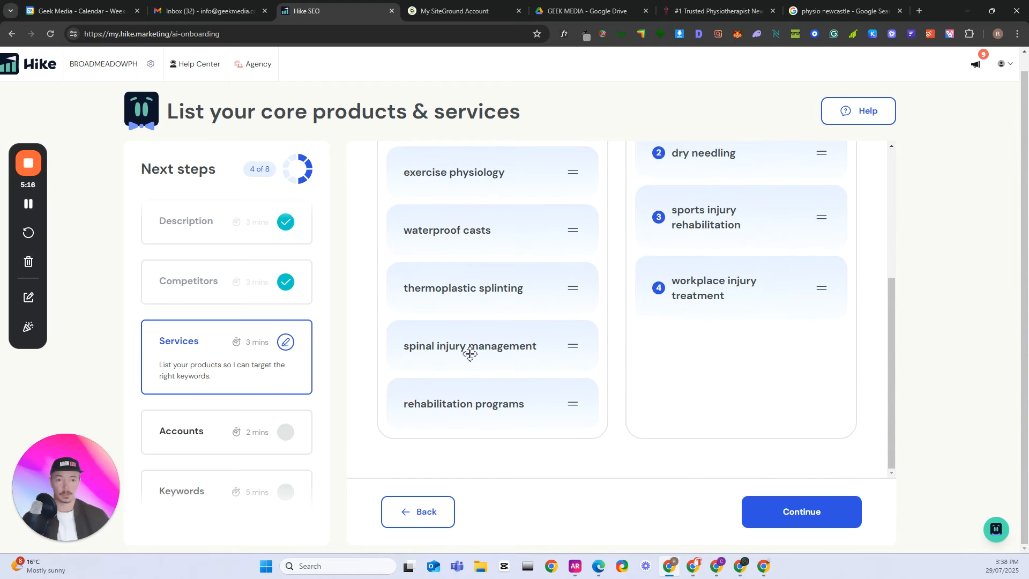
- Check the services offered on the Broadmeadow Physiotherapy website and open its Exercise Physio page
scroll(475, 356, up, 4)
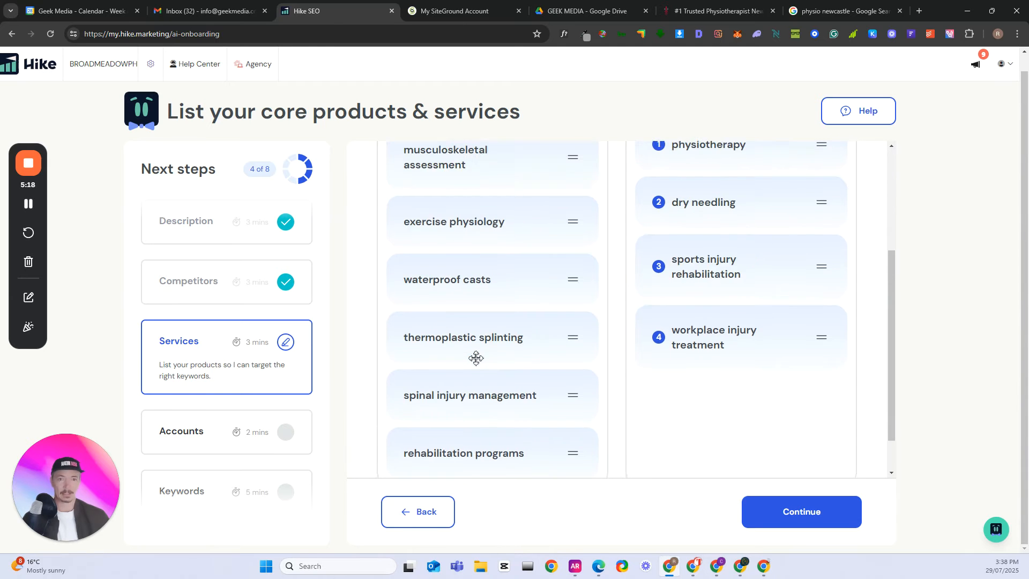
scroll(480, 353, up, 1)
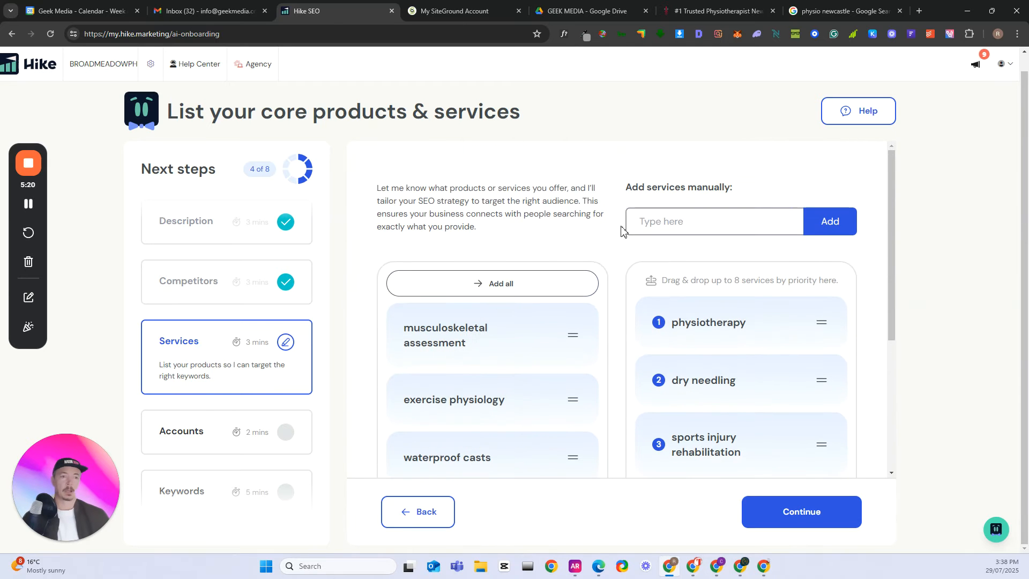
click(29, 204)
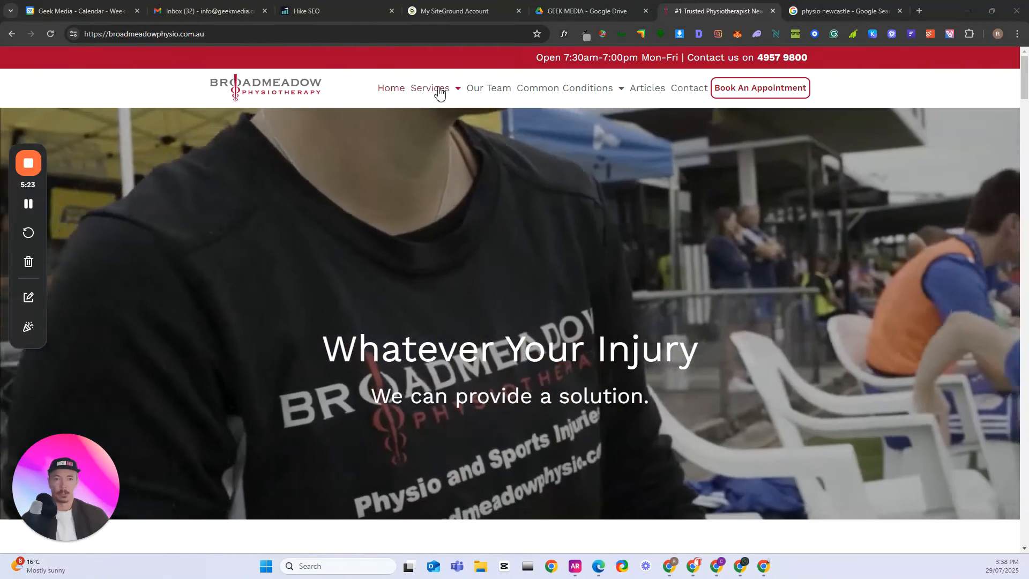
mouse_move(448, 97)
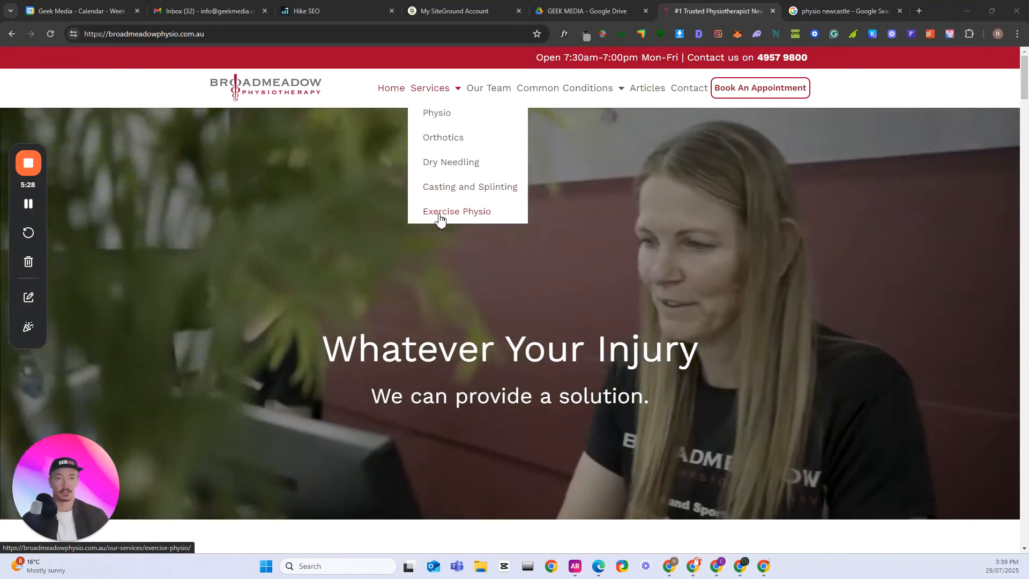
click(438, 212)
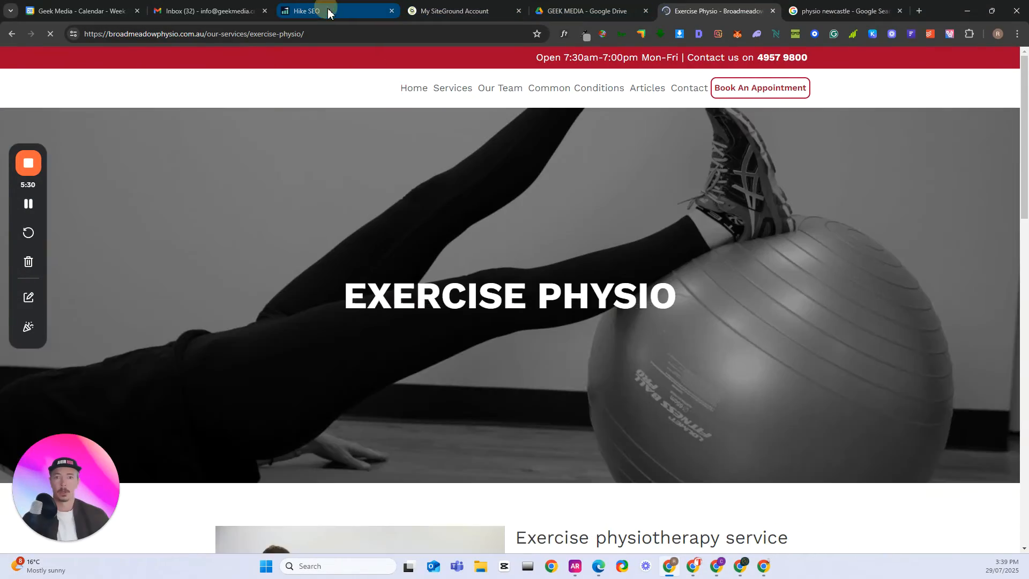
- Return to the Hike services question and add exercise physiology as the fifth priority service
click(324, 11)
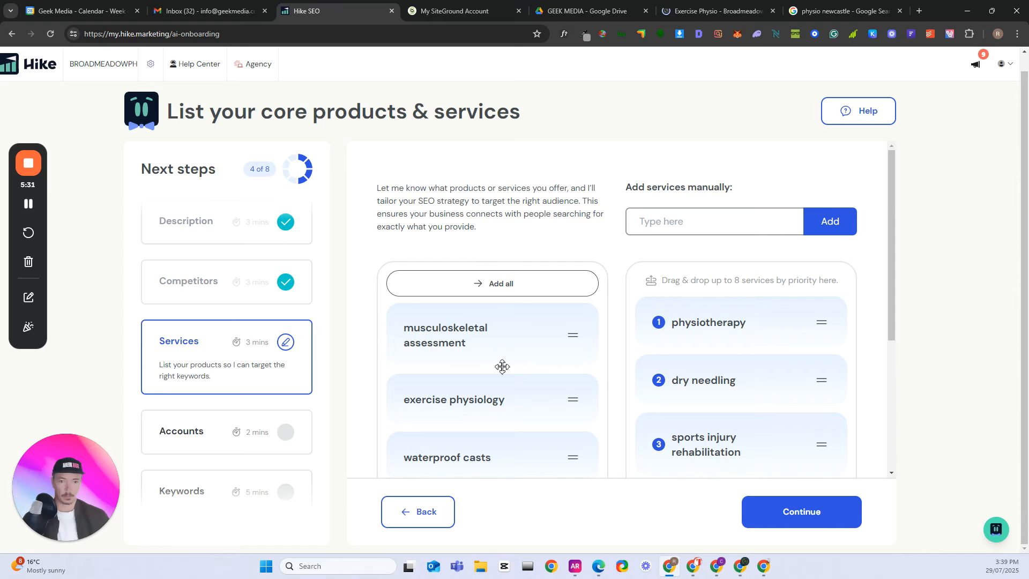
scroll(502, 367, down, 2)
drag(445, 295, 692, 452)
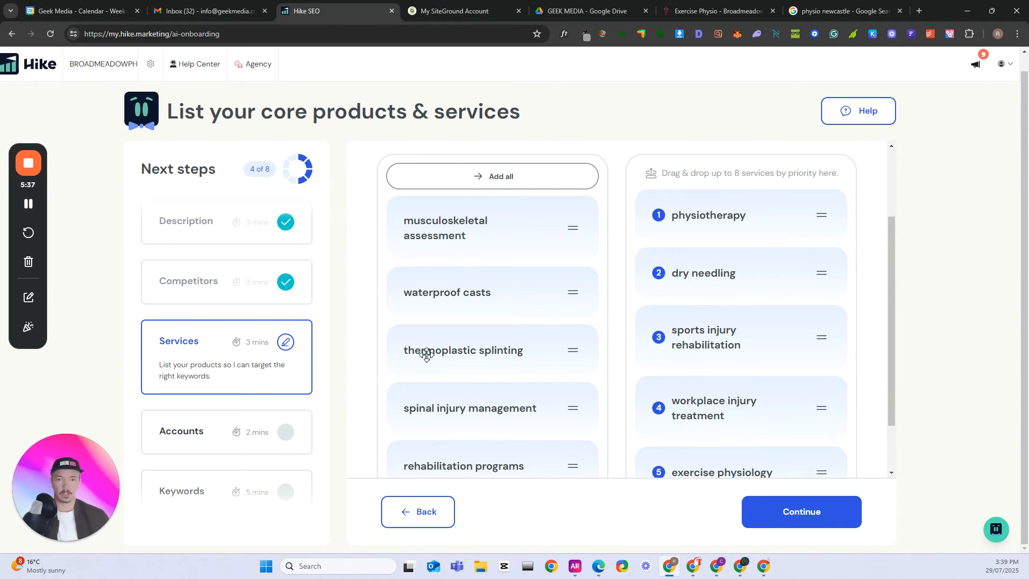
- Review the services and common conditions listed on the Broadmeadow Physiotherapy website and open its Sports Injuries page
click(718, 11)
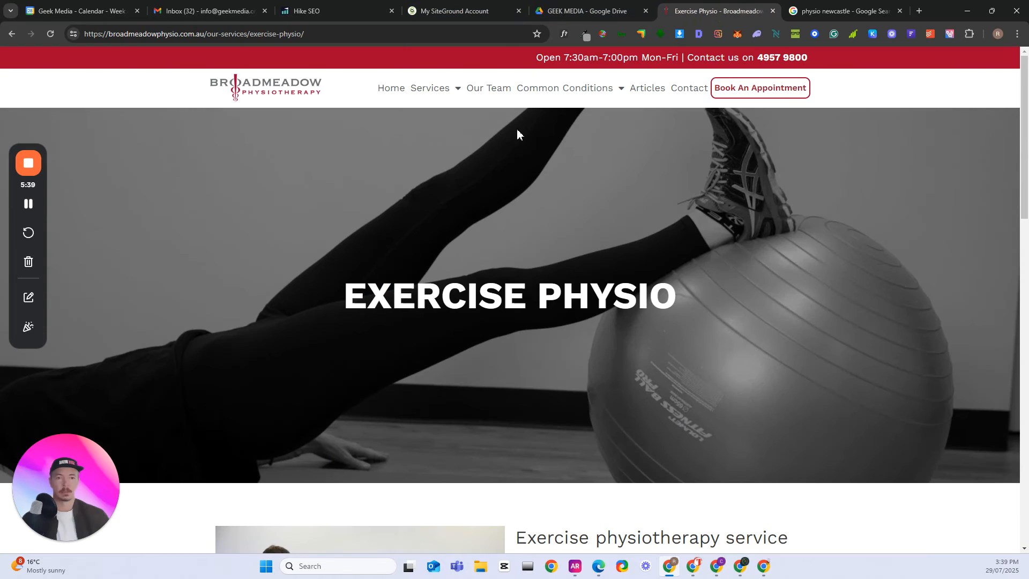
mouse_move(444, 99)
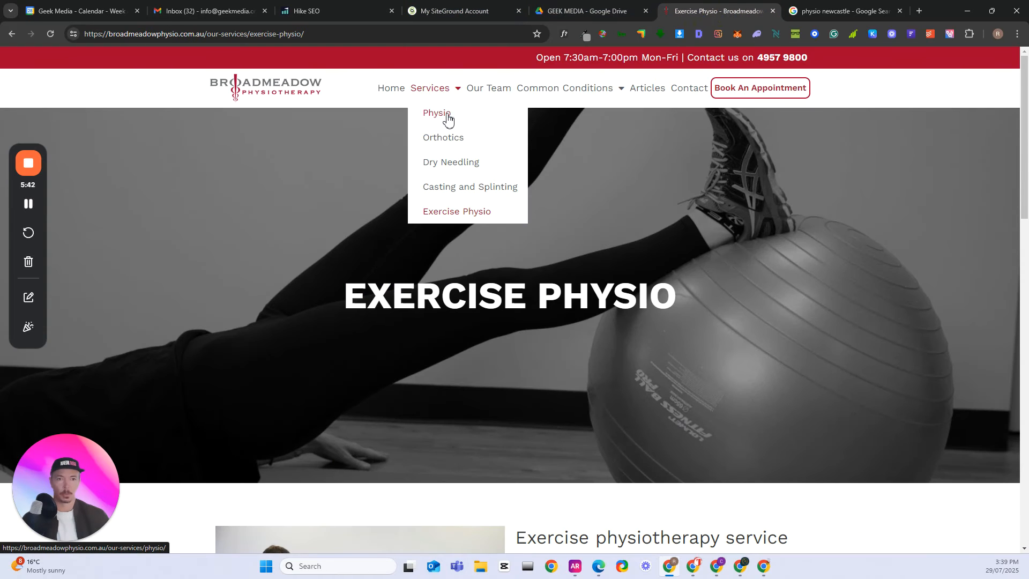
mouse_move(594, 92)
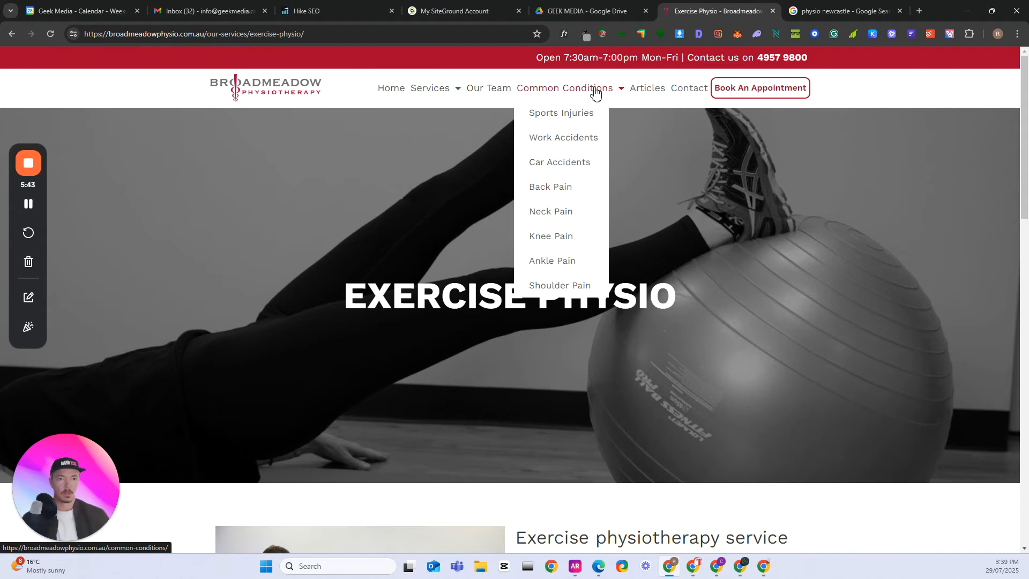
click(568, 113)
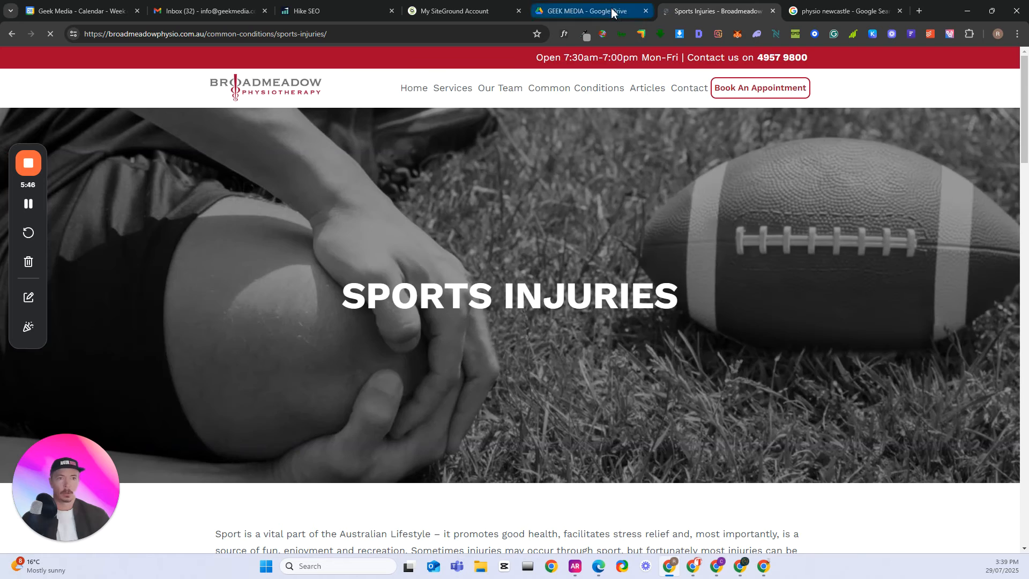
click(587, 11)
- Return to the Hike services question and add spinal injury management as the sixth priority service
click(321, 10)
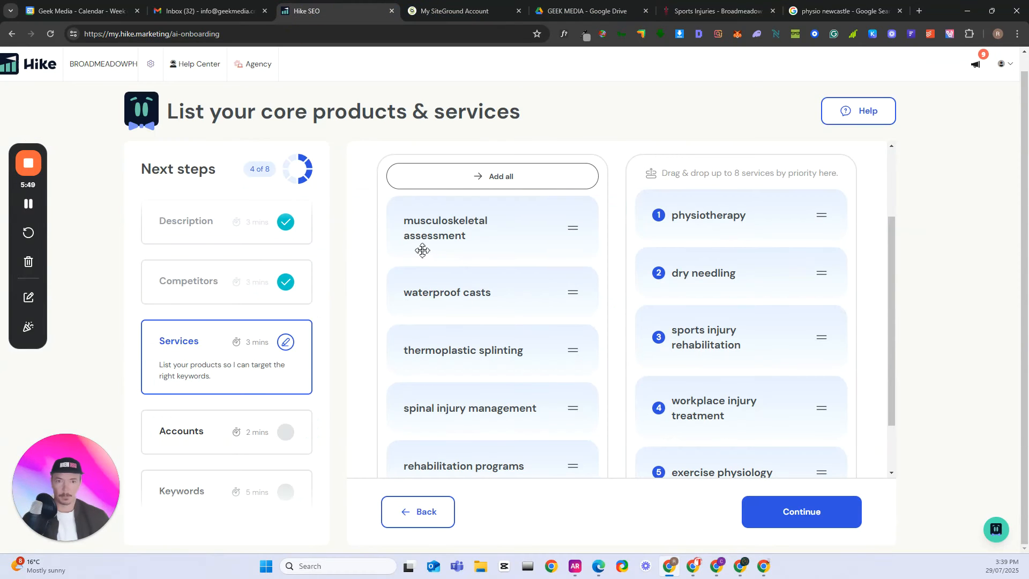
scroll(455, 255, down, 1)
scroll(478, 351, down, 1)
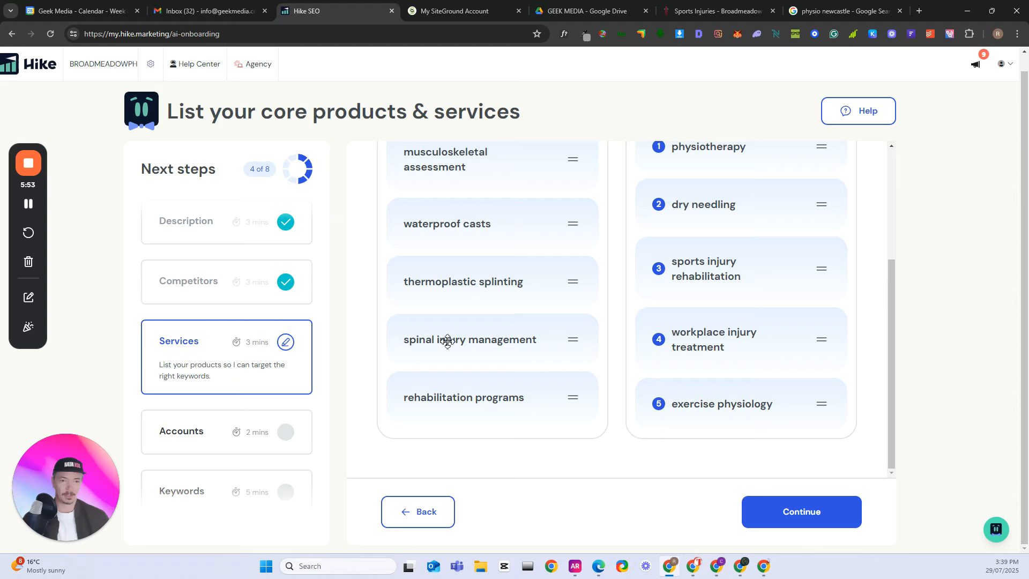
drag(444, 344, 706, 424)
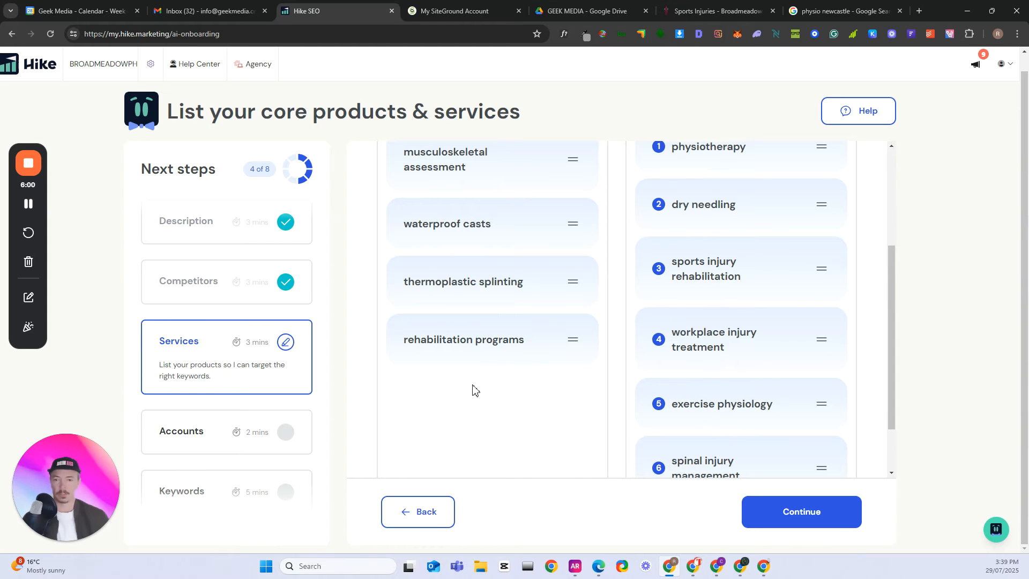
- Submit the prioritised services list and confirm in the review that everything looks good
scroll(482, 389, down, 2)
click(786, 513)
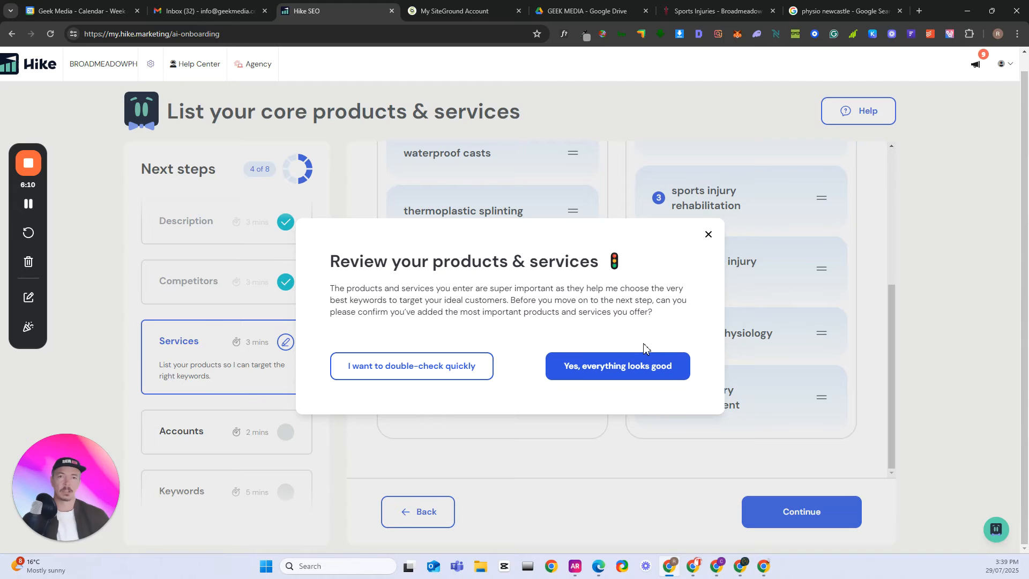
click(633, 379)
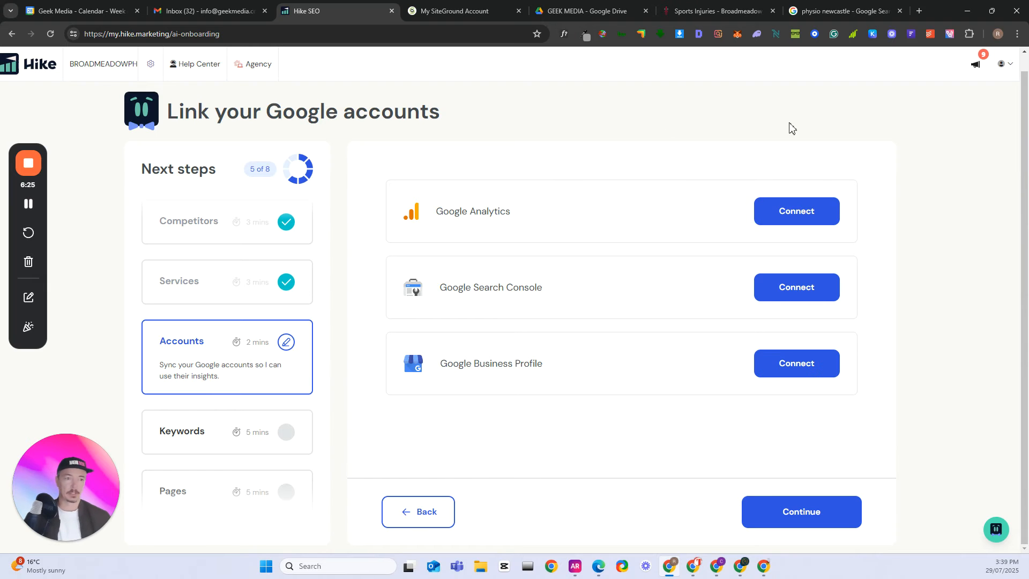
- Start connecting Google Analytics, sign in with the agency's Google account and grant SEO Platform access to it
click(794, 219)
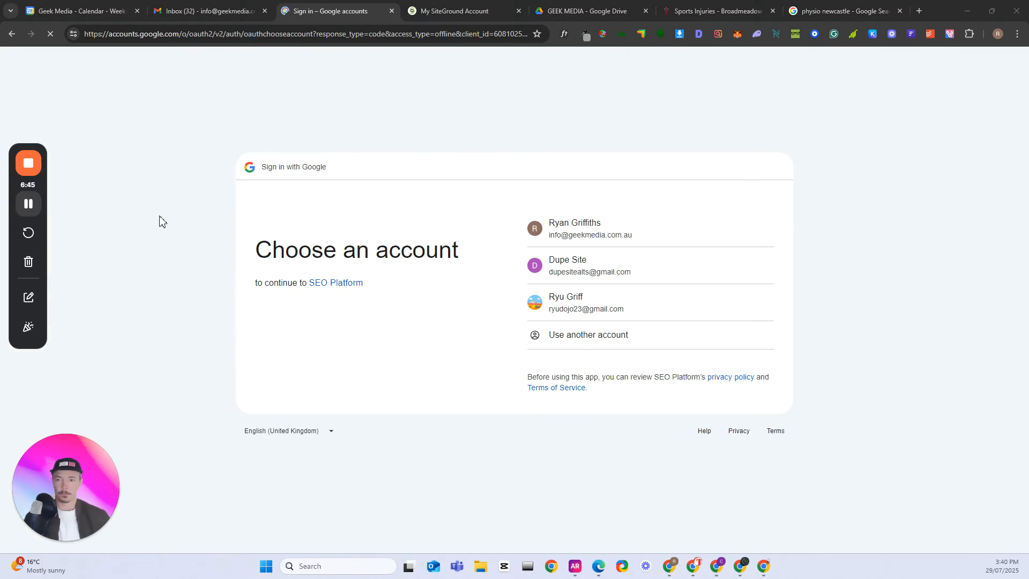
click(587, 230)
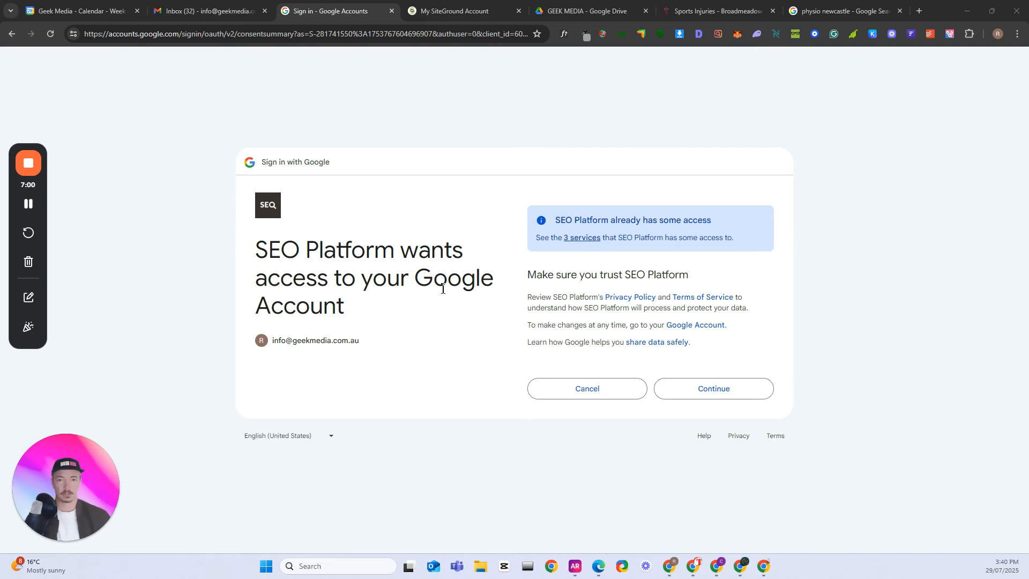
click(723, 391)
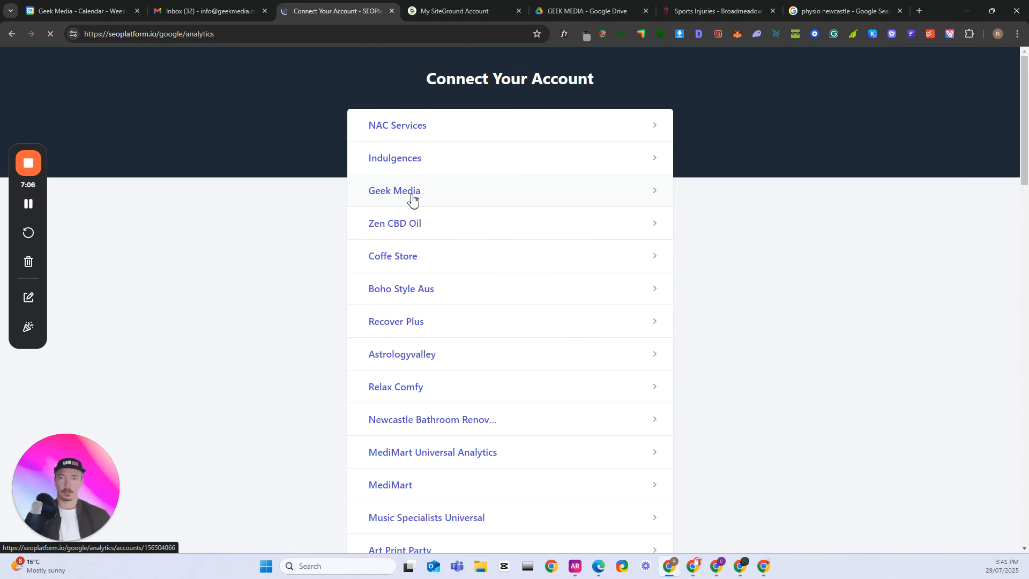
- Find the Broadmeadow Physiotherapy account by searching the list for "broad" and connect its GA4 property
scroll(600, 268, down, 2)
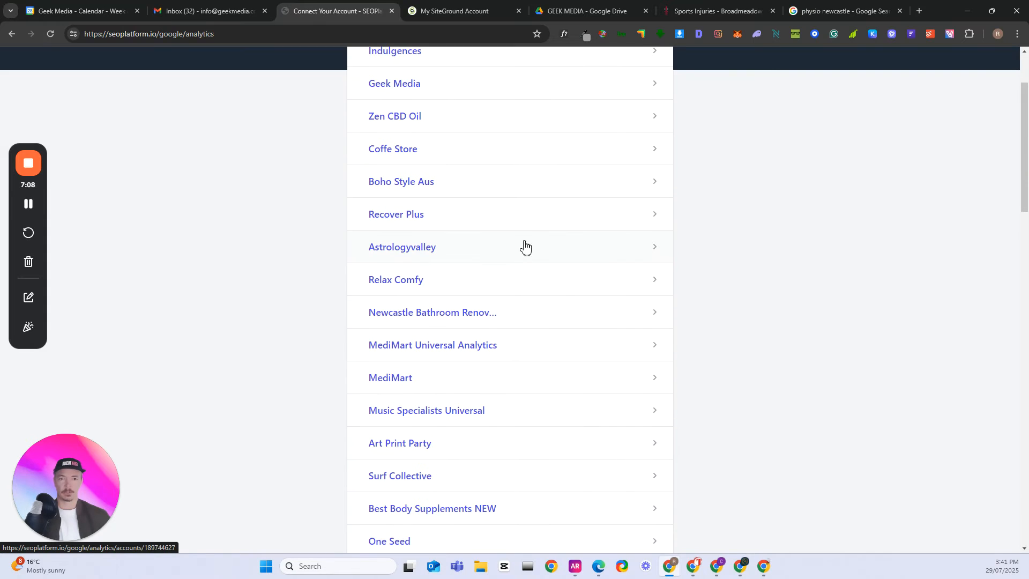
scroll(525, 276, down, 4)
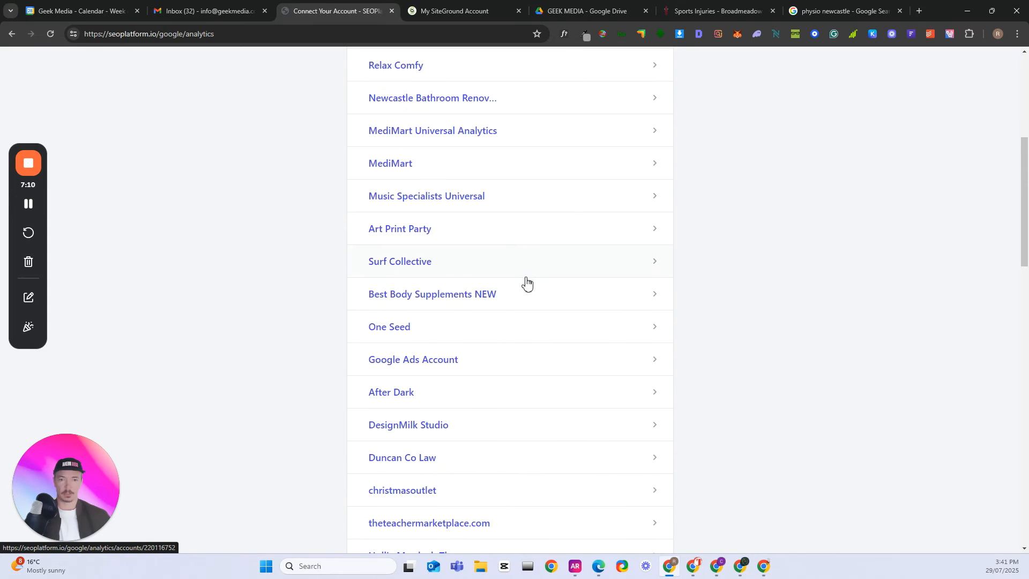
scroll(506, 297, down, 8)
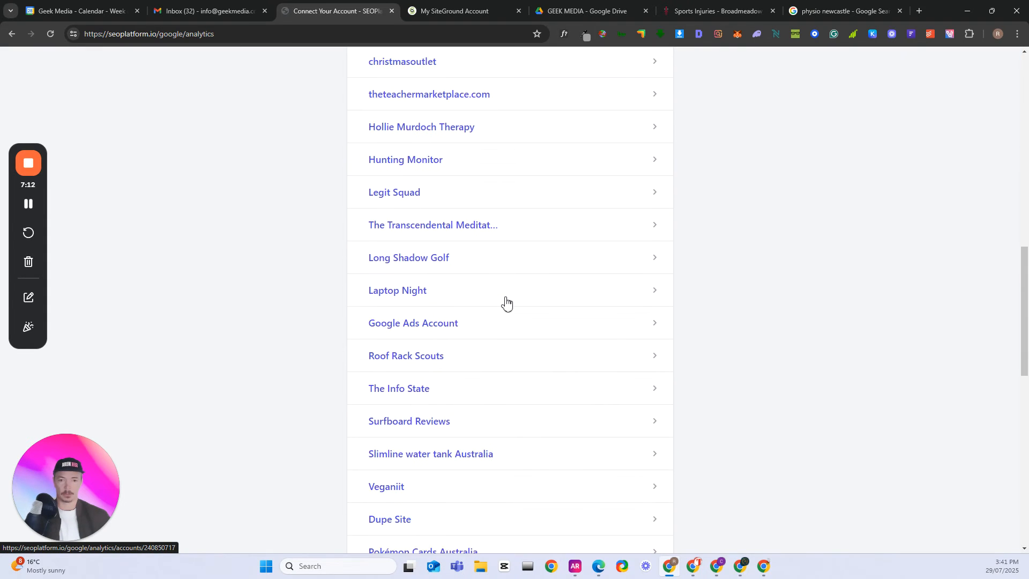
scroll(506, 303, down, 5)
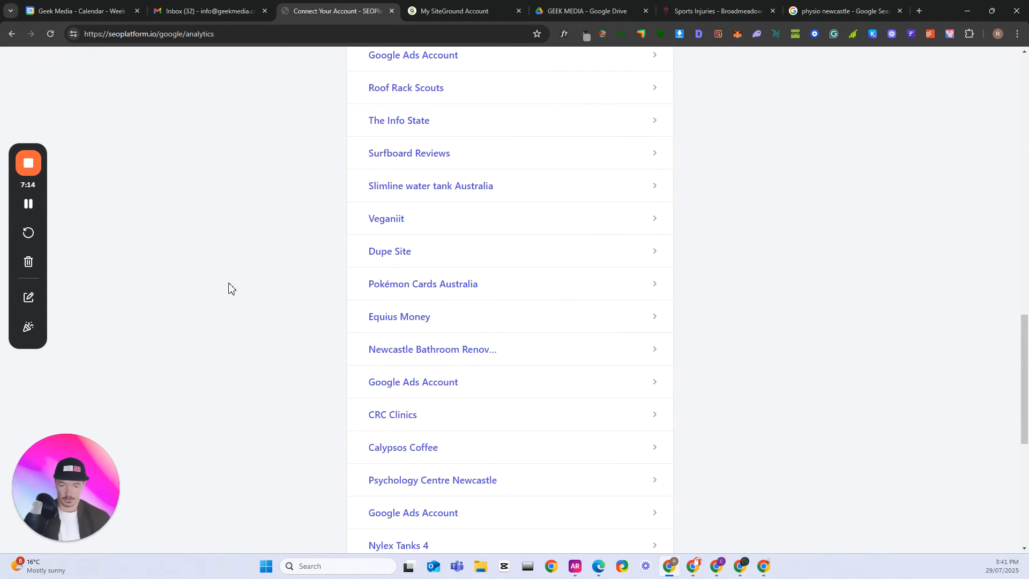
key(ctrl+f)
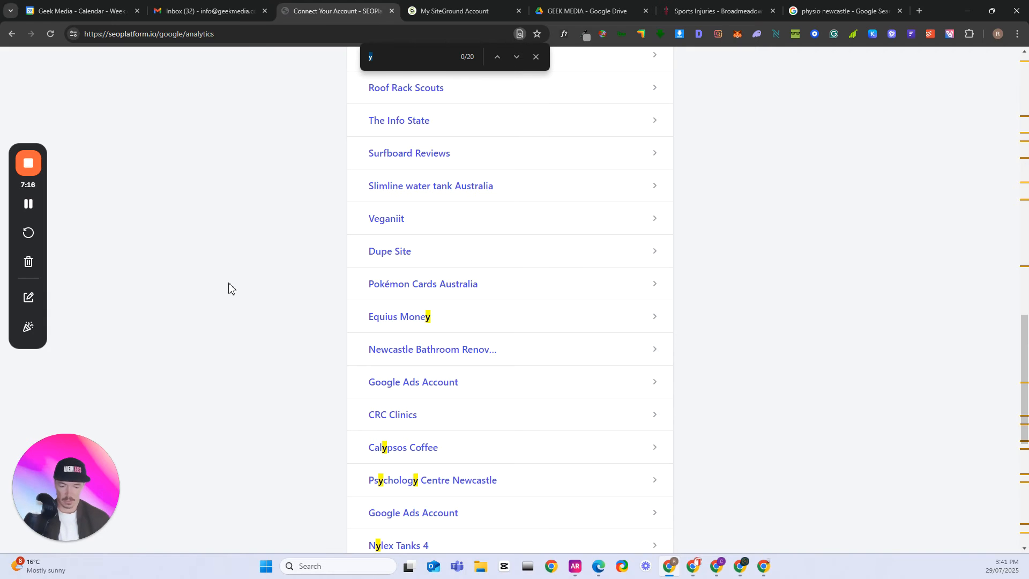
text(broad)
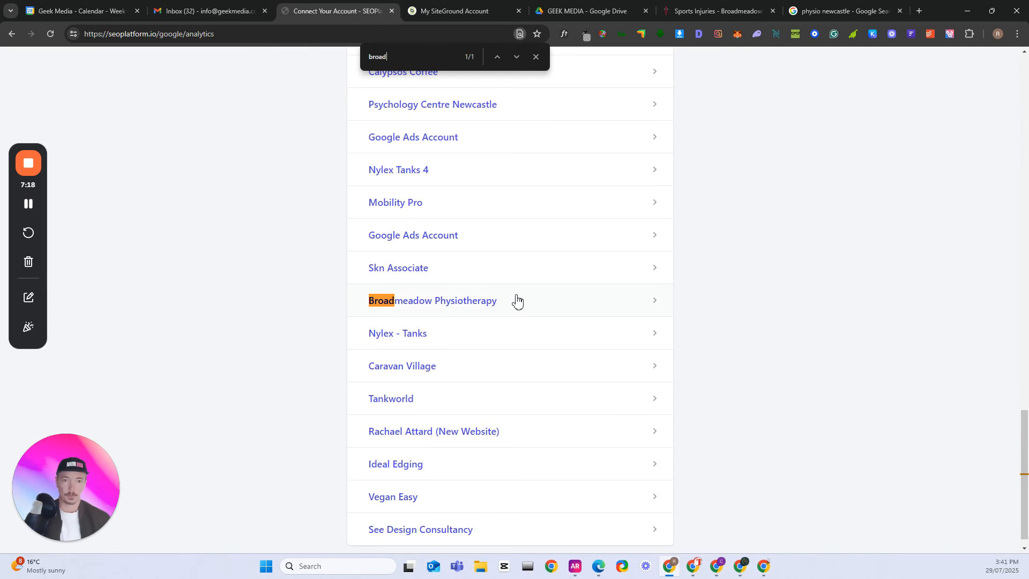
click(428, 306)
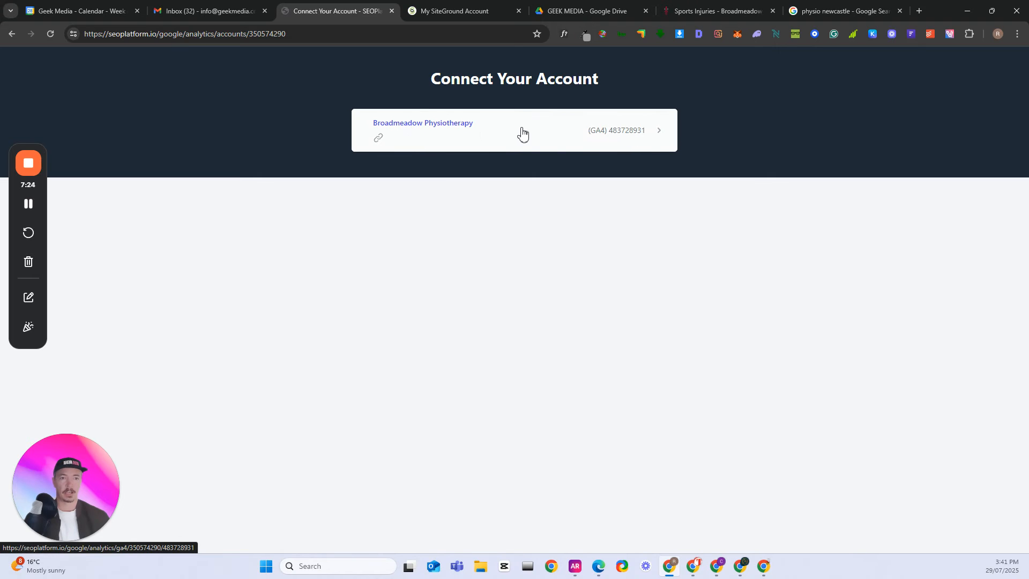
click(486, 137)
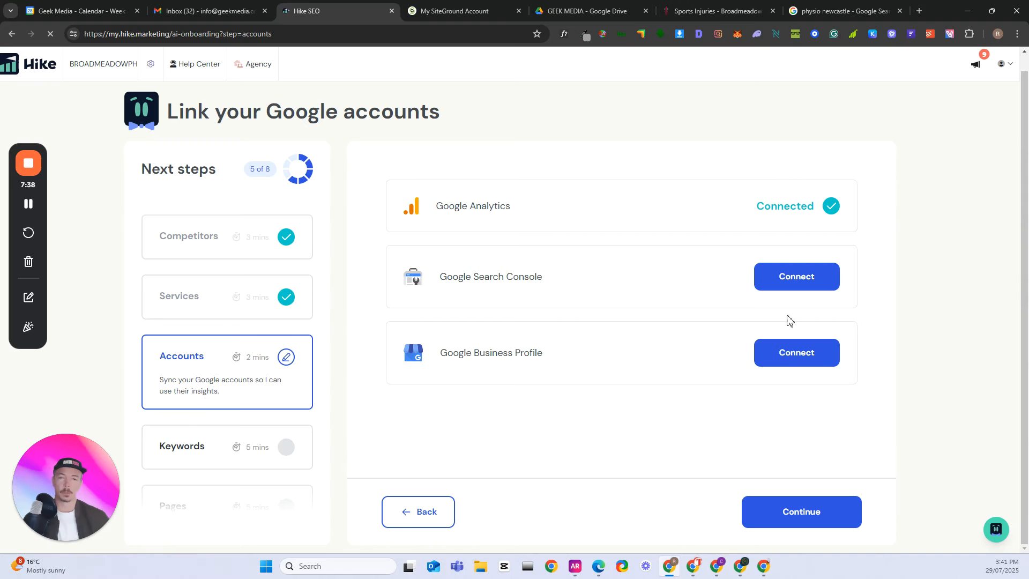
- Continue from the linked Google accounts to generate the keyword strategy, and open the generated keywords for review
click(28, 204)
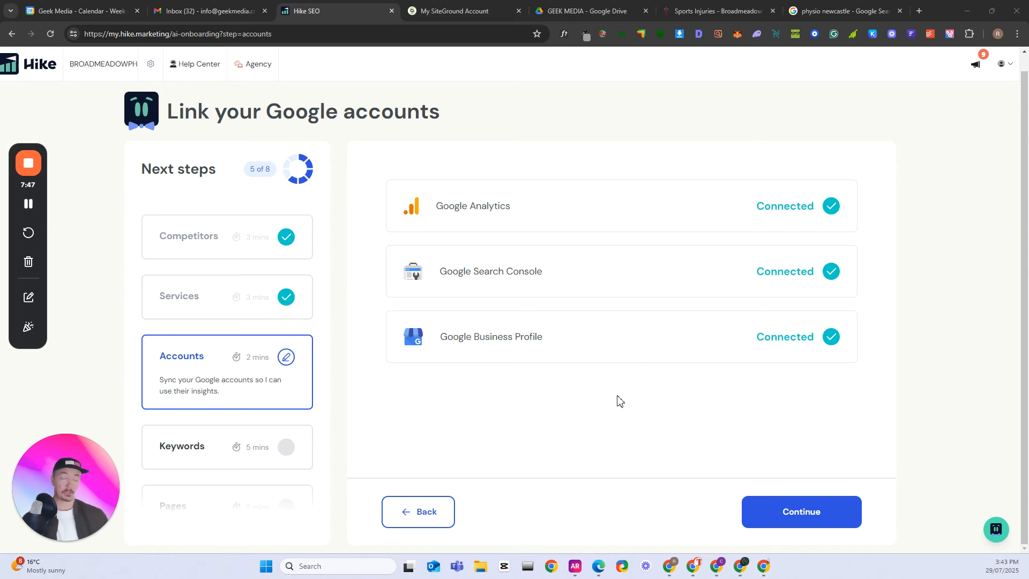
click(820, 515)
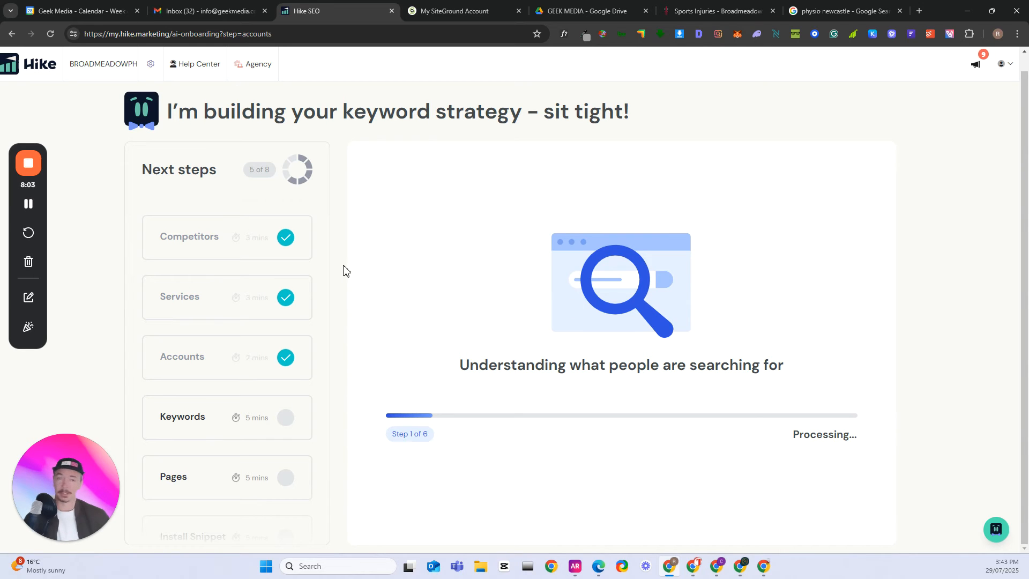
click(28, 206)
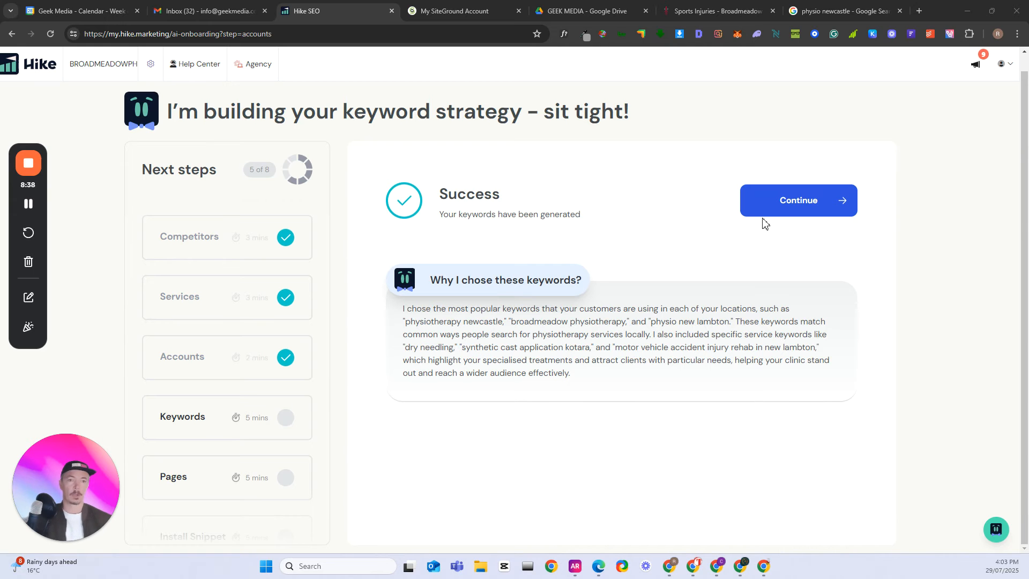
click(799, 202)
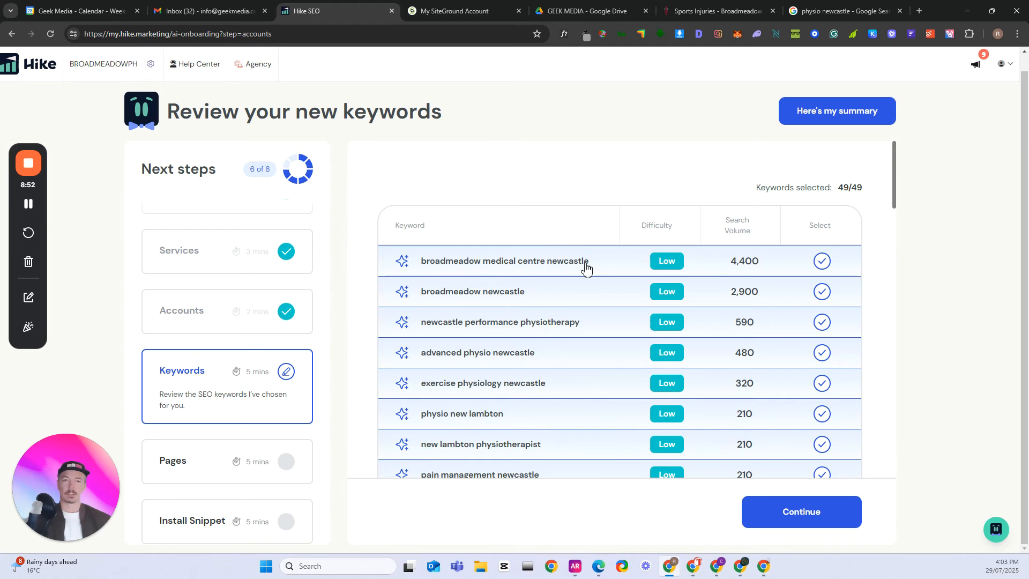
- Deselect the keywords broadmeadow medical centre newcastle, newcastle performance physiotherapy and advanced physio newcastle, keeping broadmeadow newcastle selected
click(821, 292)
click(821, 292)
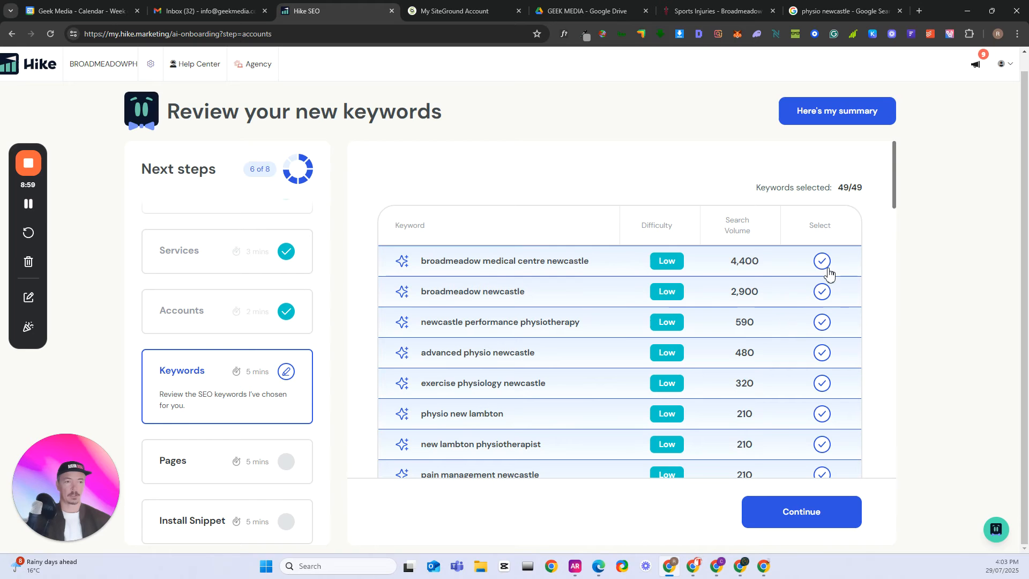
click(821, 262)
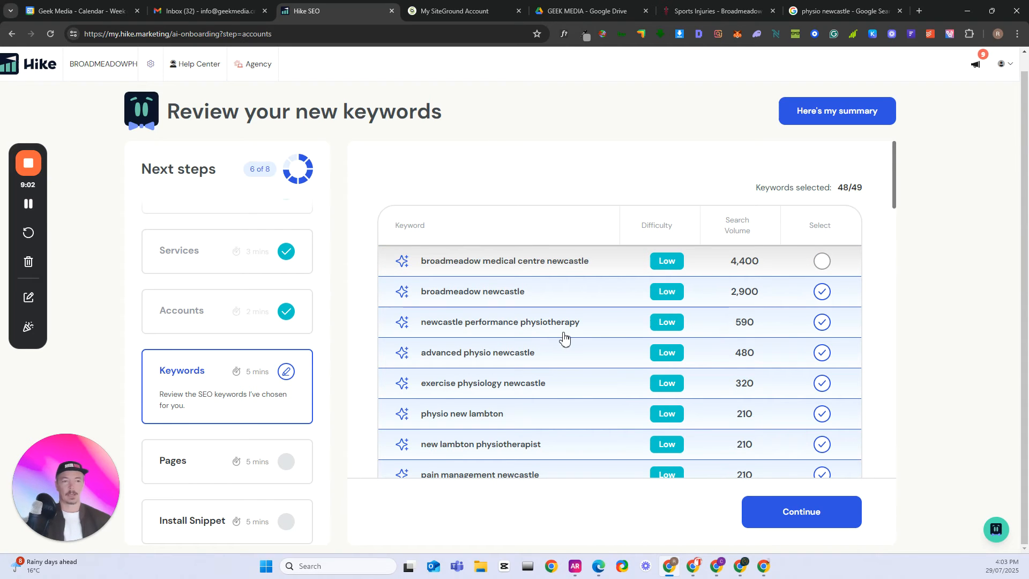
click(822, 327)
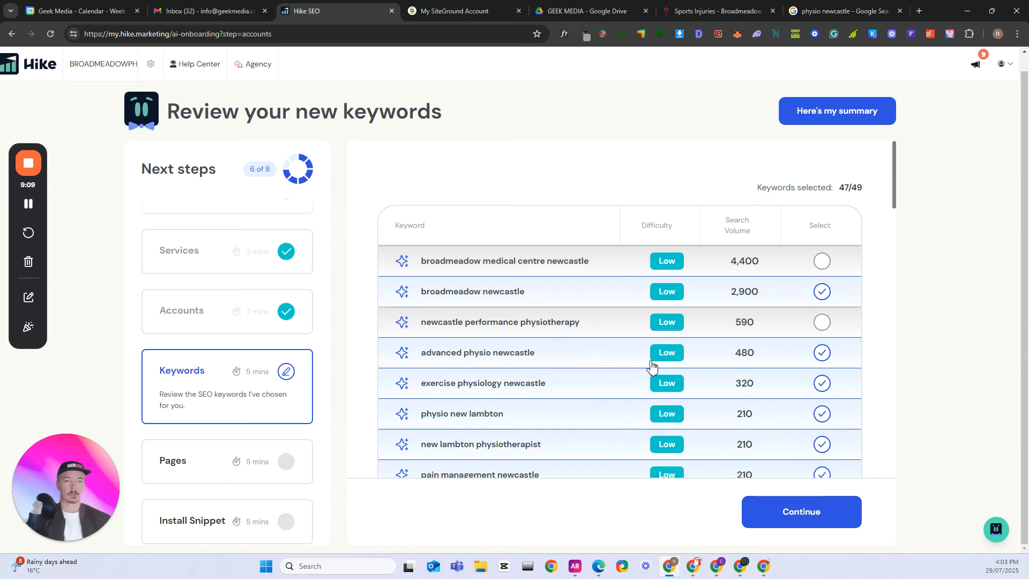
click(820, 356)
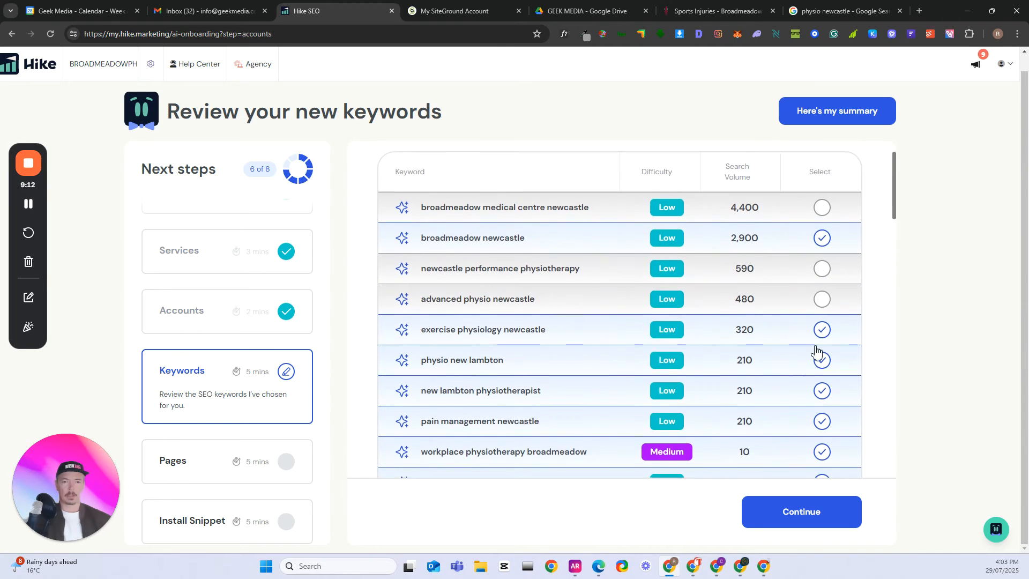
- Deselect the keywords pain management newcastle, trigger point dry needling new lambton and trigger point dry needling kotara
scroll(819, 356, down, 2)
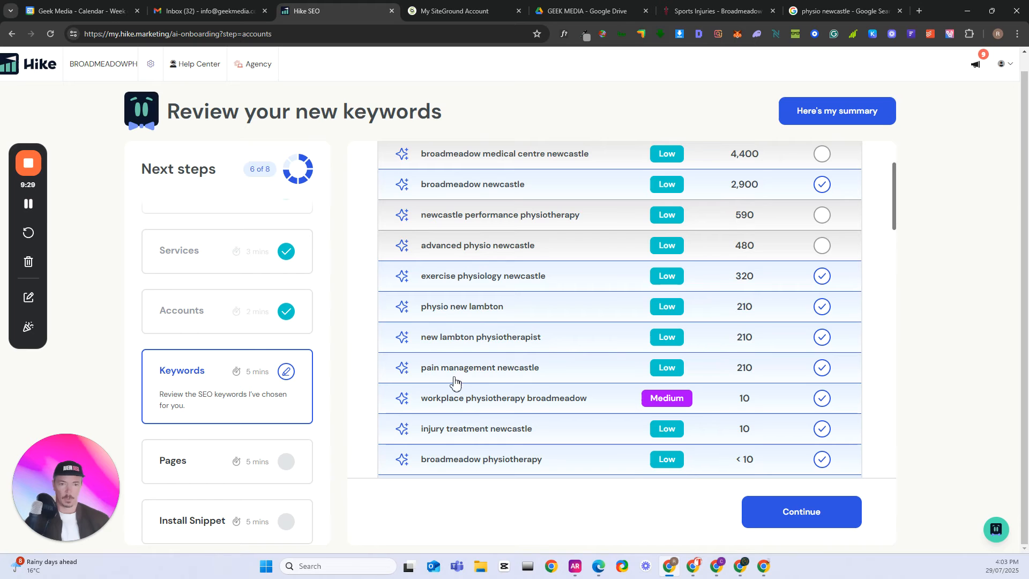
click(822, 367)
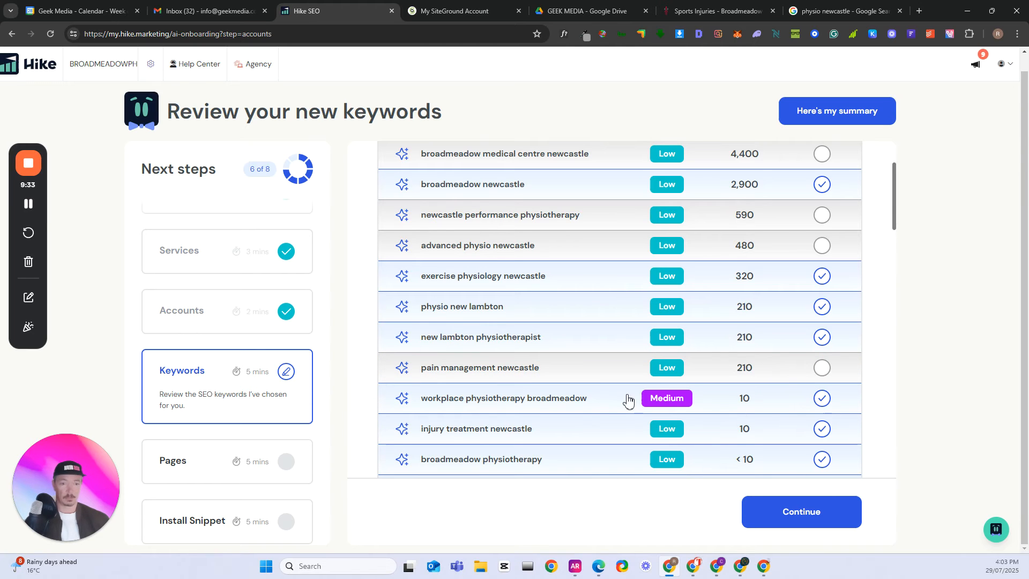
scroll(600, 415, down, 1)
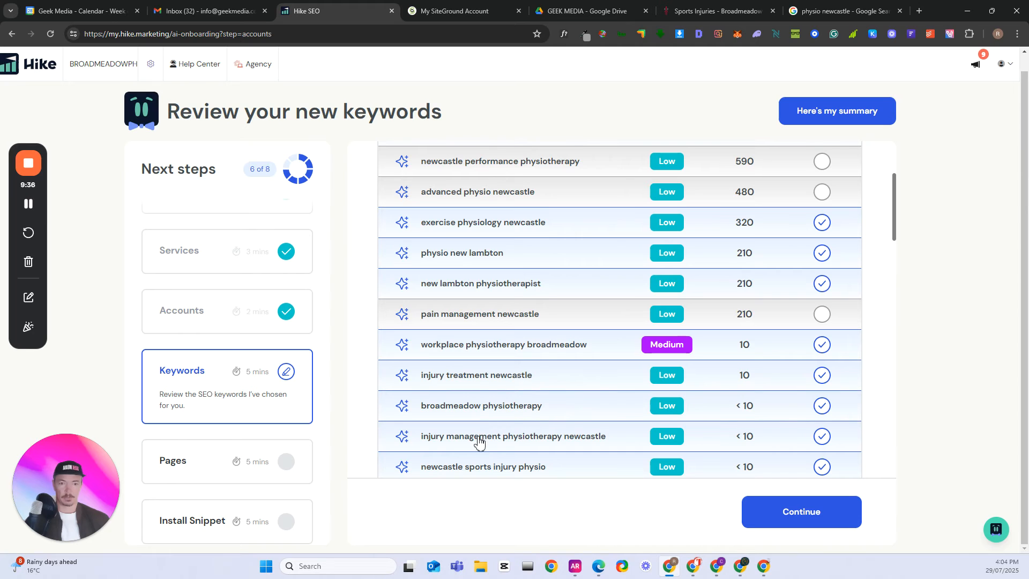
scroll(556, 448, down, 2)
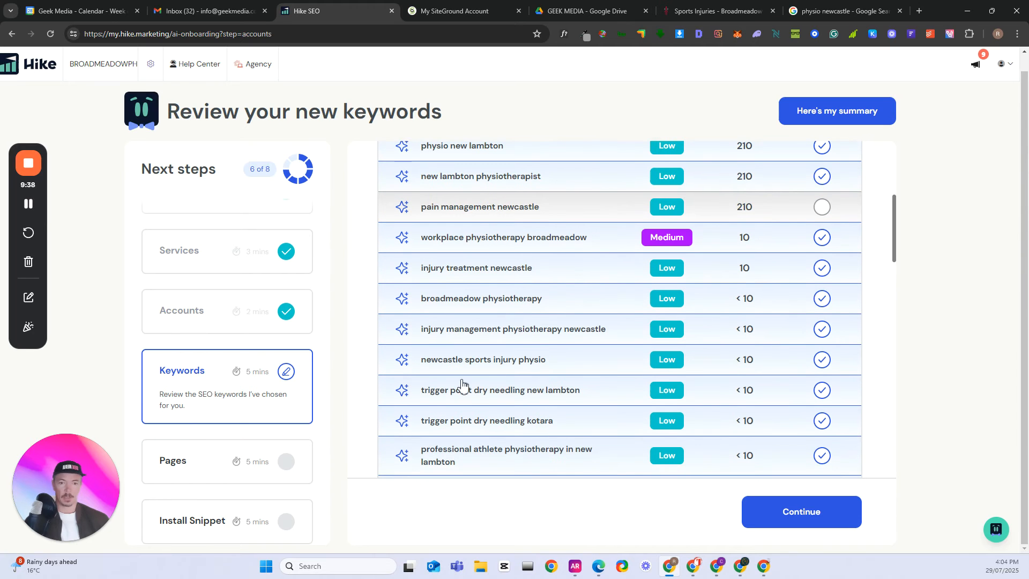
click(821, 391)
scroll(579, 413, down, 1)
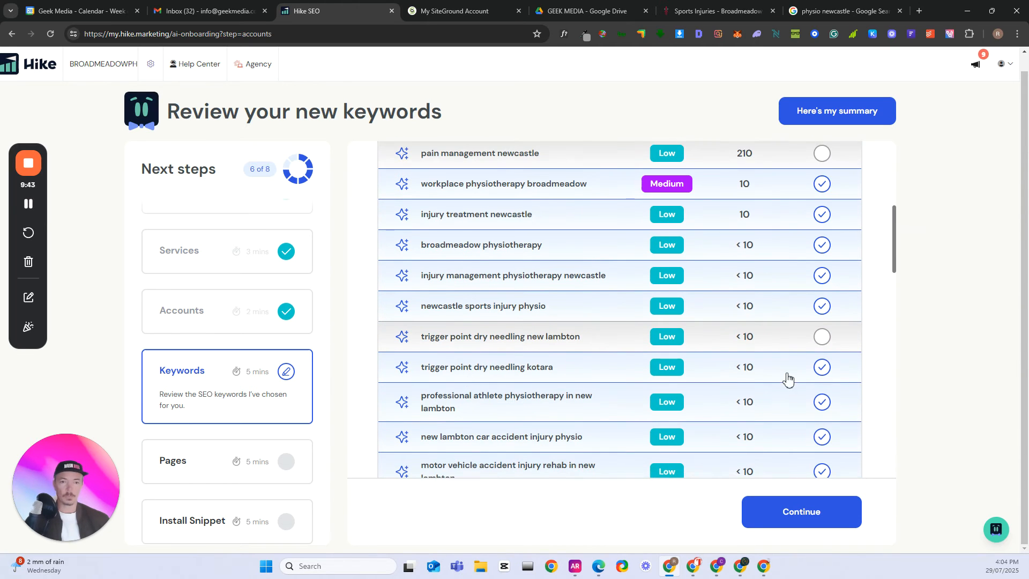
click(819, 370)
scroll(620, 395, down, 2)
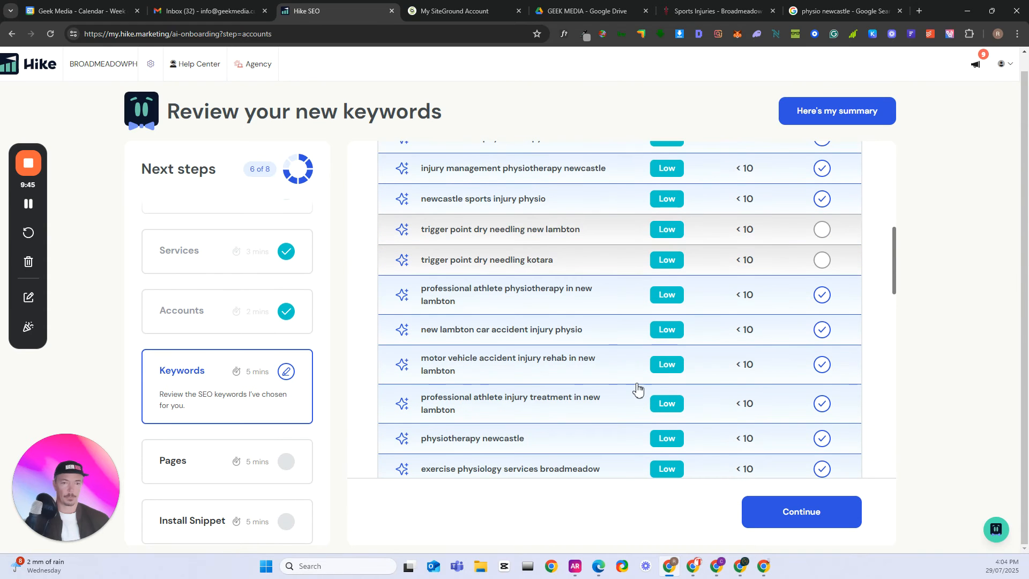
- Deselect the keywords thermoplastic splinting services in kotara and team physiotherapist in new lambton near the end of the list
scroll(637, 390, down, 10)
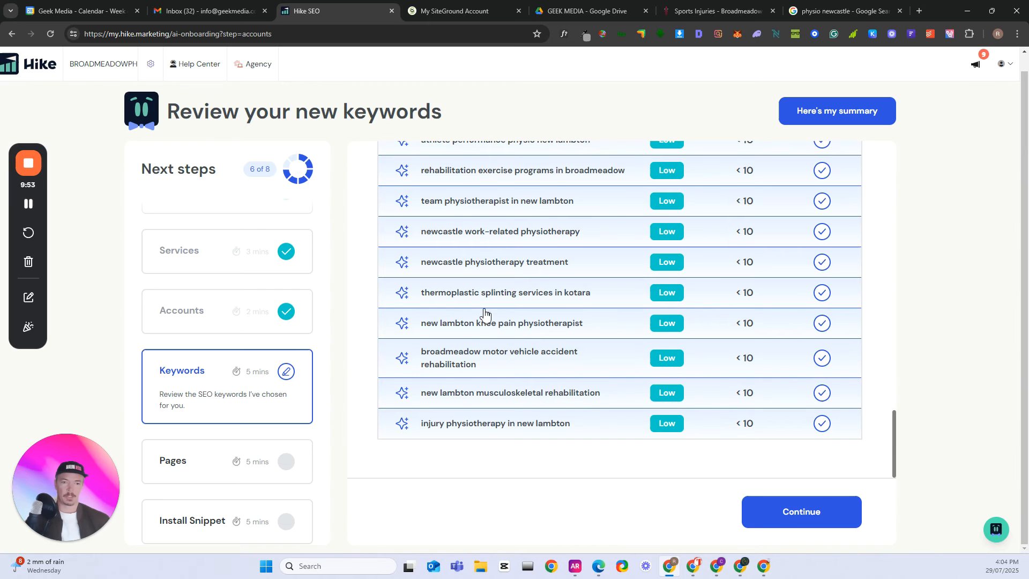
scroll(485, 316, up, 1)
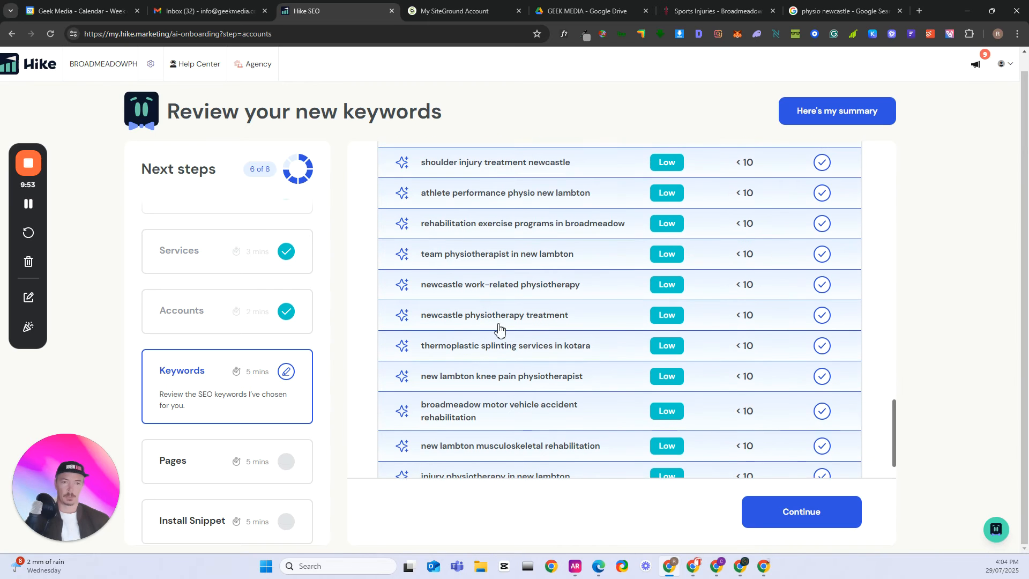
click(821, 347)
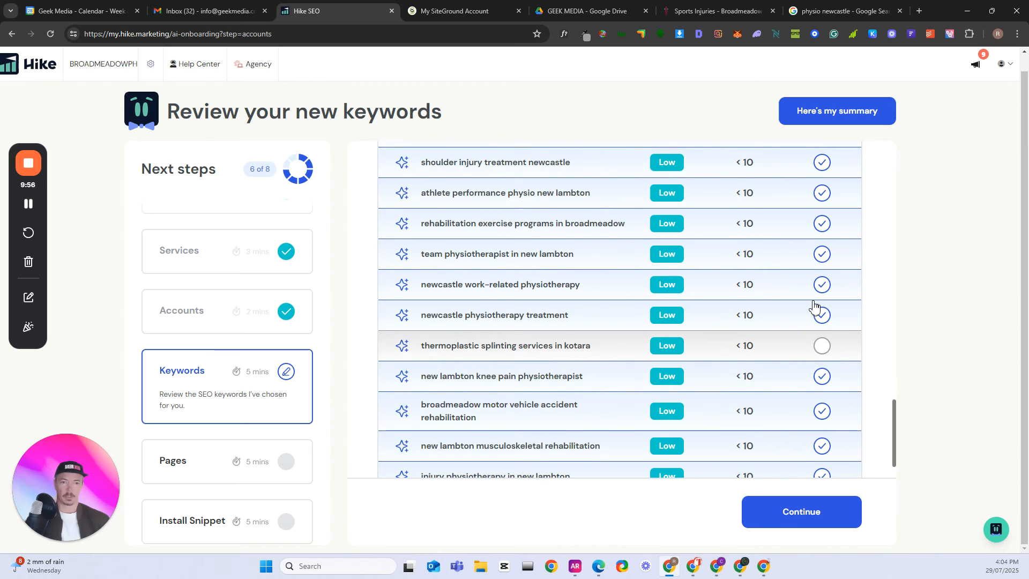
click(824, 260)
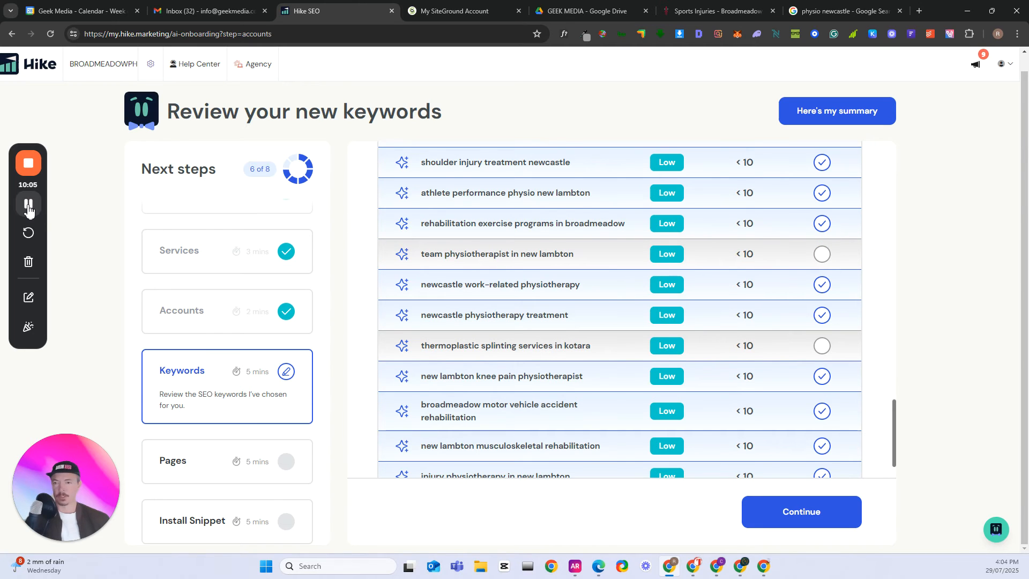
scroll(514, 402, up, 5)
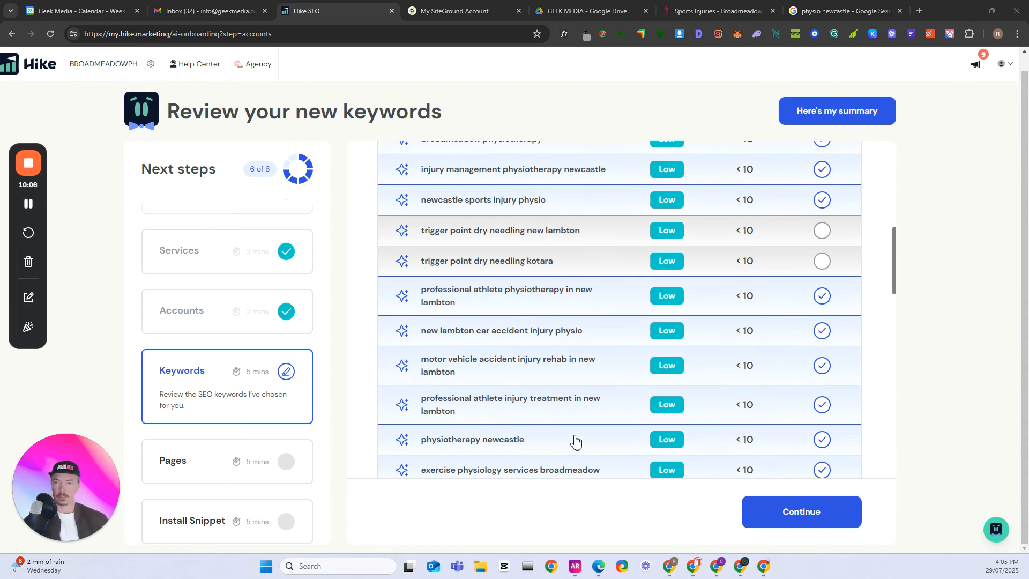
- Submit the feedback "They were competitor business names" for the removed keywords and continue to the website copy review
click(802, 517)
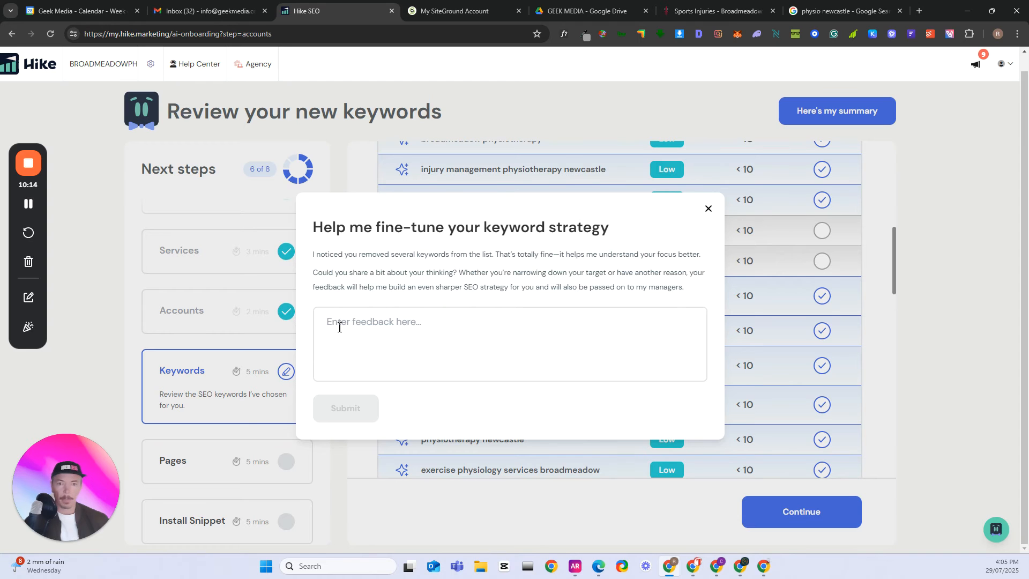
click(384, 328)
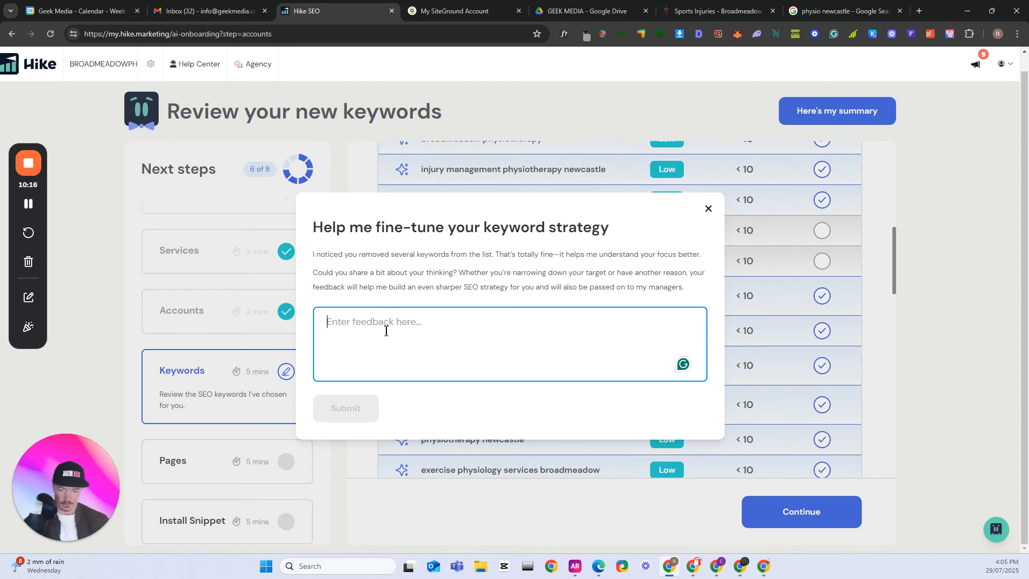
text(They were business names)
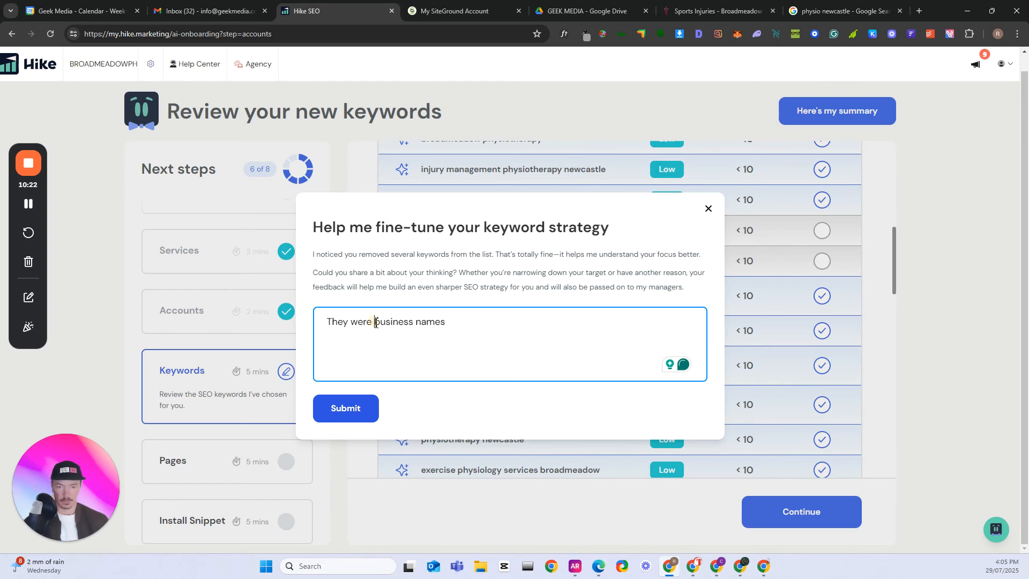
click(375, 322)
text(com)
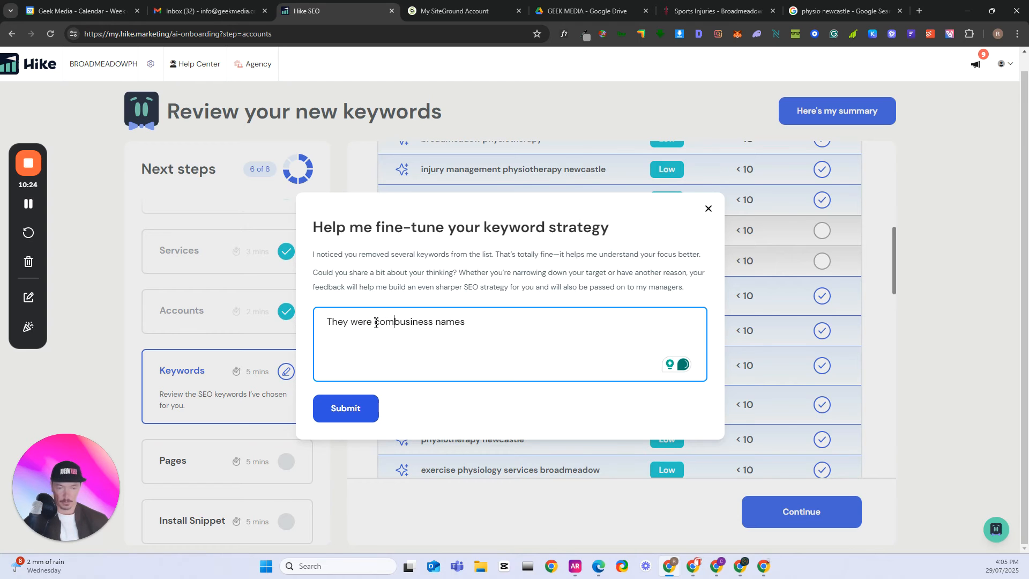
text(pet)
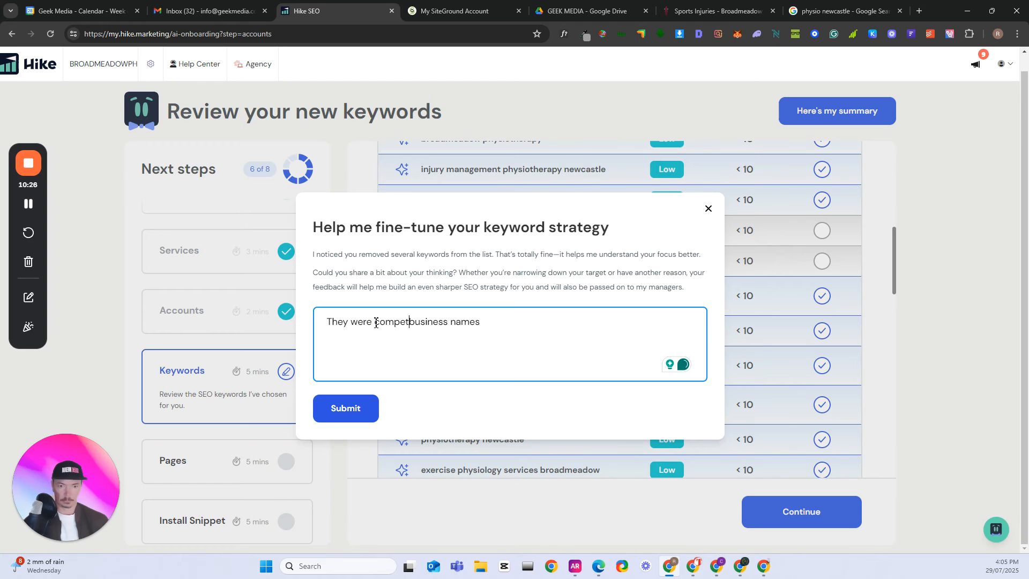
text(itor)
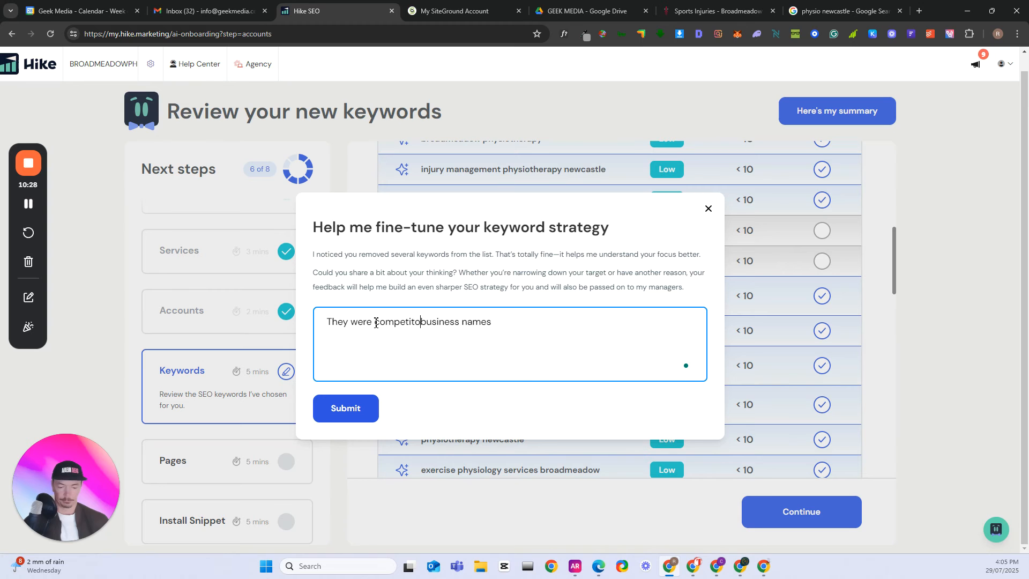
click(345, 408)
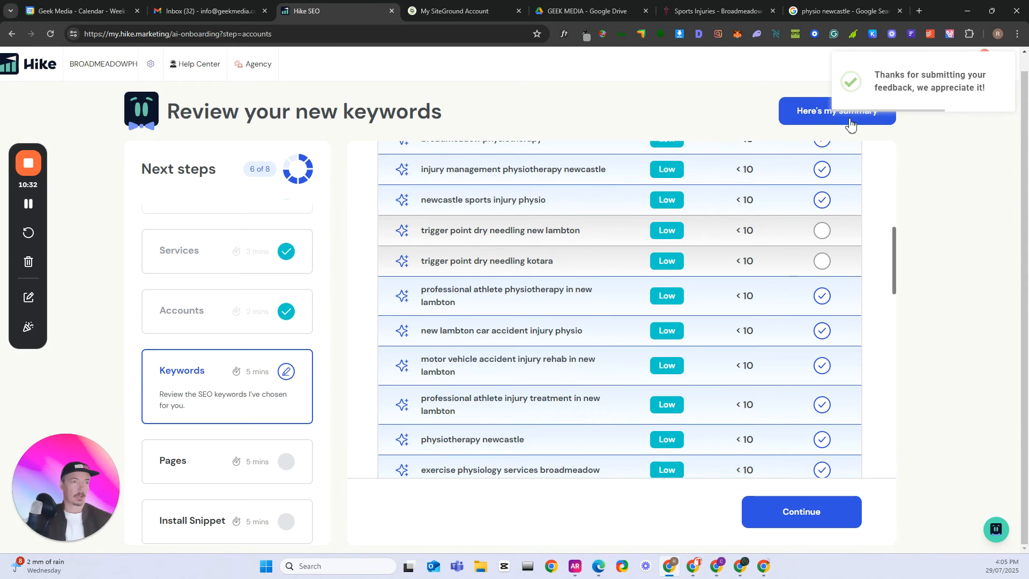
click(852, 119)
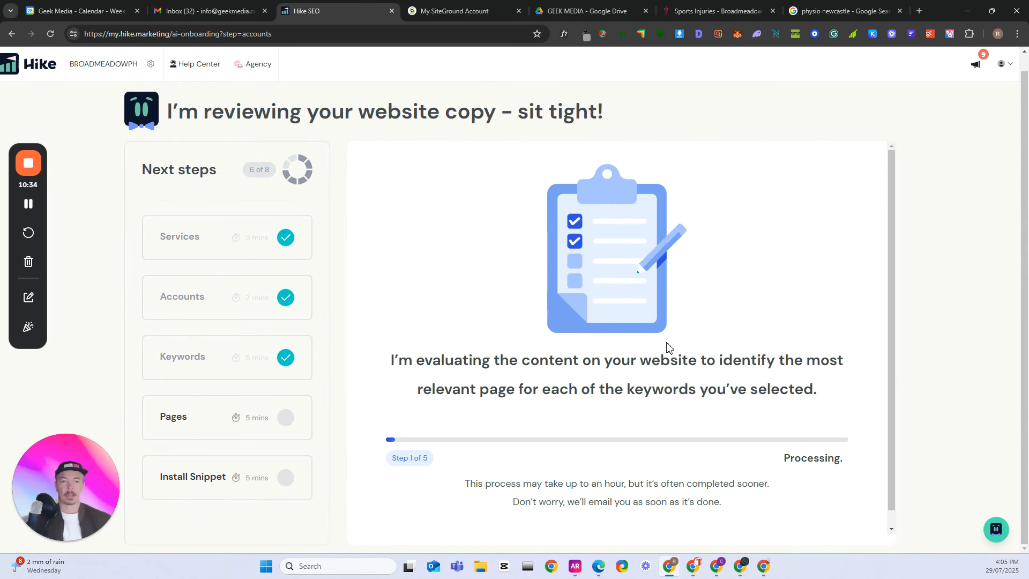
- Review the keywords assigned to each page, continue, and confirm being happy with the new SEO strategy
click(27, 205)
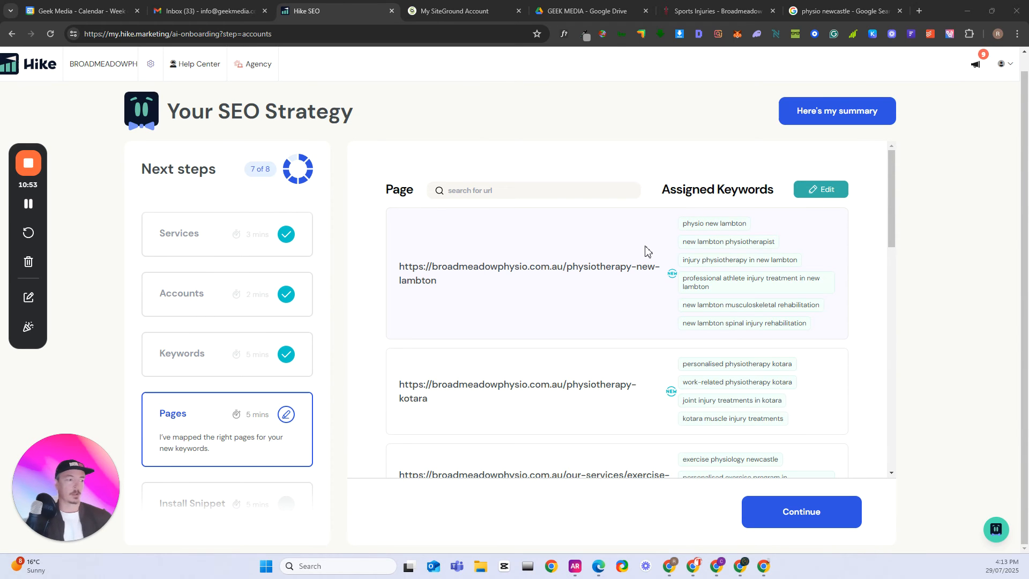
scroll(749, 333, down, 1)
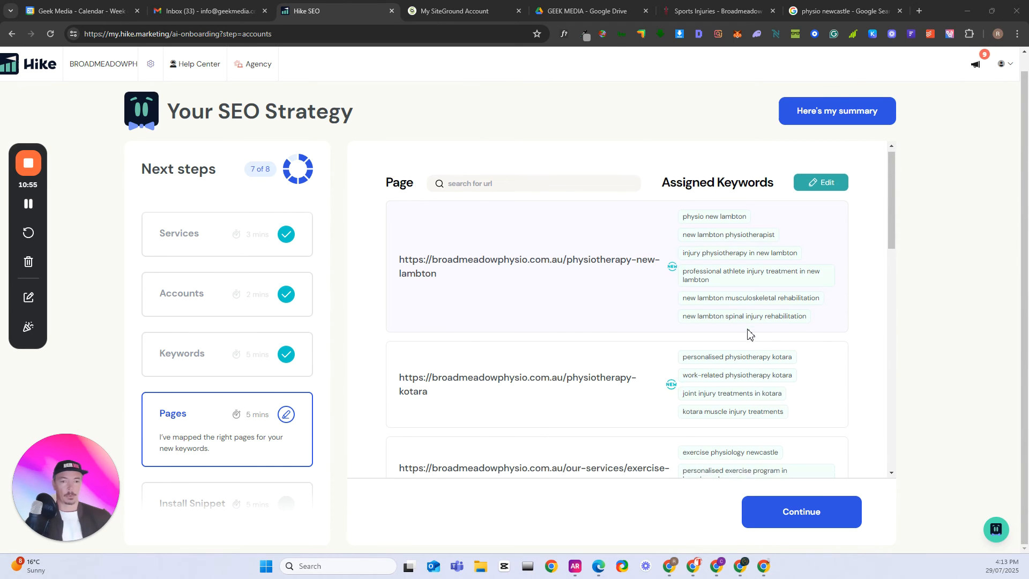
scroll(749, 334, down, 1)
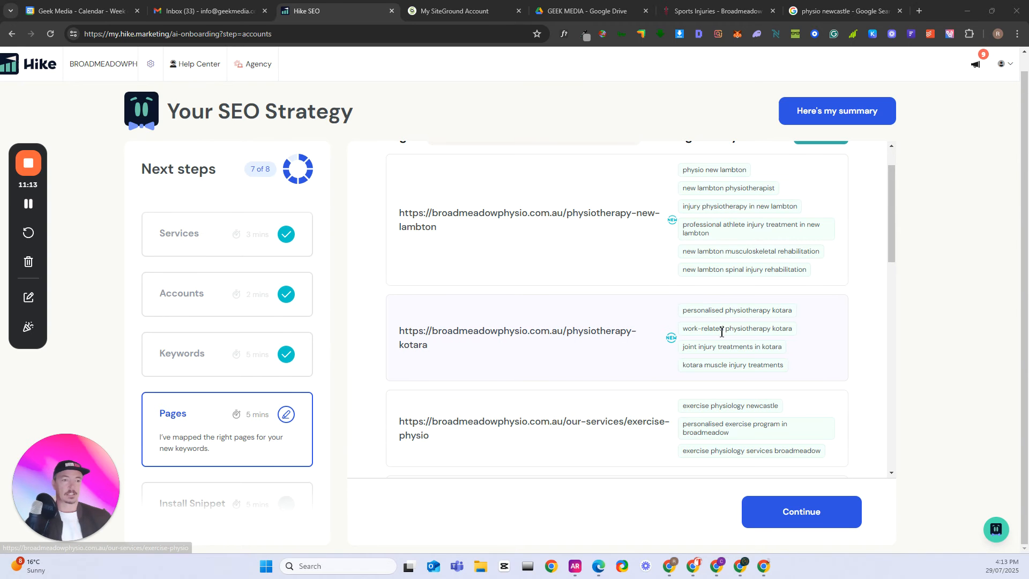
scroll(715, 402, down, 5)
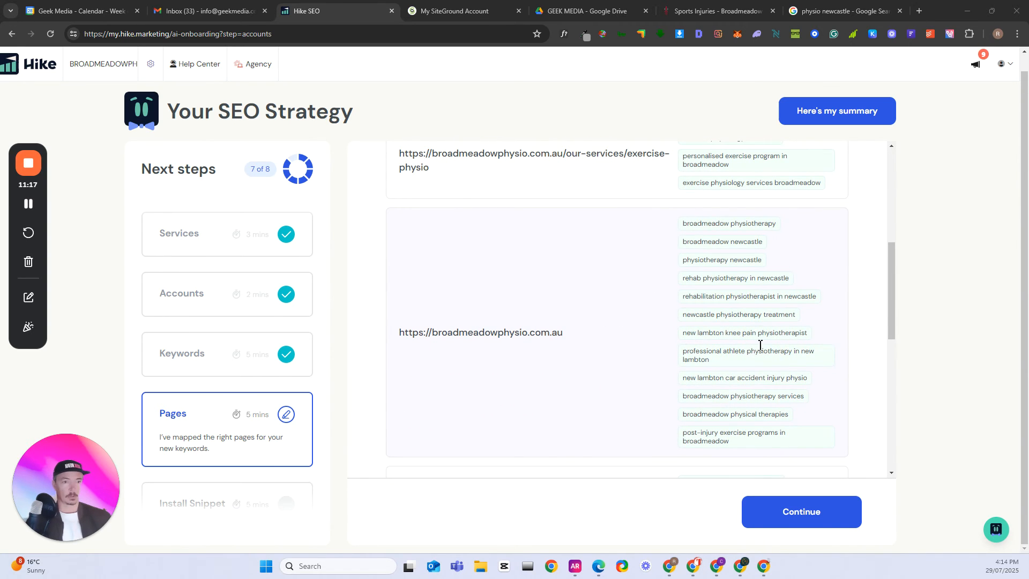
scroll(661, 353, down, 4)
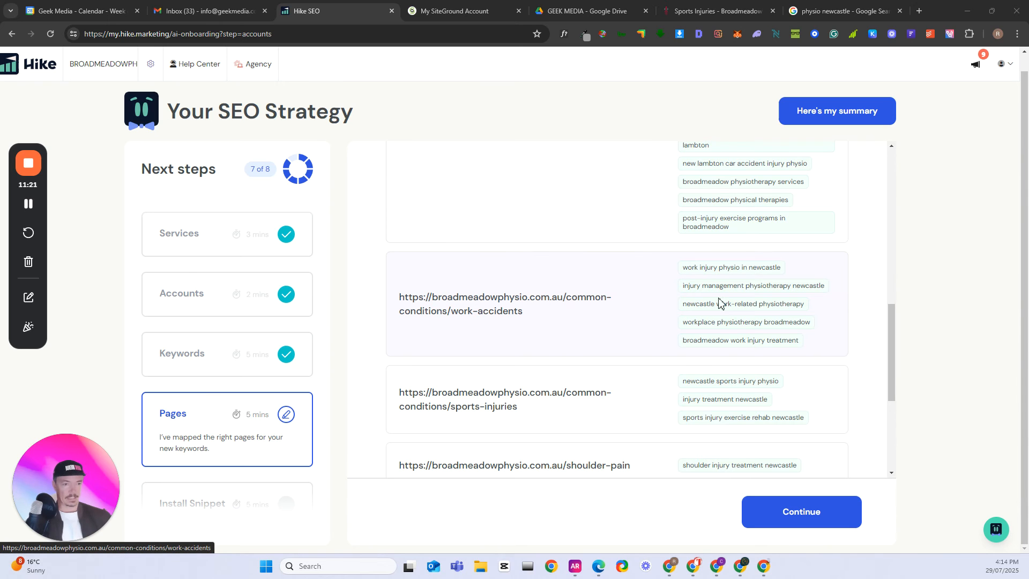
scroll(655, 308, down, 3)
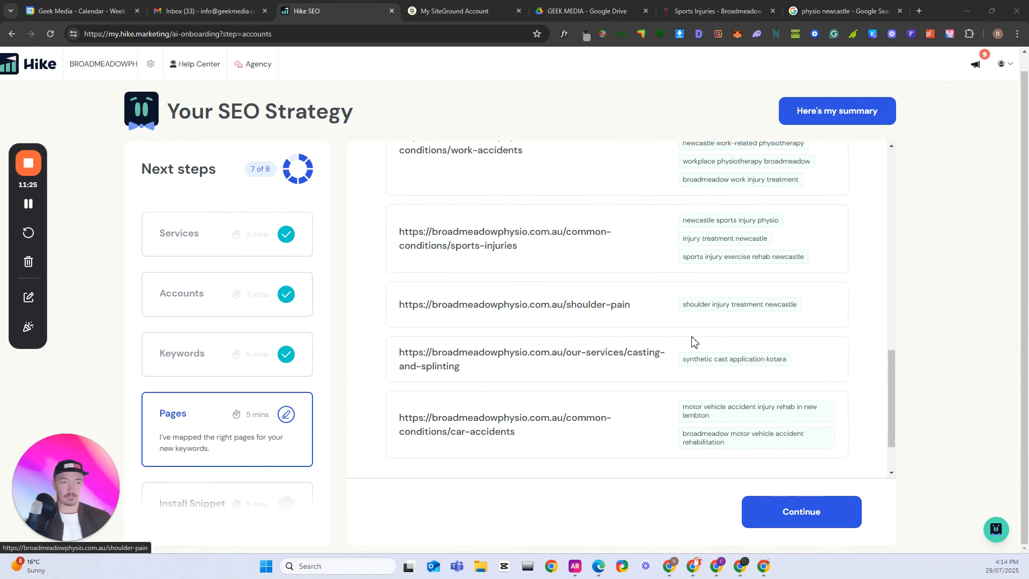
click(797, 511)
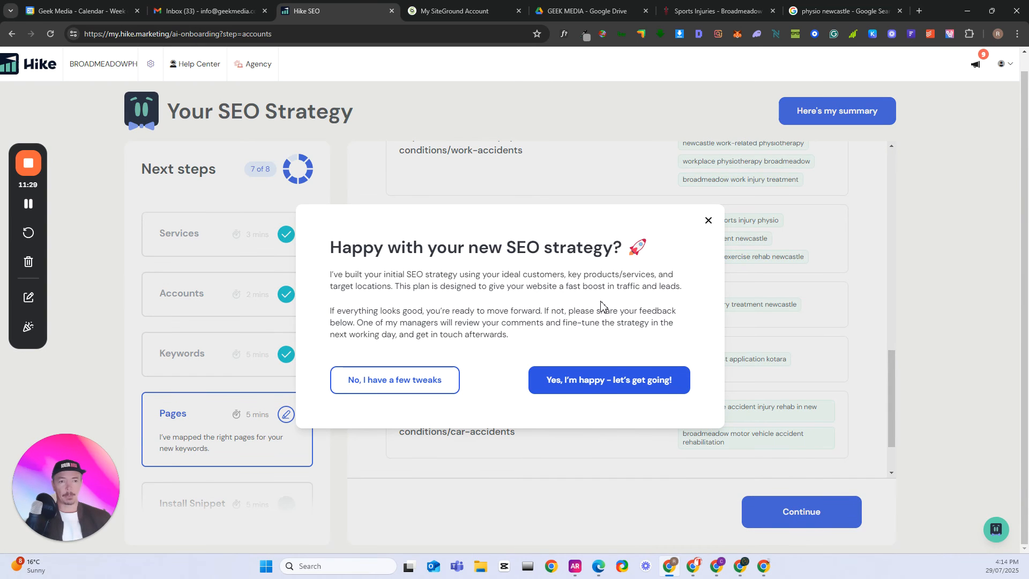
click(595, 384)
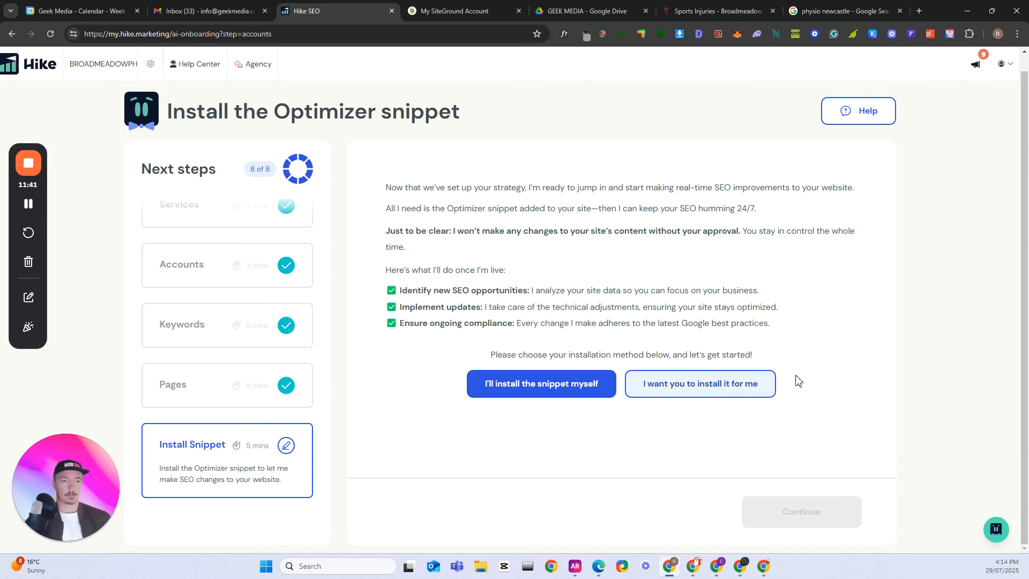
- Choose to install the Optimizer snippet yourself and copy the JavaScript snippet from the Wordpress instructions
click(544, 389)
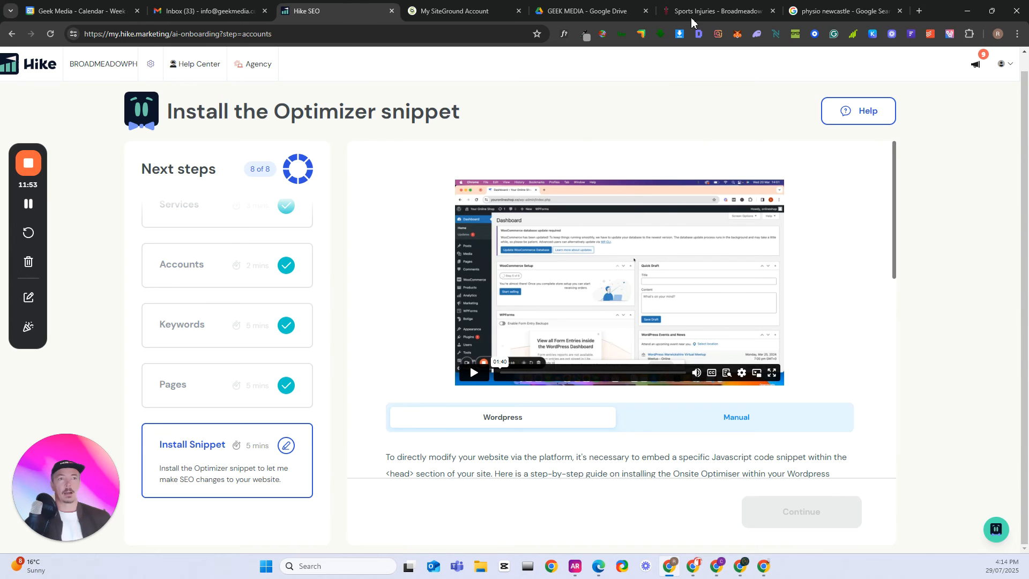
click(29, 204)
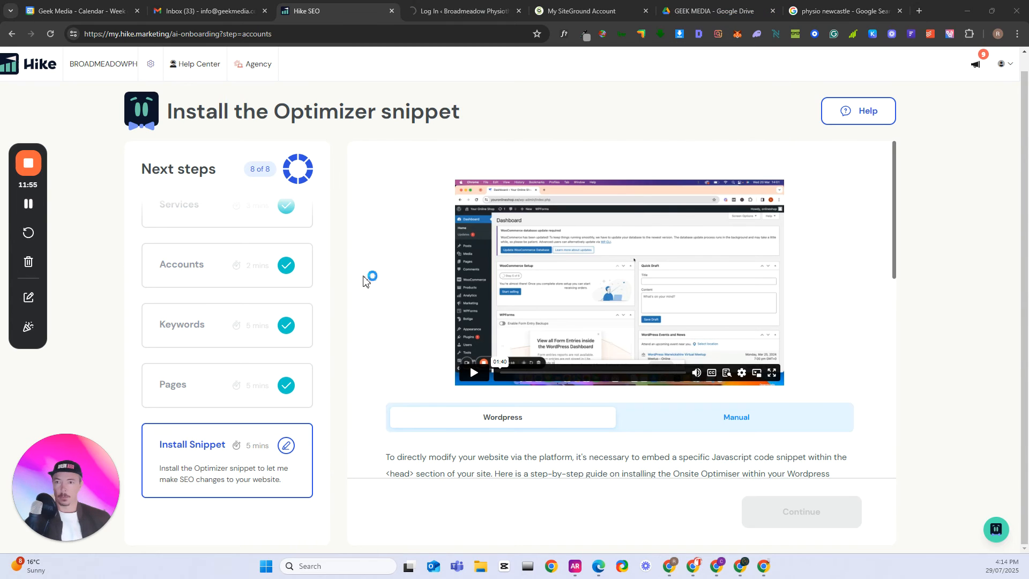
scroll(409, 289, down, 2)
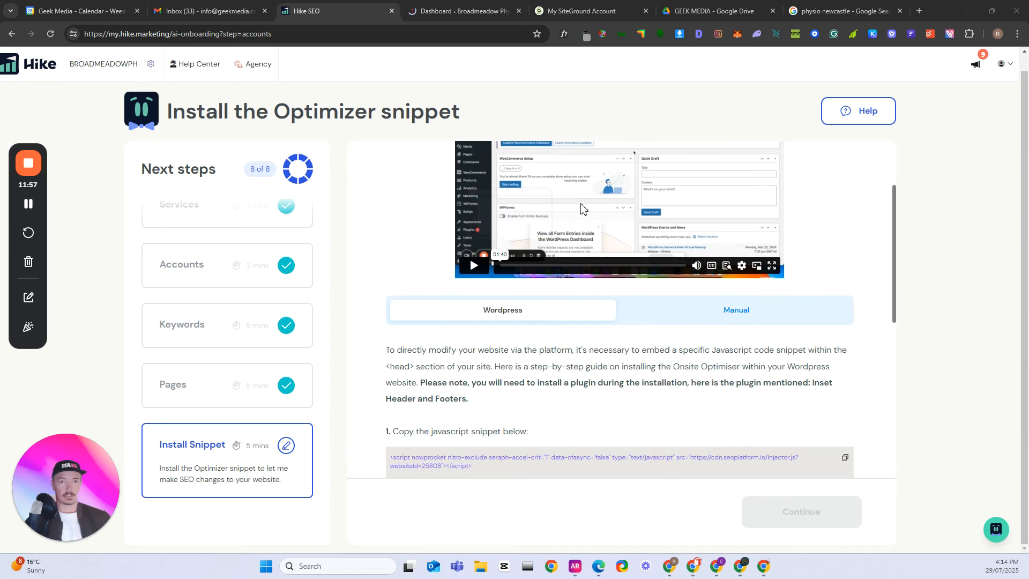
scroll(647, 281, up, 2)
scroll(627, 321, down, 4)
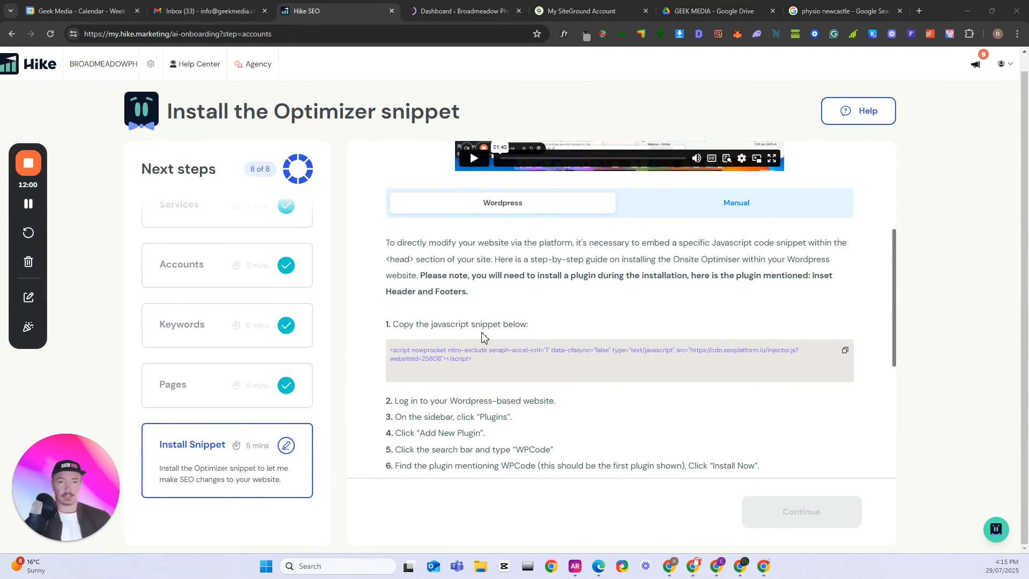
click(845, 353)
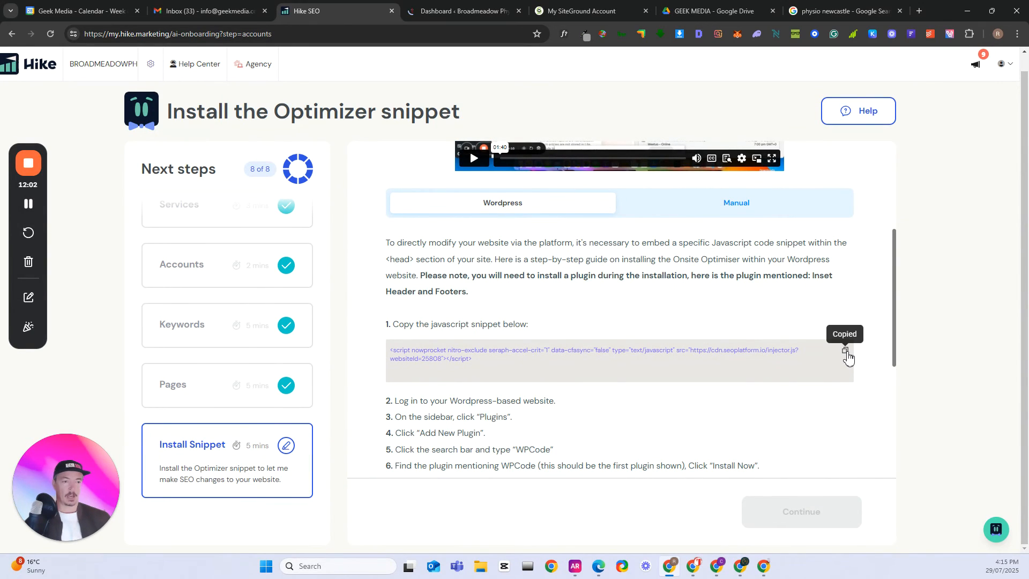
- Switch to the site's WordPress dashboard and open the Header & Footer page of Code Snippets
scroll(675, 343, down, 1)
scroll(675, 343, down, 2)
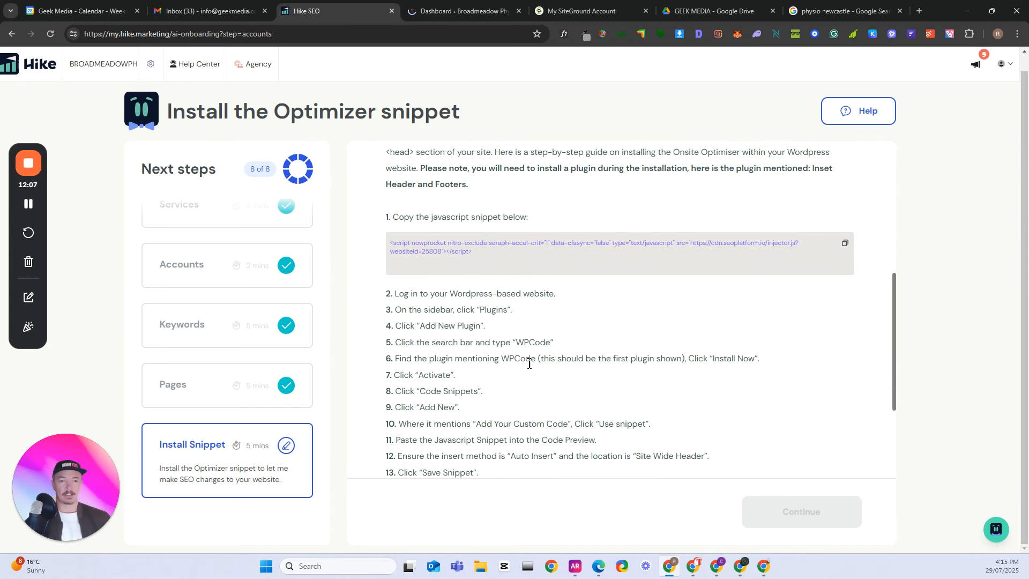
click(463, 16)
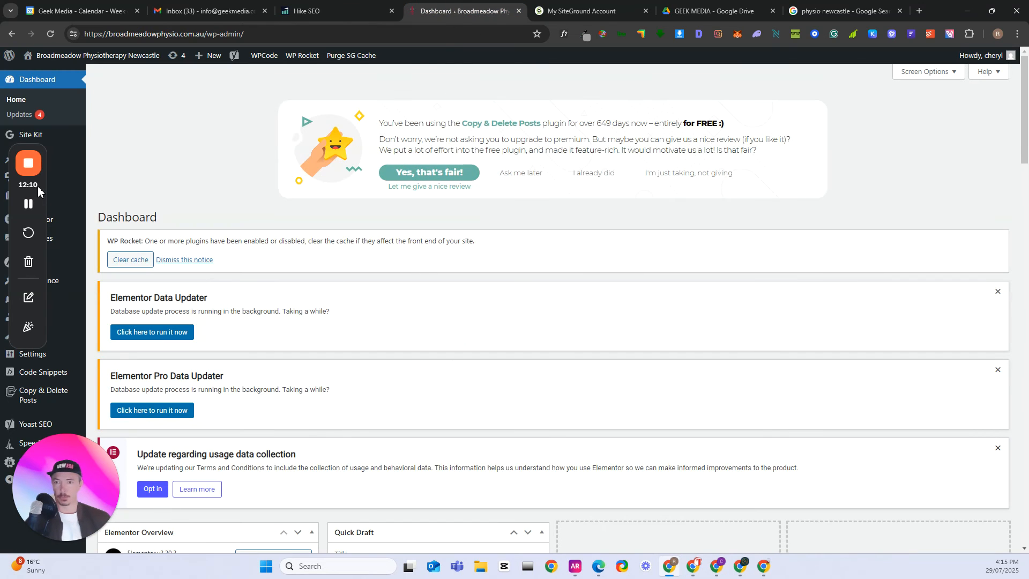
mouse_move(38, 186)
mouse_down()
mouse_move(613, 222)
mouse_move(596, 208)
mouse_up()
drag(42, 287, 911, 397)
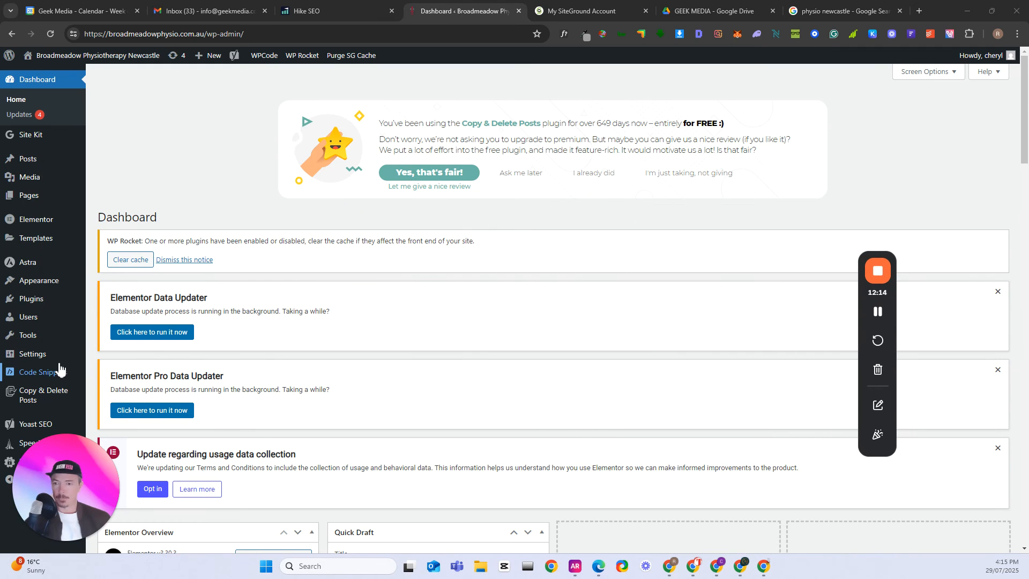
mouse_move(60, 369)
scroll(61, 370, down, 1)
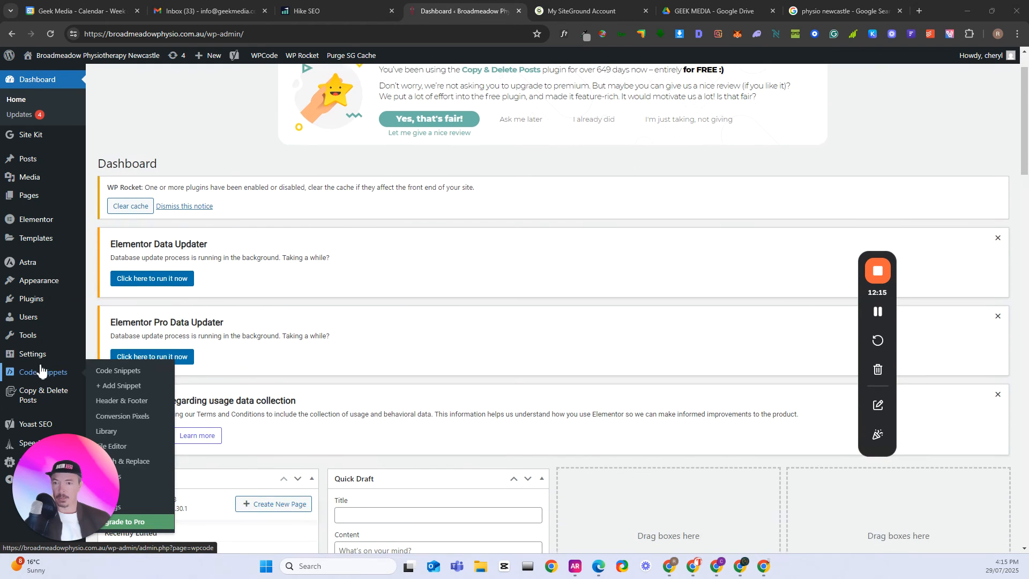
click(139, 402)
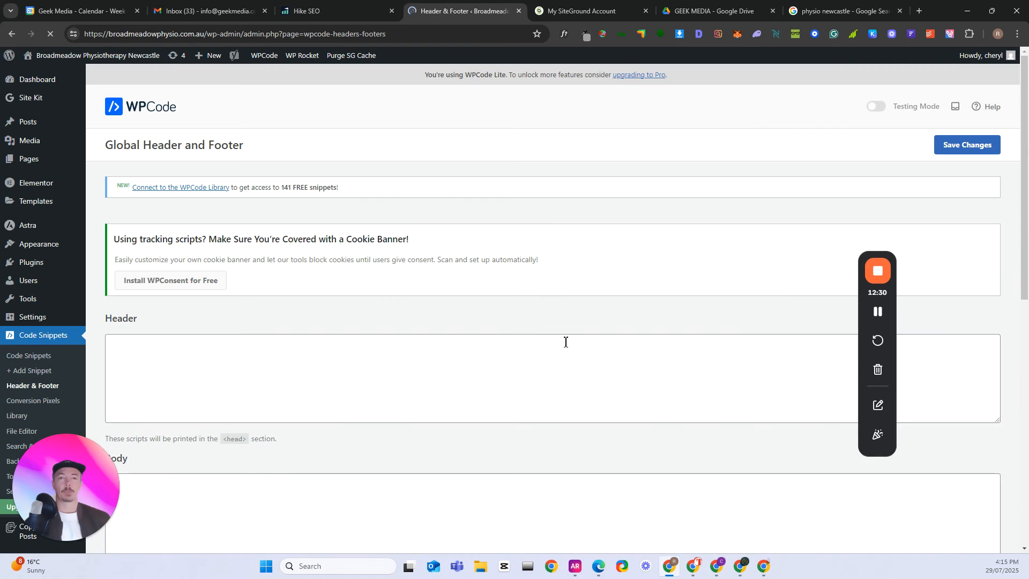
- Paste the copied Optimizer script into the Header code area of the Global Header and Footer page
scroll(481, 350, down, 1)
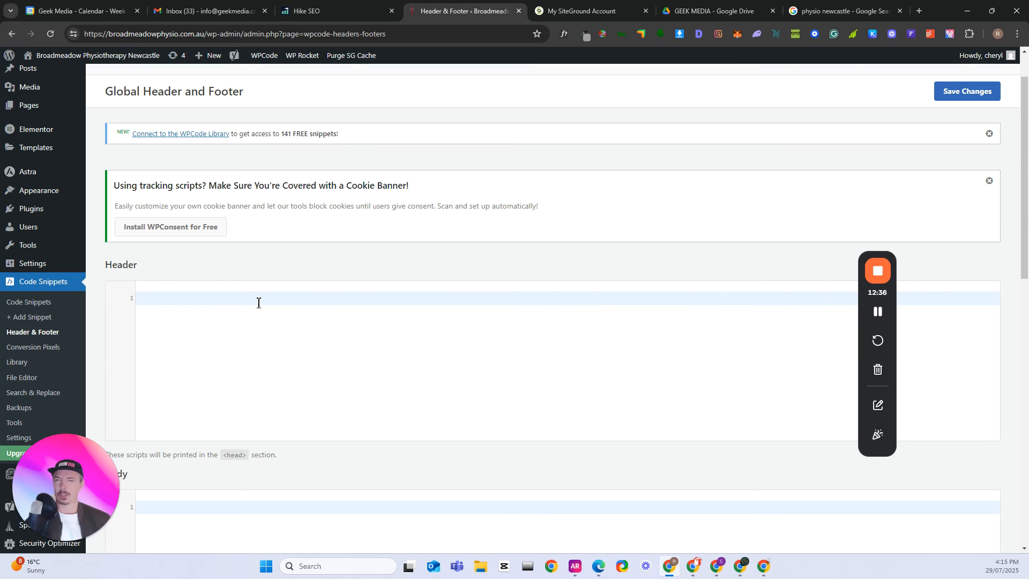
key(Return)
key(BackSpace)
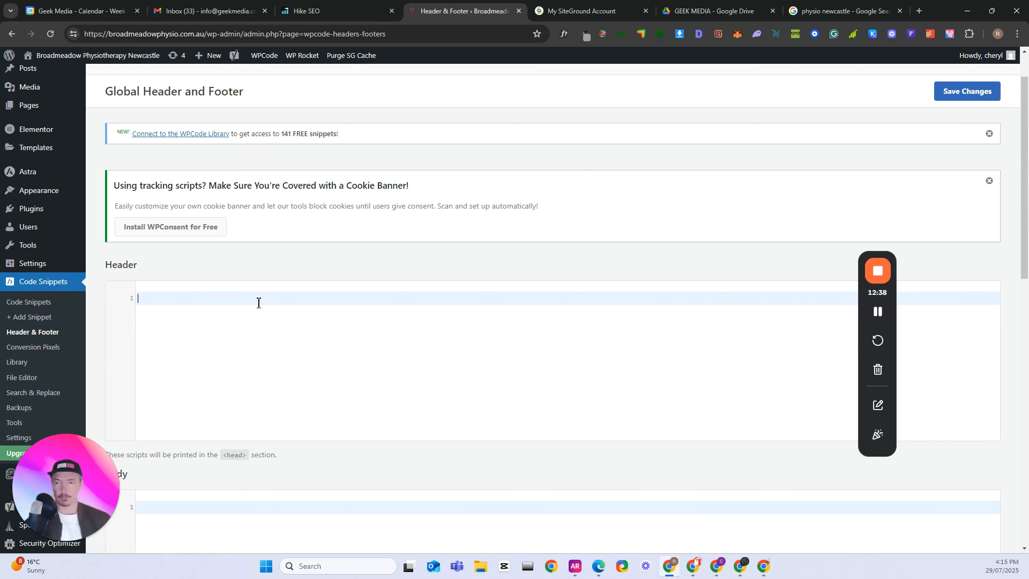
key(ctrl+v)
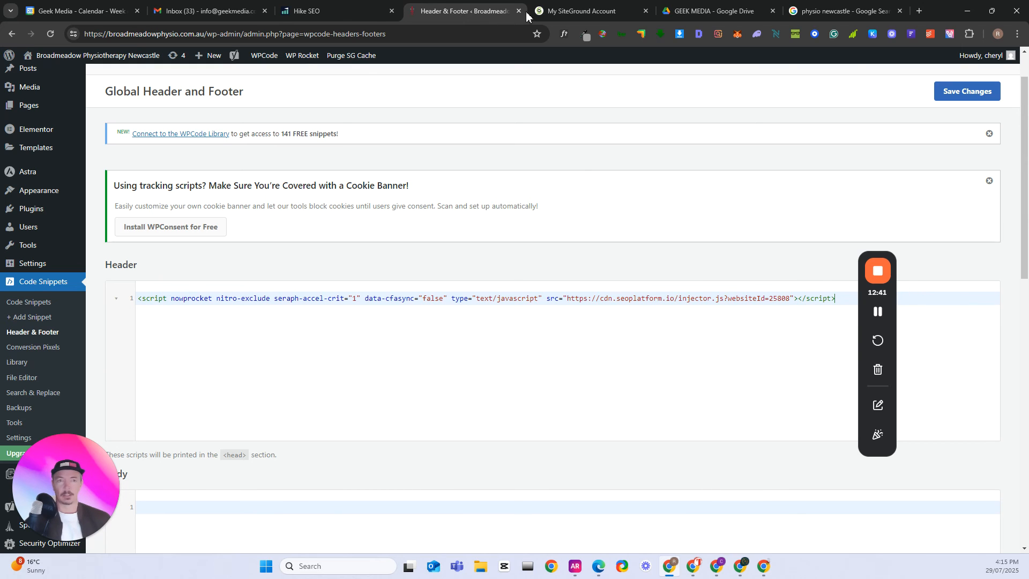
- Check the remaining installation instructions in Hike, then return to WPCode and save the global header changes
click(337, 11)
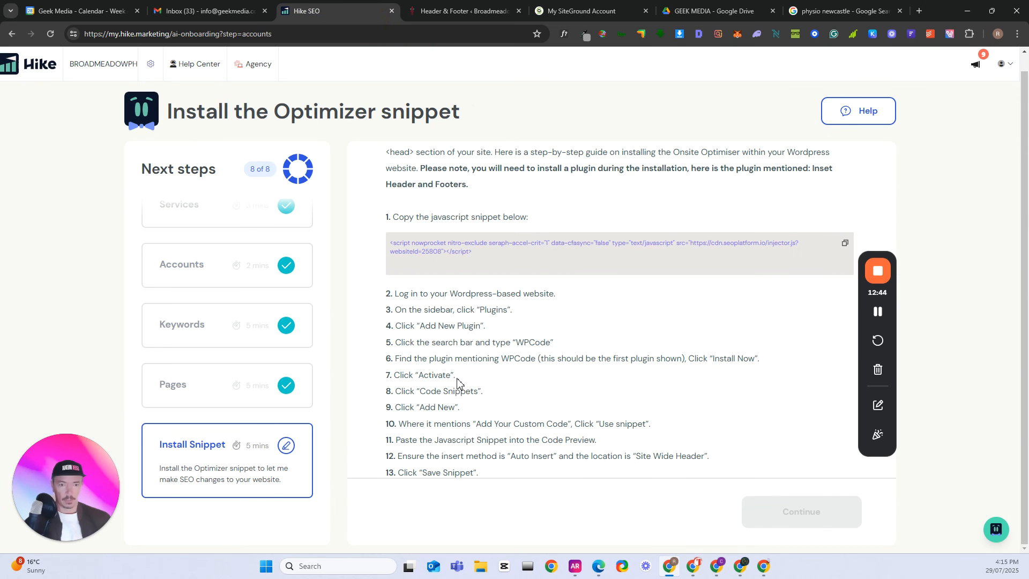
scroll(458, 386, down, 1)
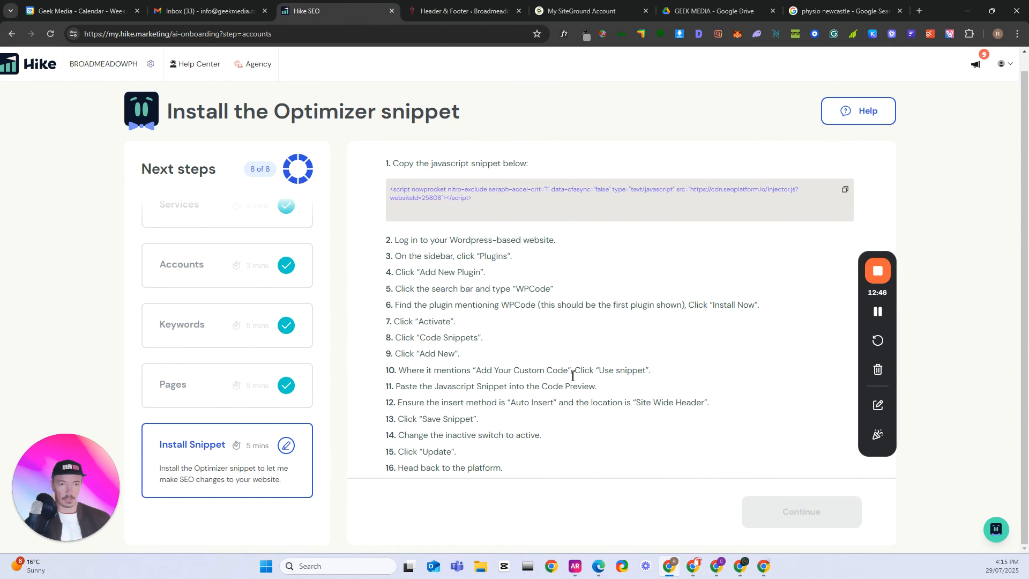
scroll(603, 375, down, 1)
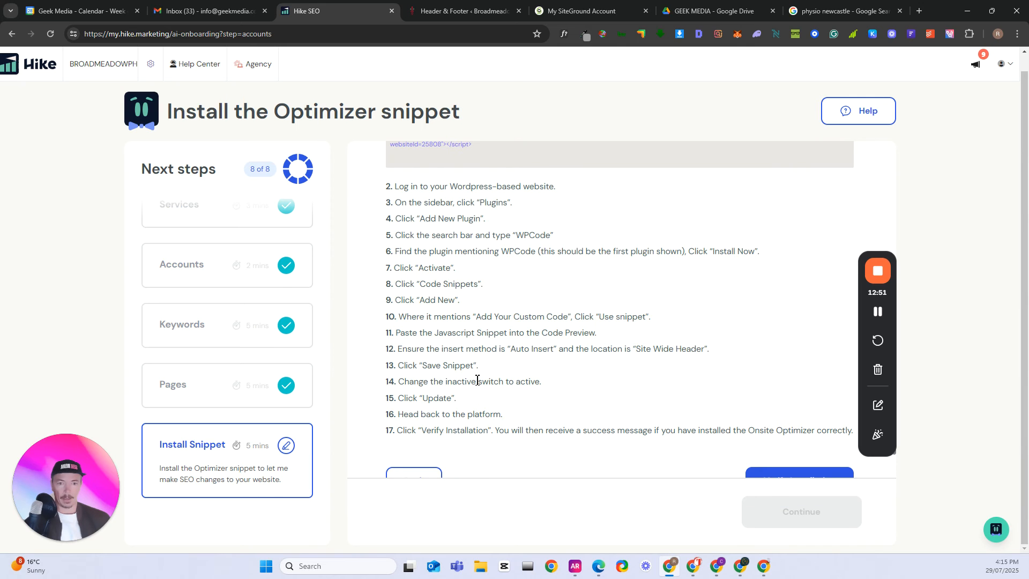
scroll(476, 374, down, 1)
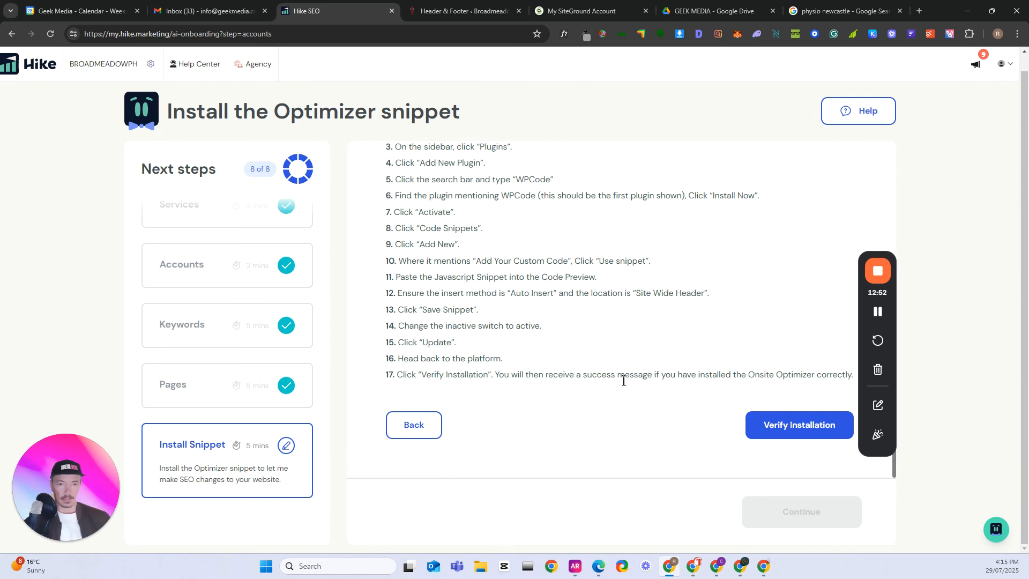
scroll(482, 214, up, 2)
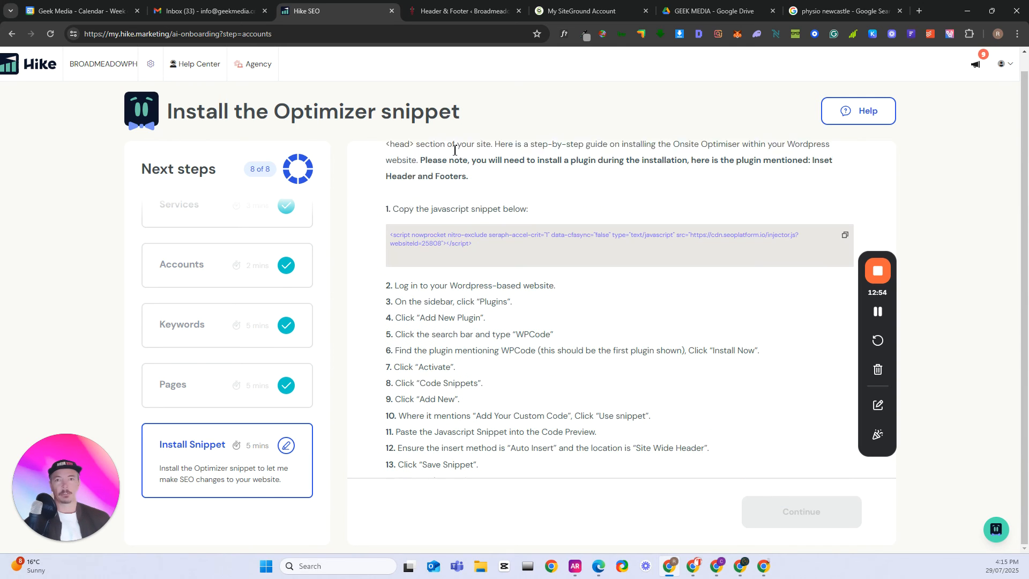
click(452, 11)
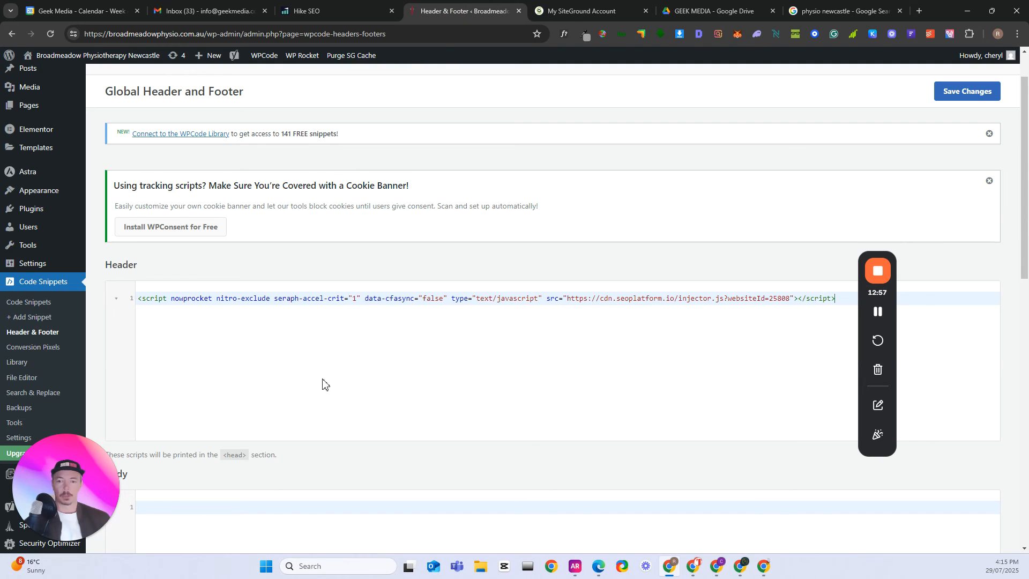
click(967, 92)
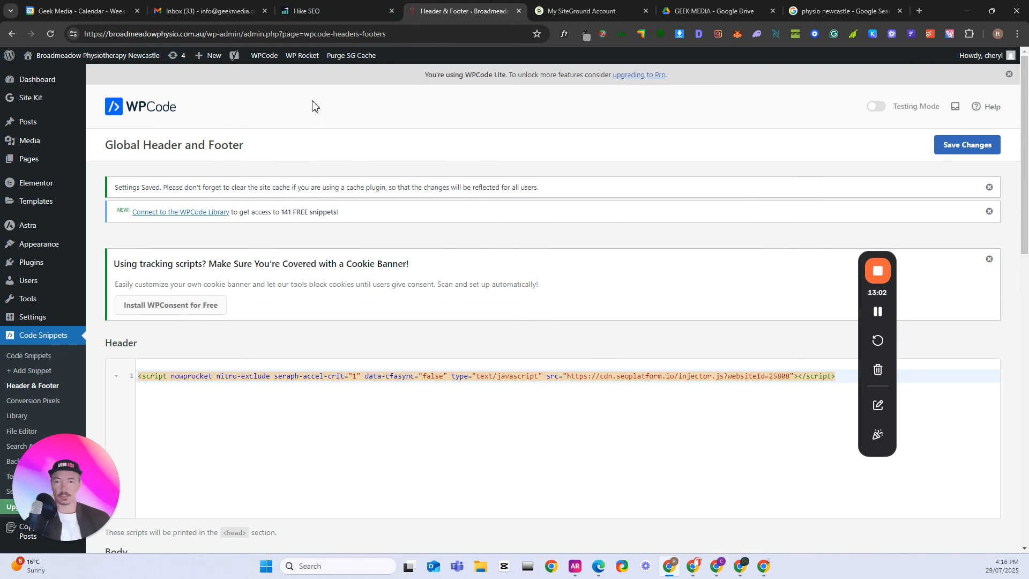
- Switch back to Hike and verify the Optimizer snippet installation at the end of the instructions
click(308, 12)
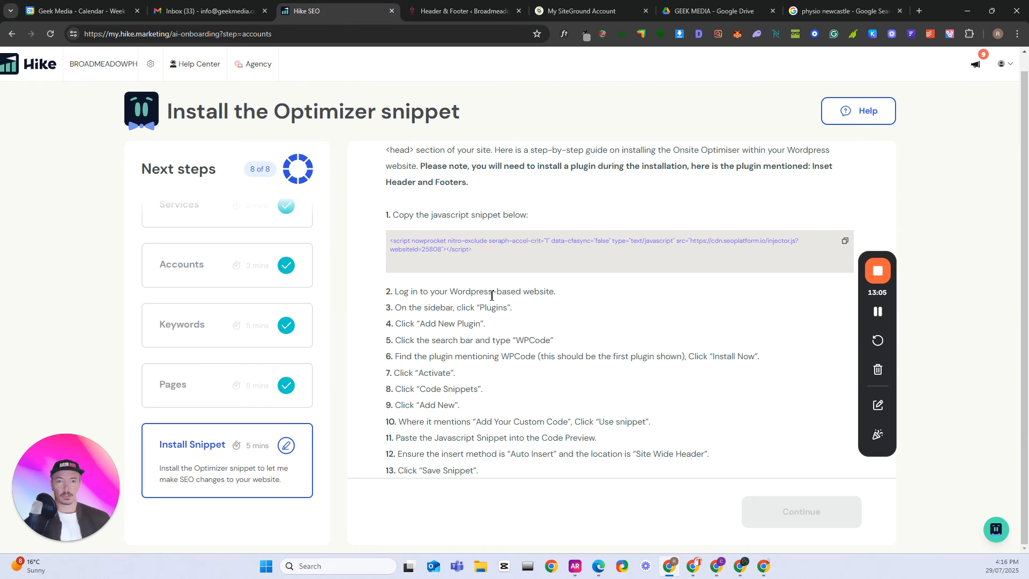
scroll(620, 315, down, 1)
scroll(721, 333, down, 2)
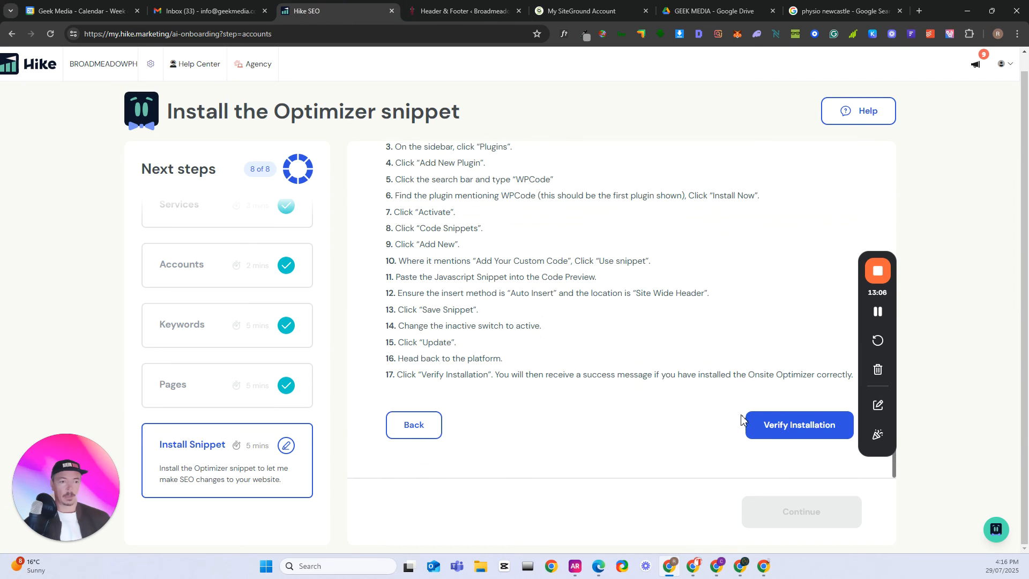
click(791, 436)
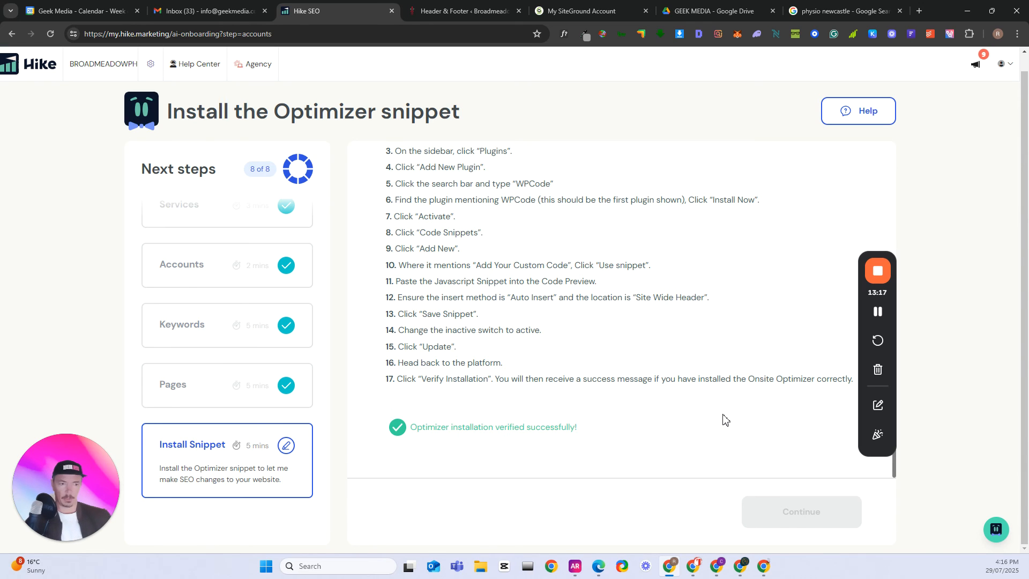
drag(424, 432, 567, 427)
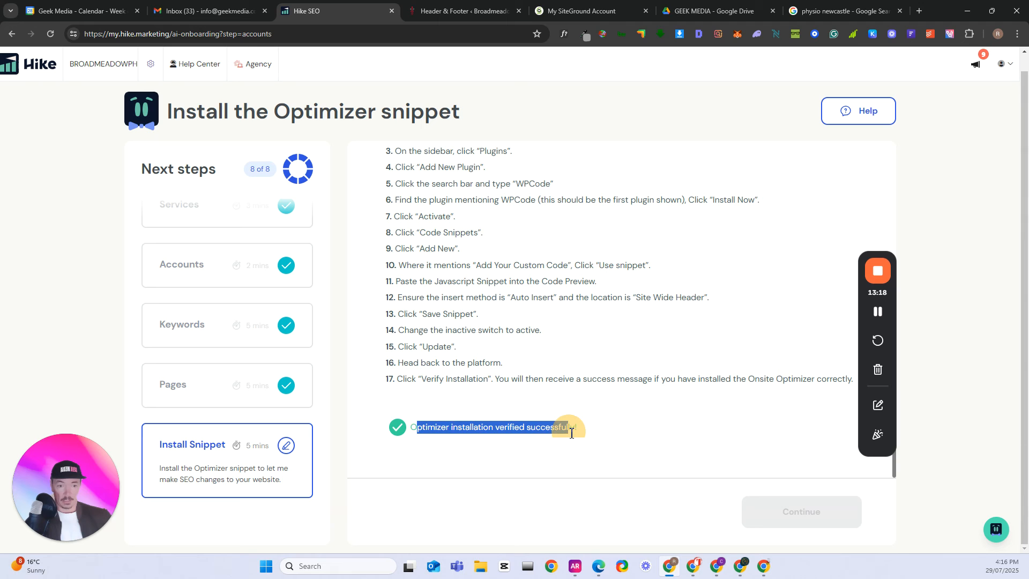
click(601, 428)
scroll(610, 426, up, 8)
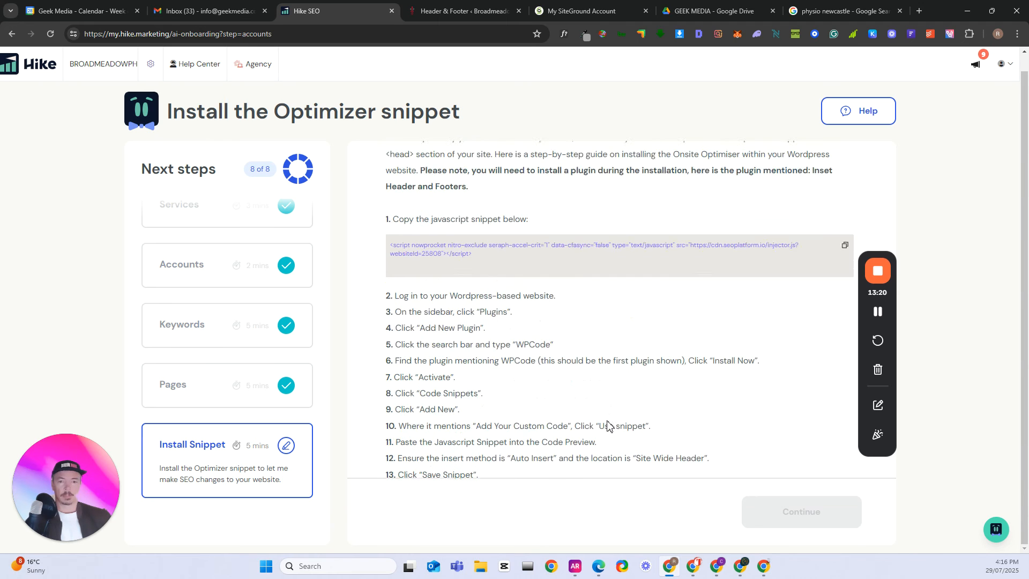
scroll(627, 423, down, 8)
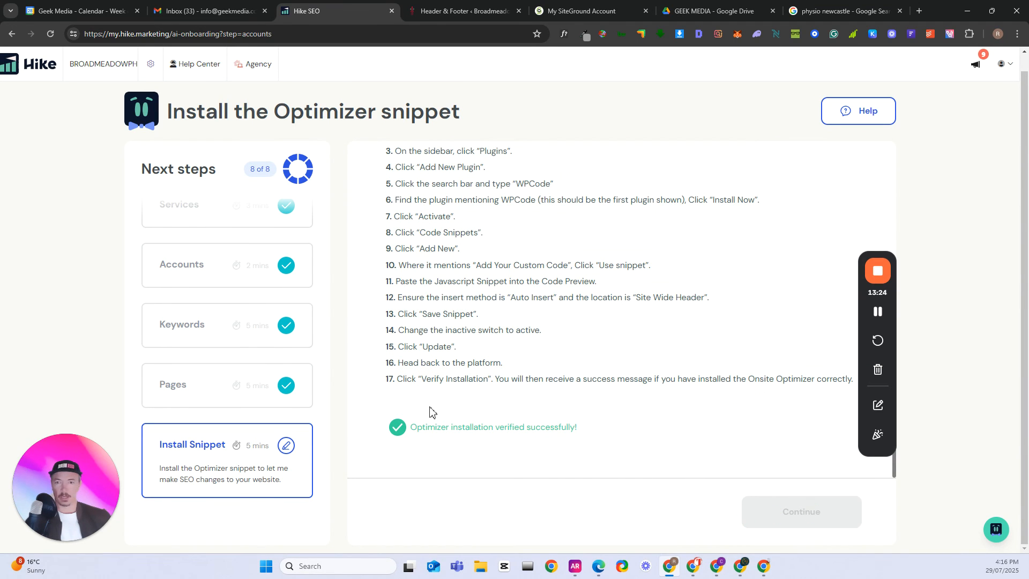
click(878, 315)
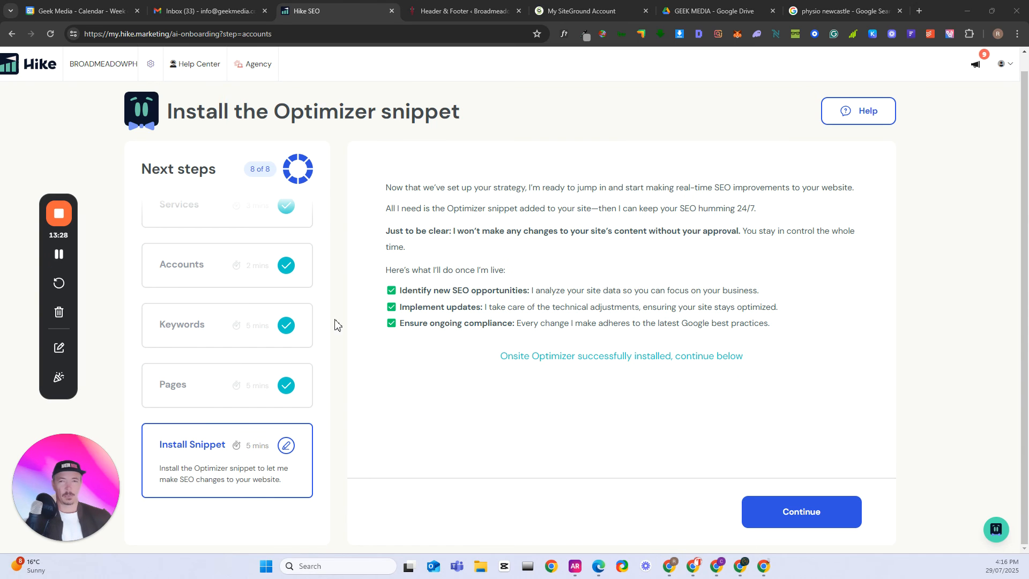
- Finish the onboarding from the snippet page and review the keyword positions in the dashboard's Keyword Rankings table
click(809, 519)
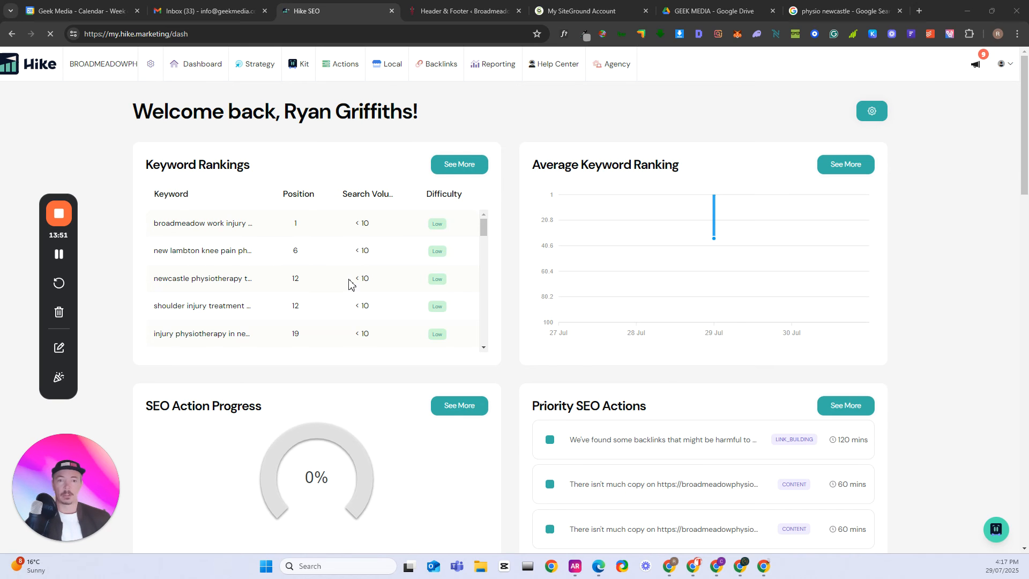
scroll(236, 270, down, 3)
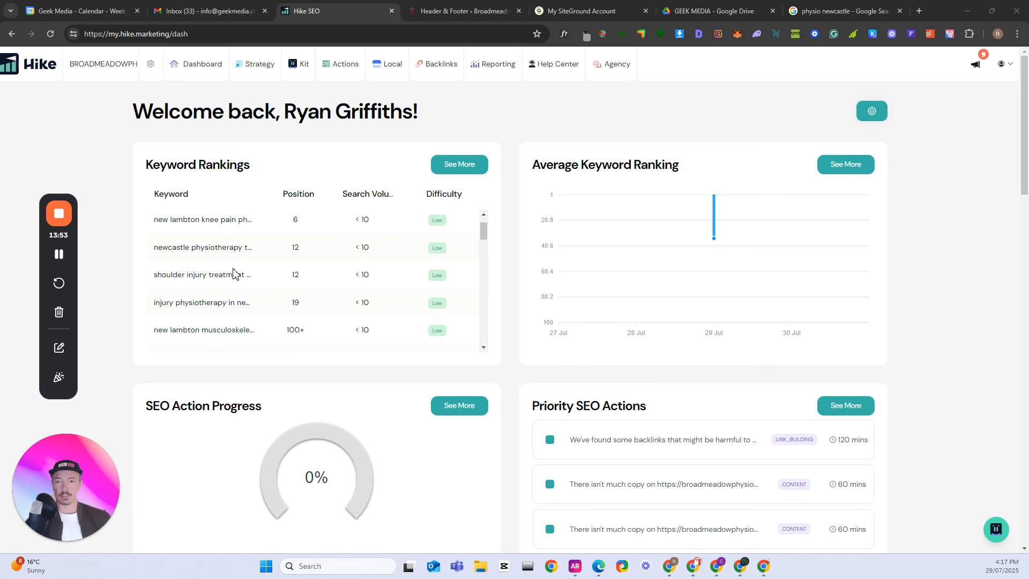
scroll(250, 283, up, 3)
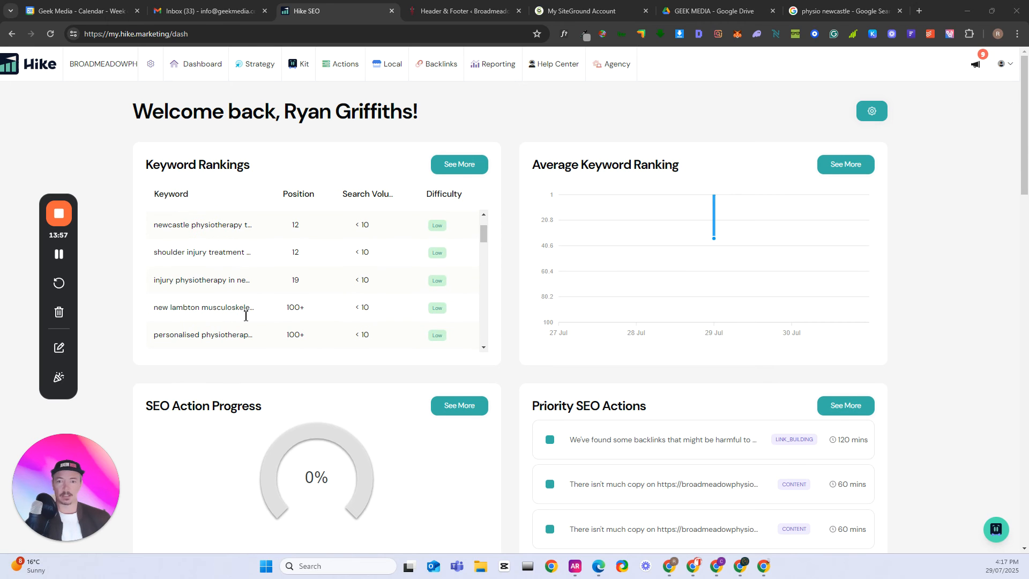
double_click(220, 307)
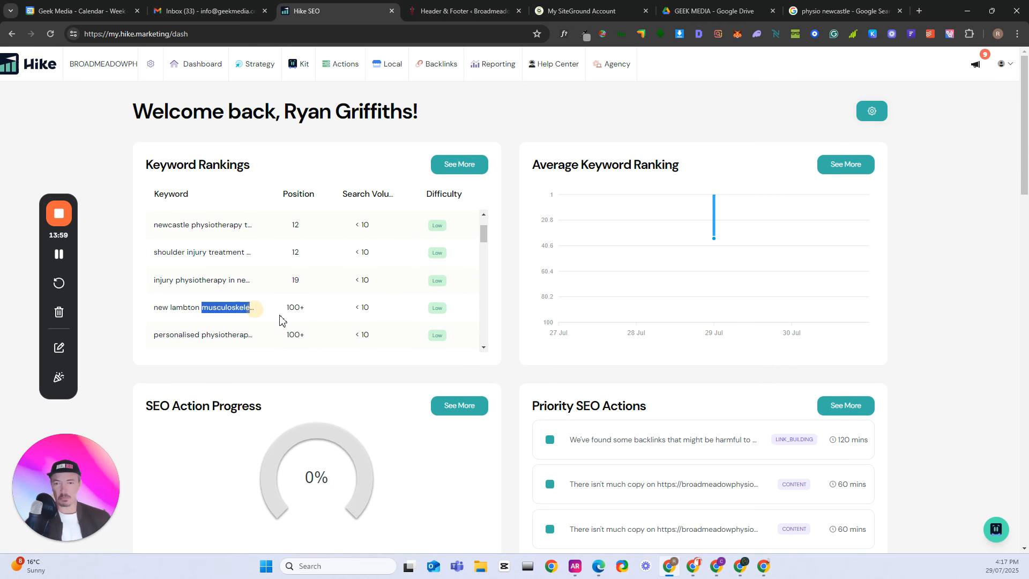
click(247, 320)
scroll(324, 301, up, 2)
scroll(332, 301, down, 4)
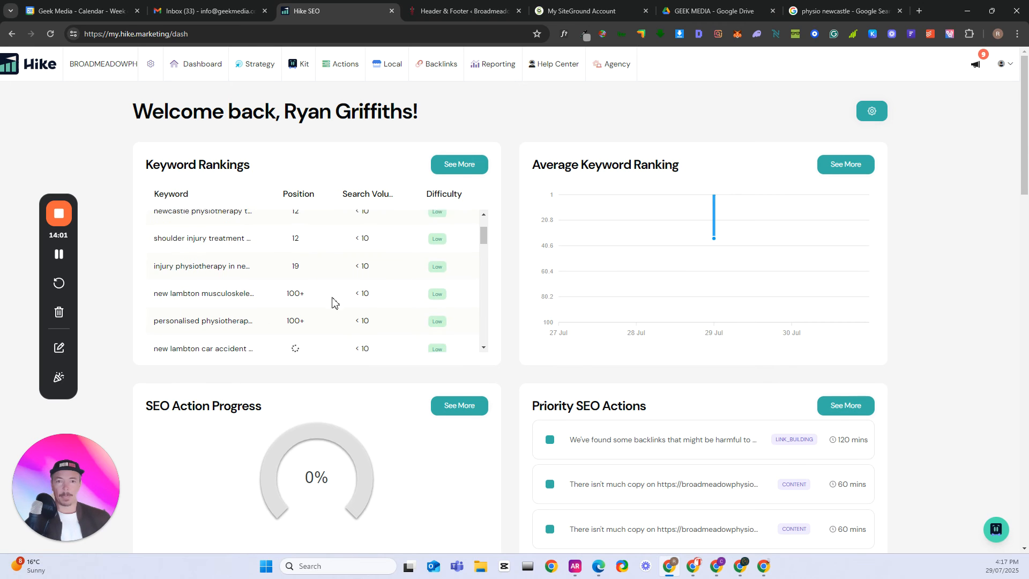
click(358, 226)
scroll(364, 261, up, 4)
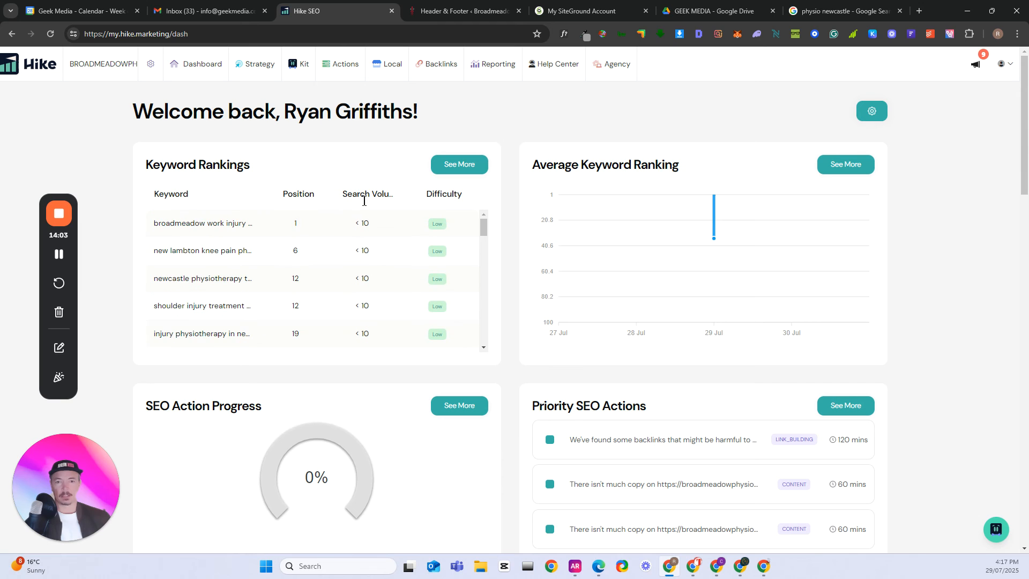
- Examine the search volume and difficulty of the keywords throughout the Keyword Rankings table
scroll(362, 247, down, 15)
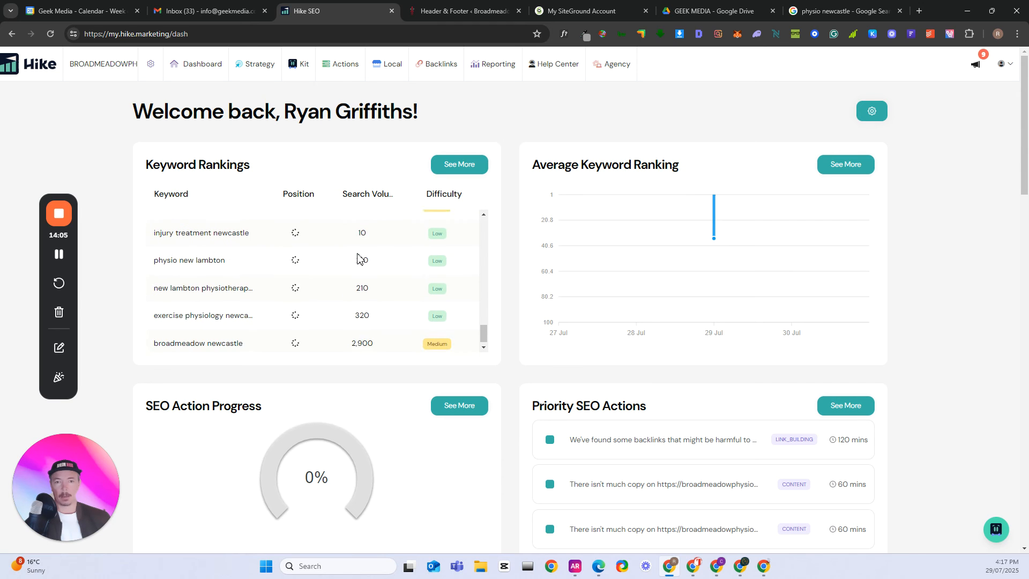
scroll(359, 259, up, 2)
scroll(368, 268, up, 1)
scroll(373, 273, down, 1)
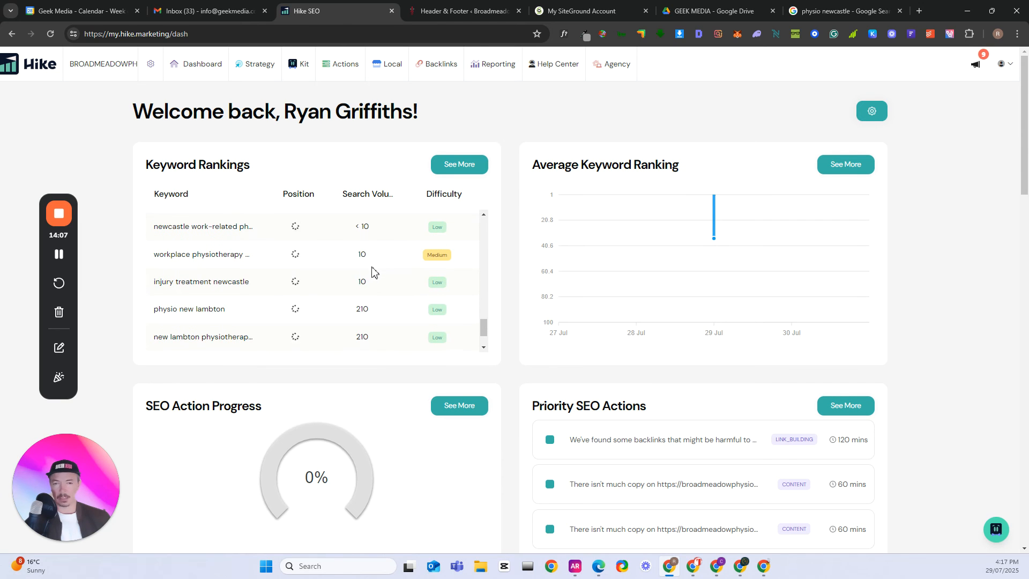
scroll(374, 273, down, 2)
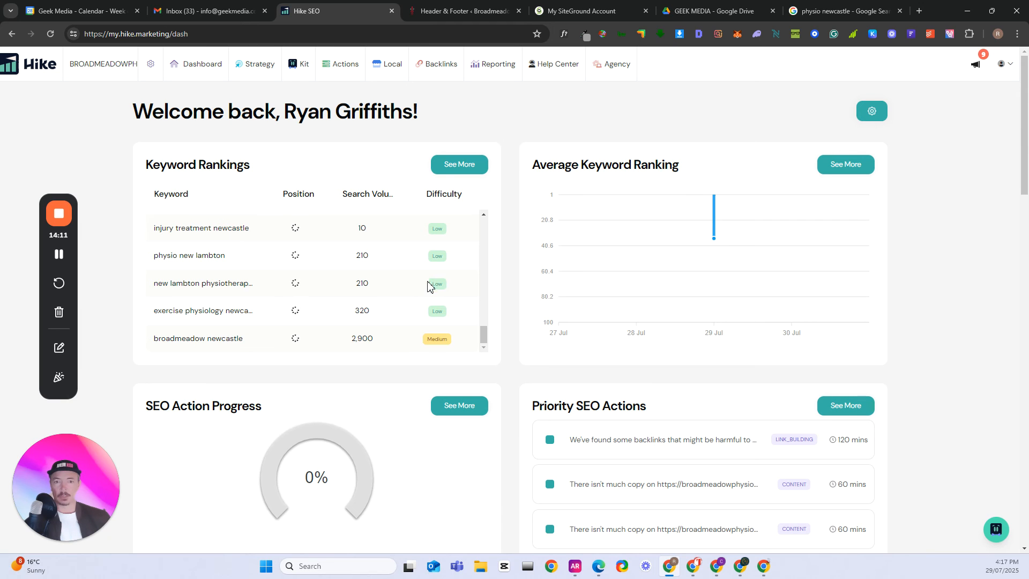
scroll(349, 311, down, 1)
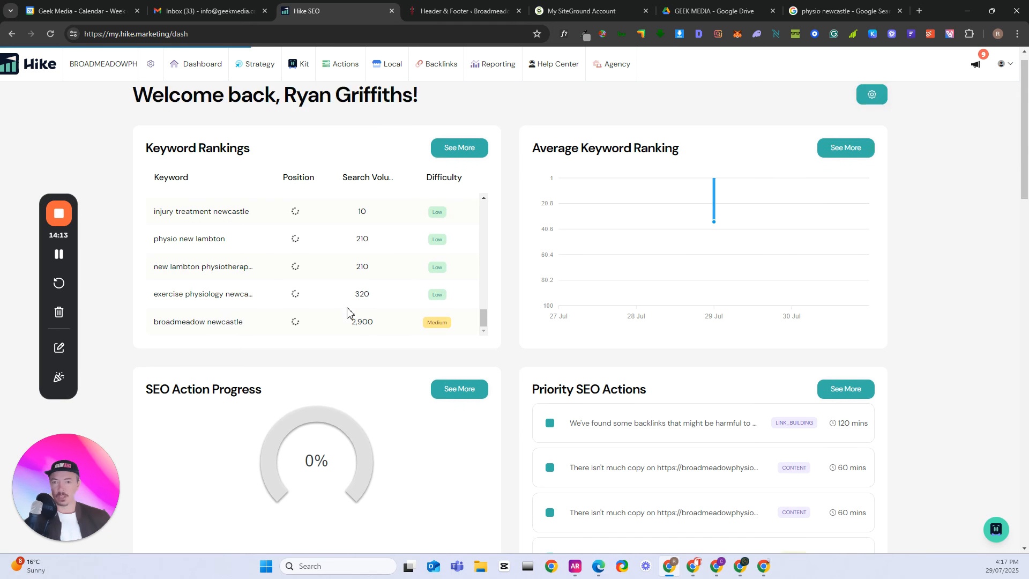
scroll(293, 278, up, 1)
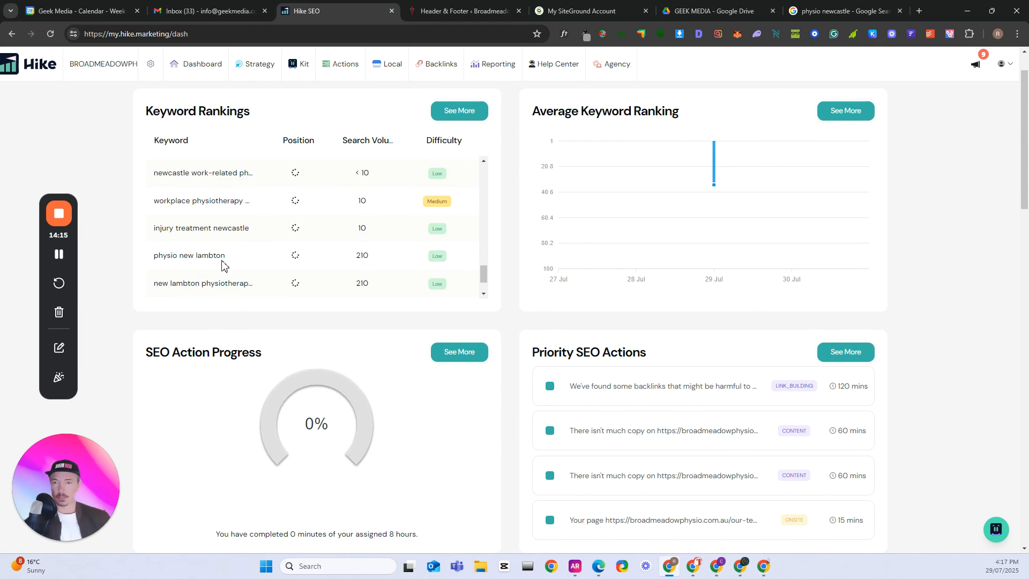
scroll(224, 262, up, 3)
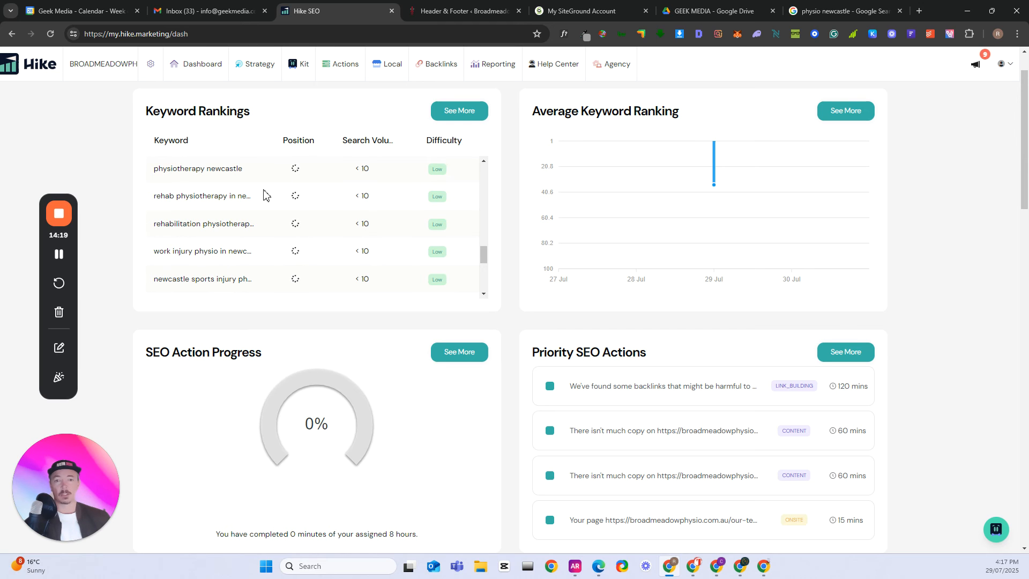
scroll(263, 195, up, 2)
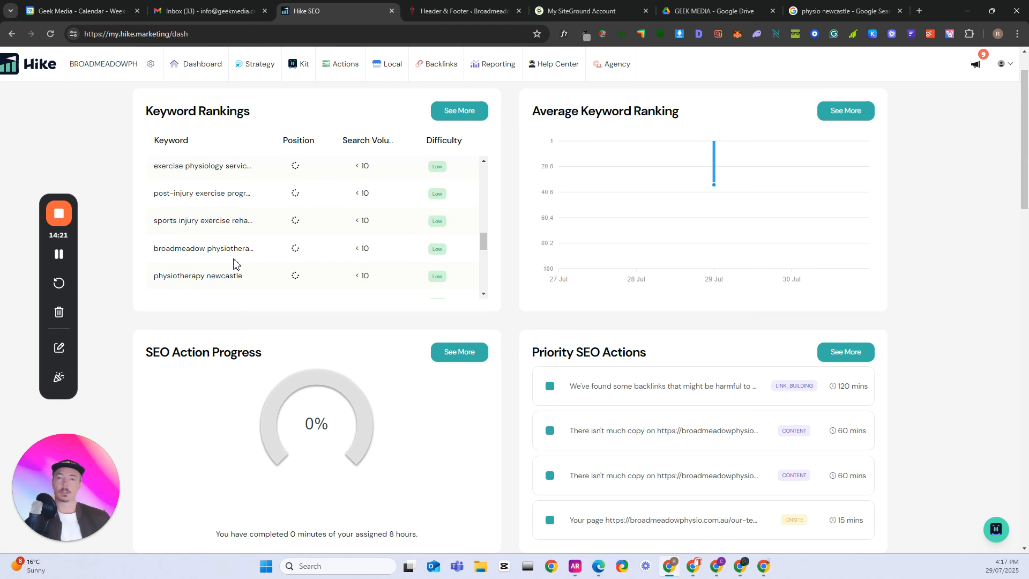
scroll(225, 255, up, 1)
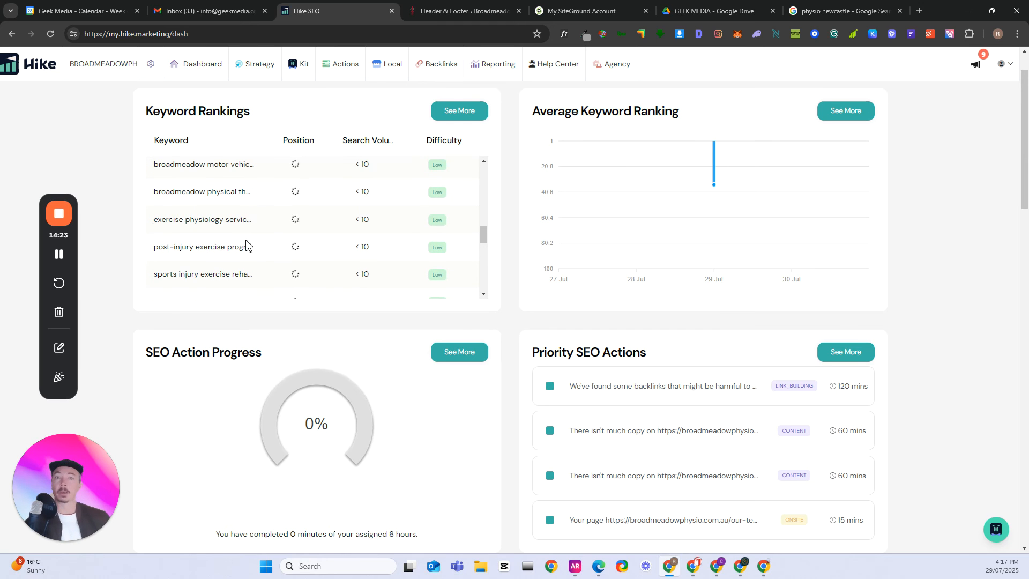
scroll(369, 221, down, 1)
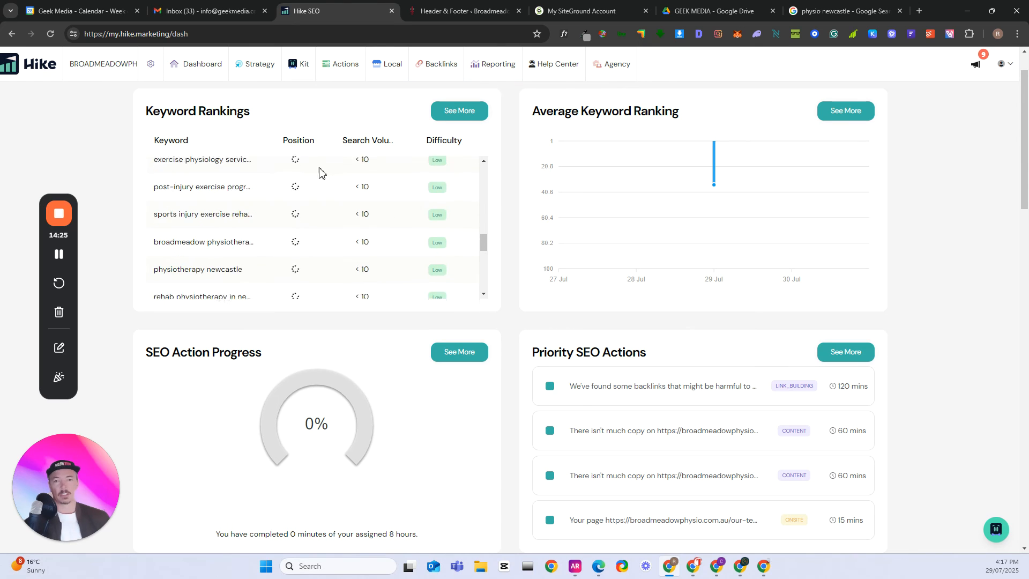
scroll(311, 166, up, 1)
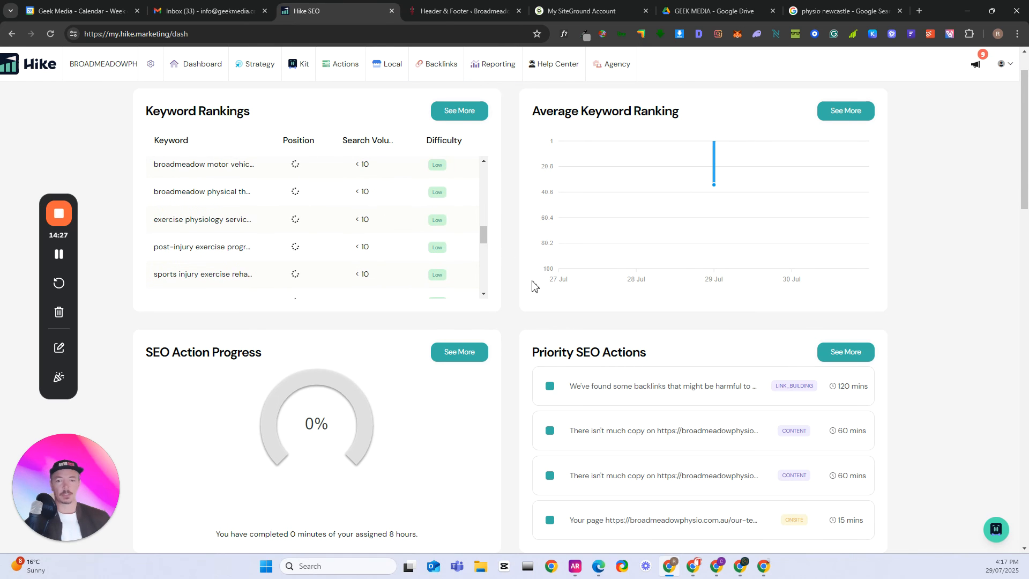
- Review the Priority SEO Actions, Website Traffic Stats and Website Visits cards on the dashboard
scroll(534, 287, down, 1)
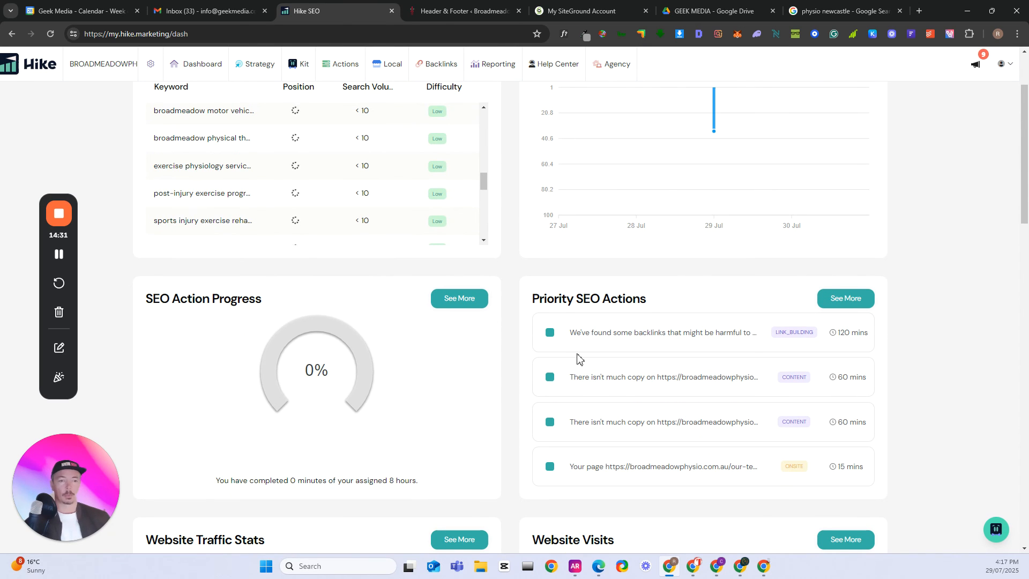
scroll(592, 285, down, 1)
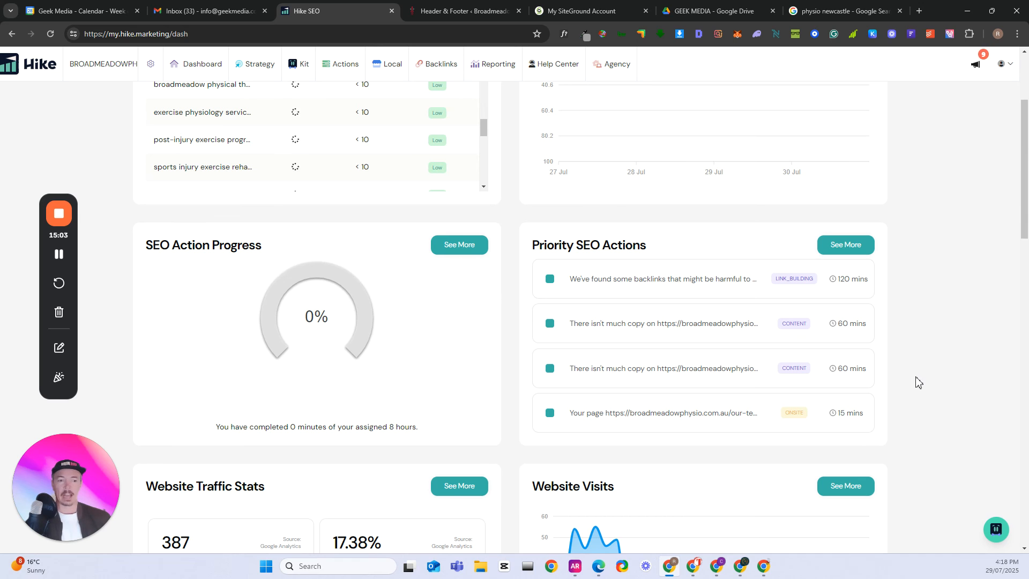
scroll(916, 382, down, 2)
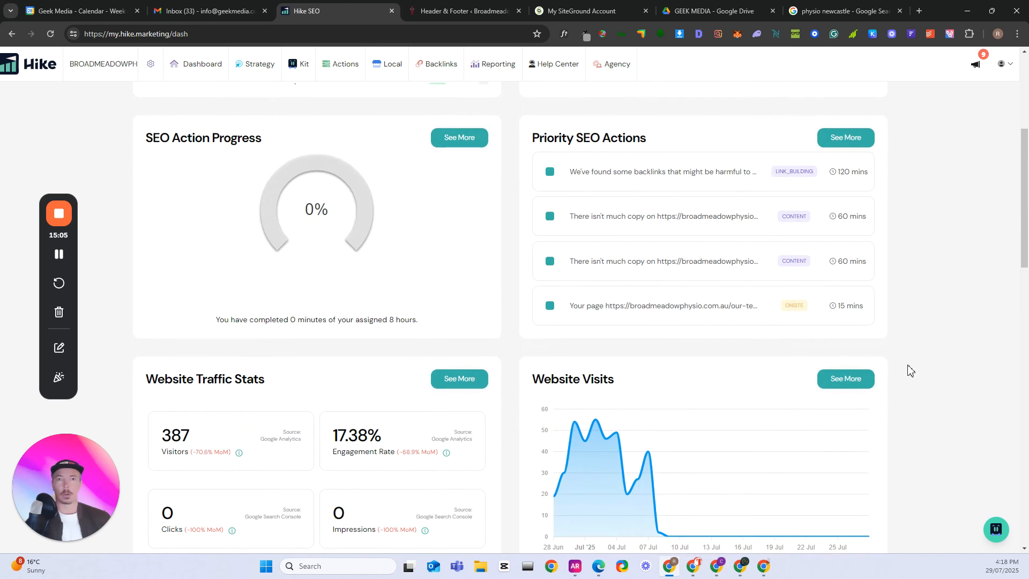
scroll(897, 364, down, 2)
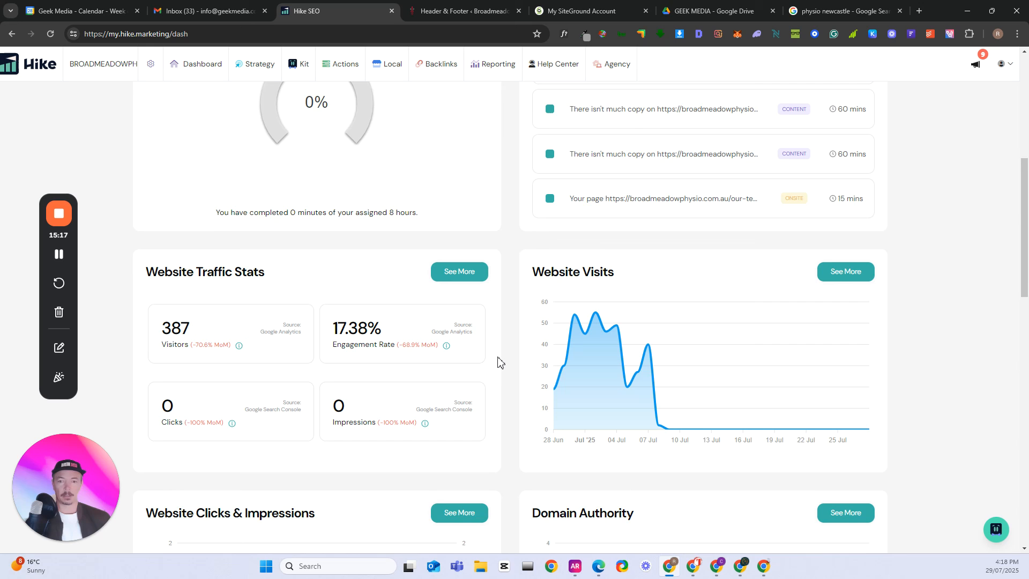
scroll(536, 359, down, 1)
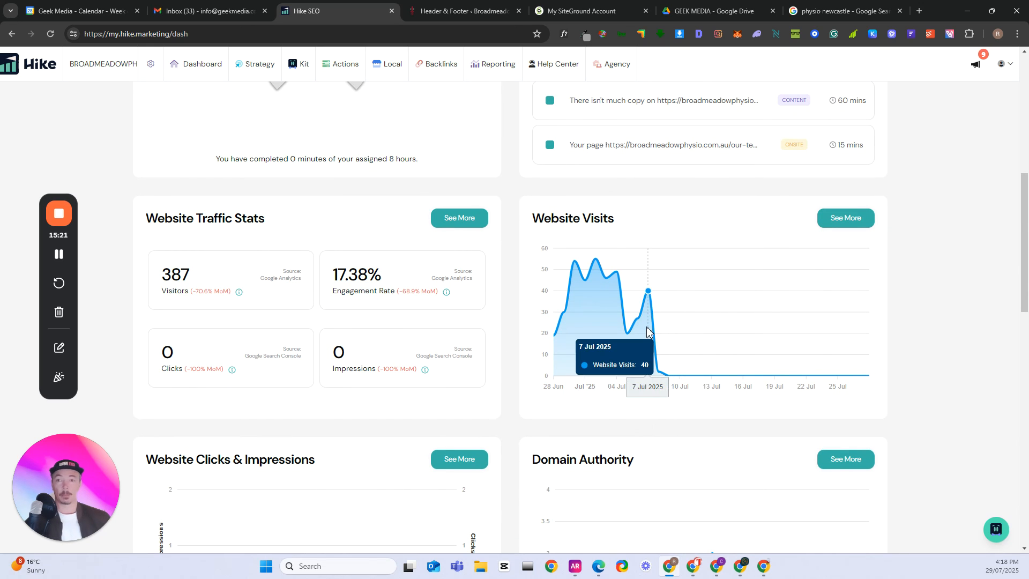
scroll(646, 328, up, 3)
scroll(648, 338, down, 1)
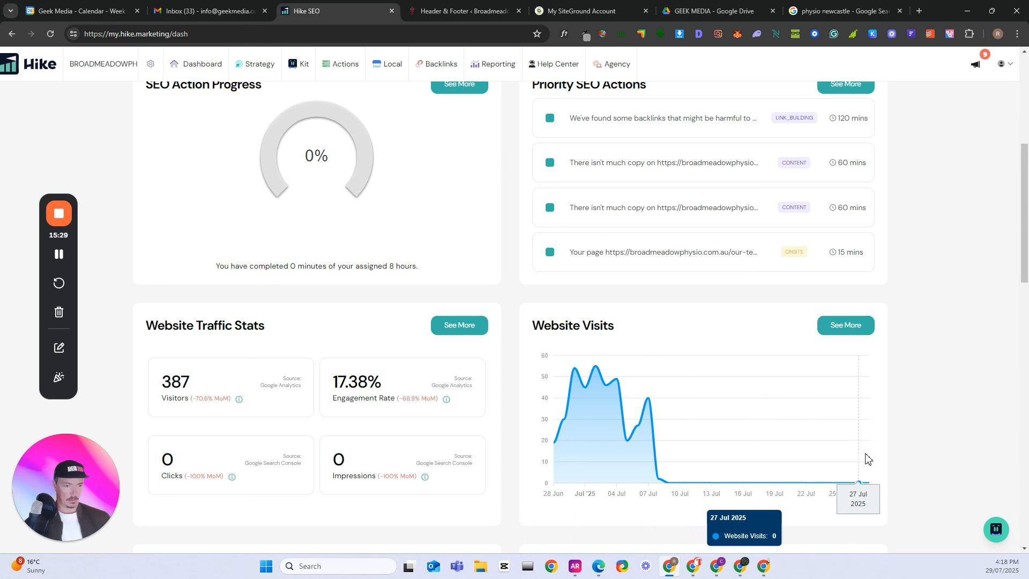
scroll(770, 428, up, 2)
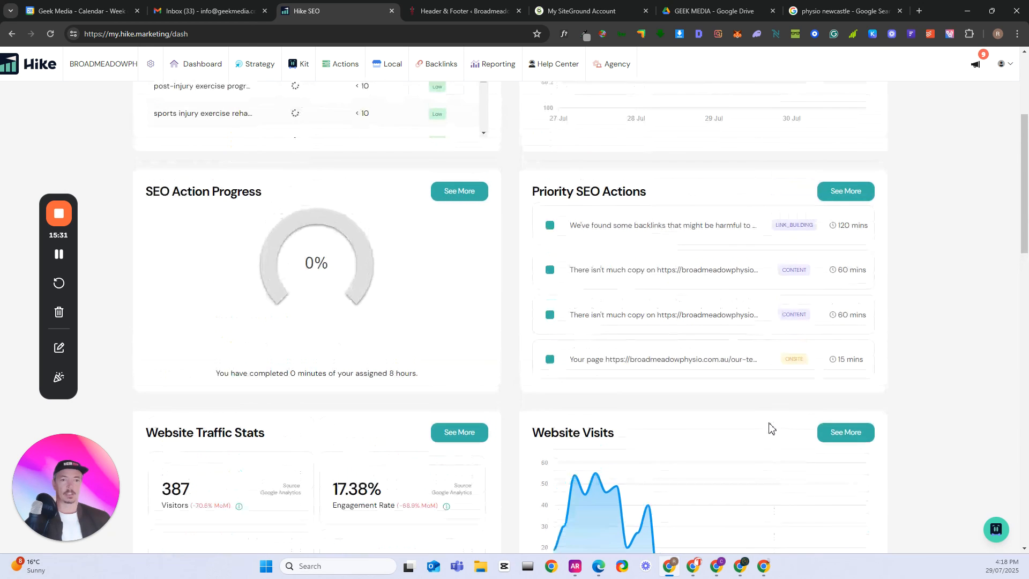
- Review the dashboard's clicks and impressions, Domain Authority, New Backlinks, Google reviews and Map Views cards
scroll(750, 429, down, 2)
scroll(704, 418, down, 6)
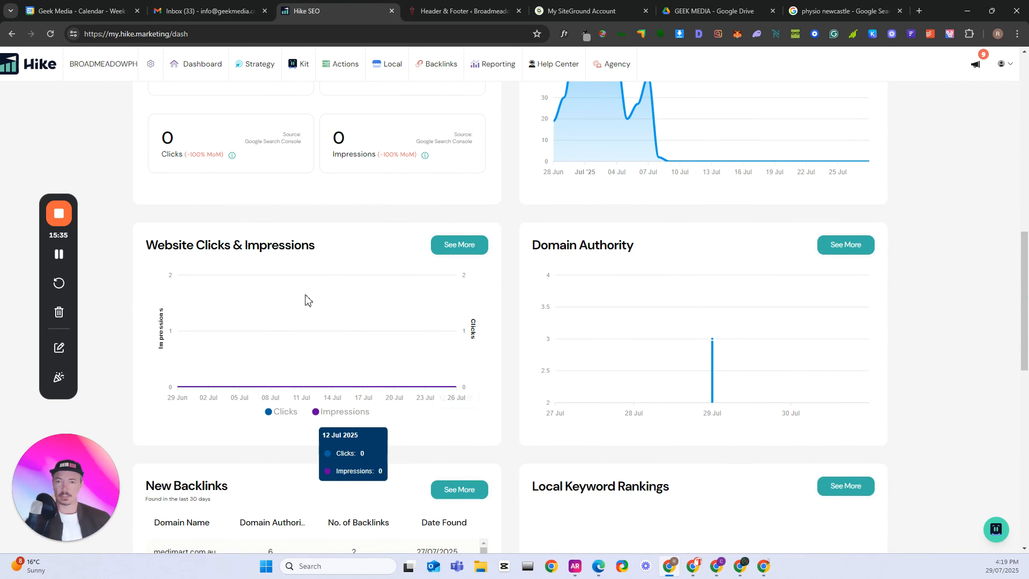
scroll(225, 273, down, 1)
scroll(378, 276, down, 4)
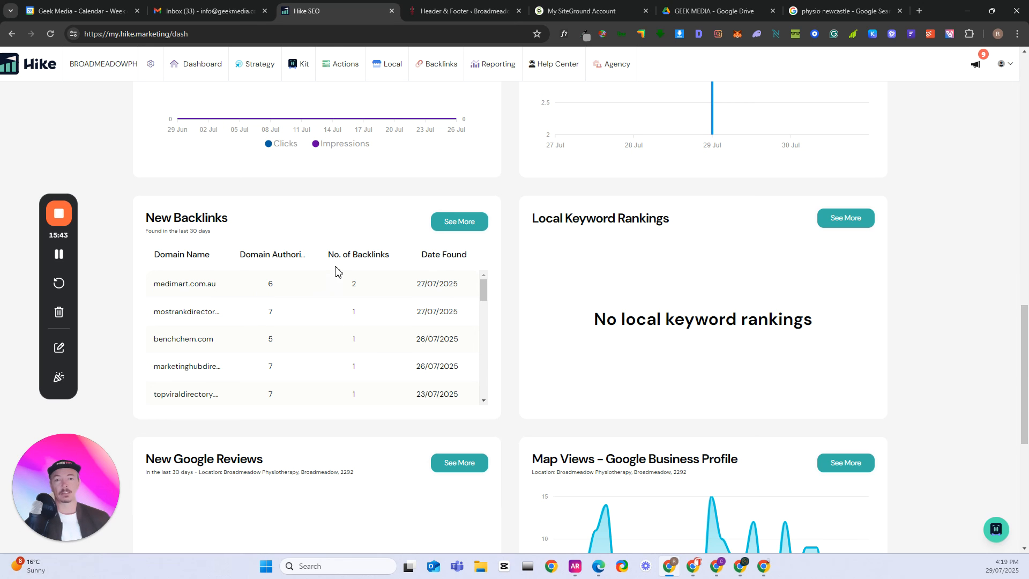
scroll(328, 278, down, 8)
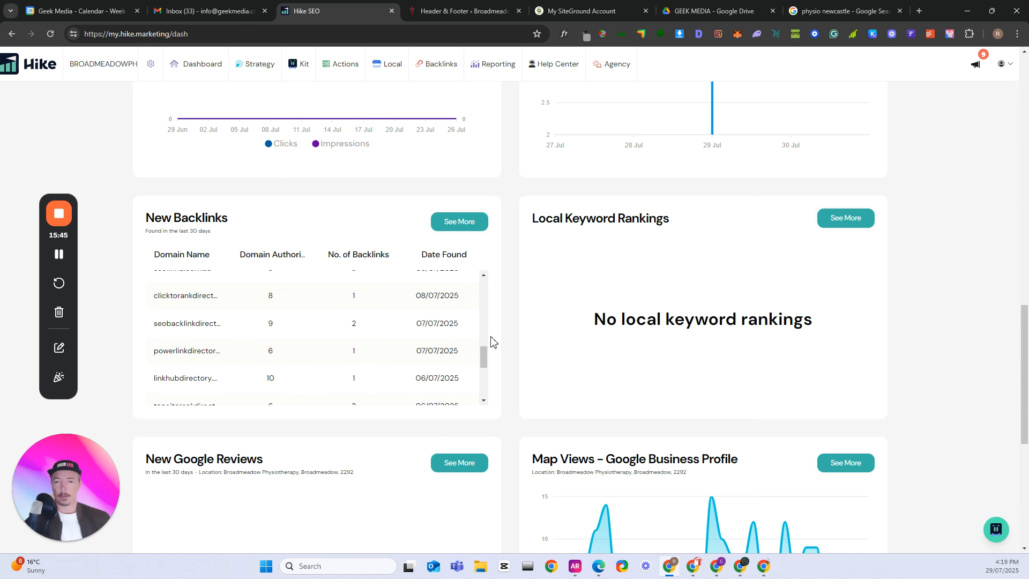
scroll(489, 340, down, 3)
scroll(489, 342, down, 1)
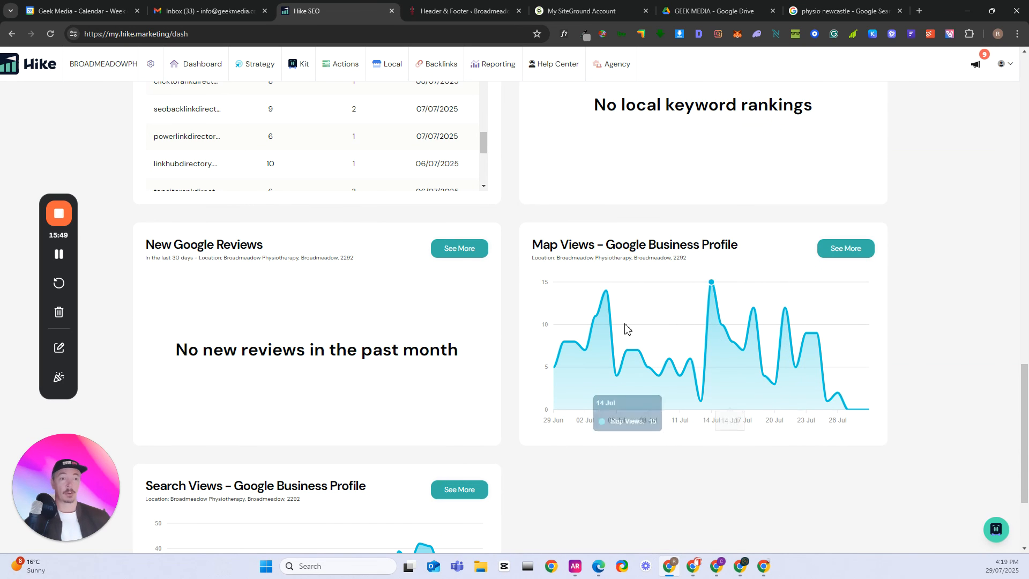
- Look through the Kit, Backlinks and Local sections, and open the Listing Manager for the Google Business Profile
scroll(547, 366, up, 5)
scroll(547, 366, up, 15)
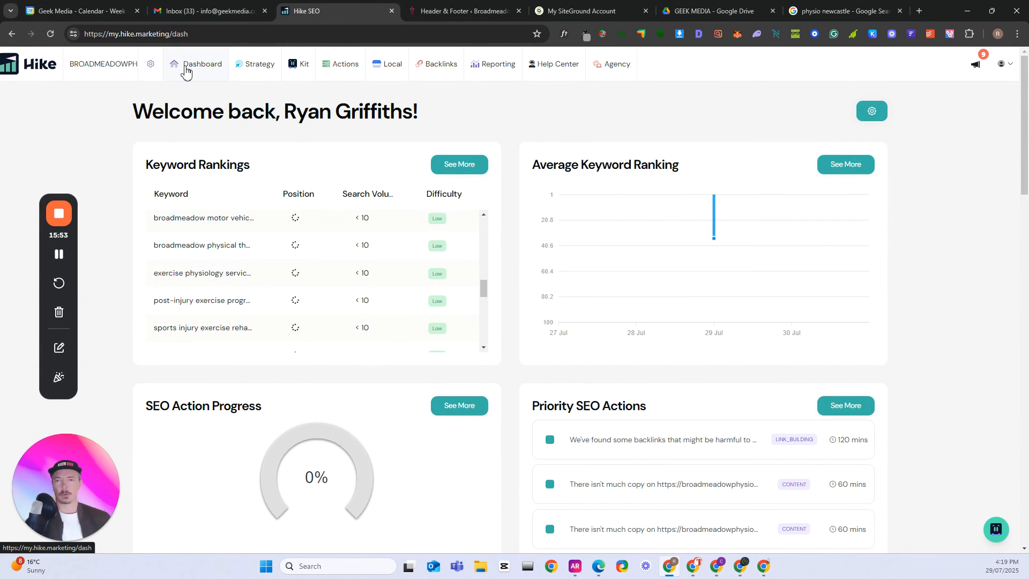
mouse_move(305, 68)
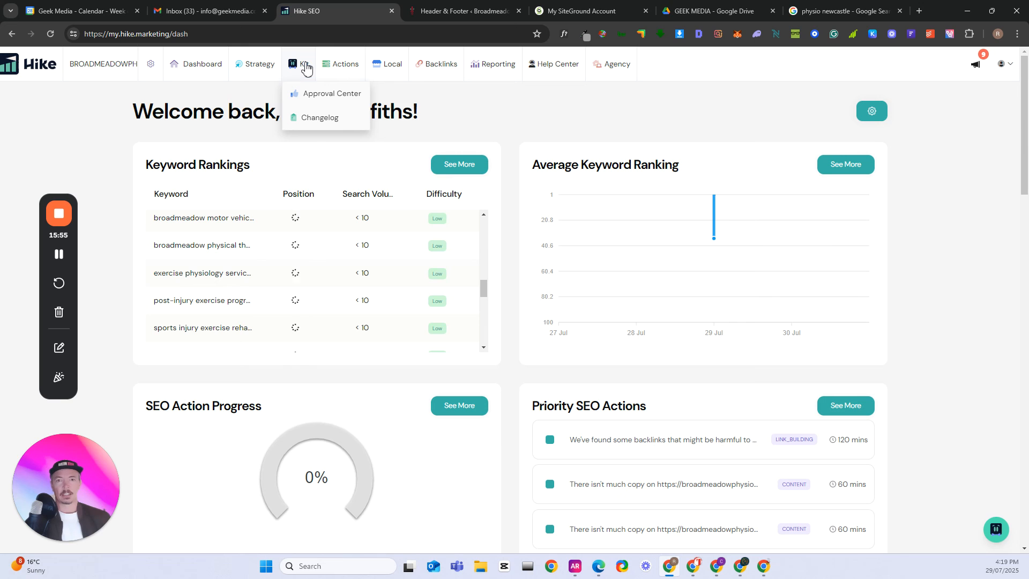
mouse_move(343, 68)
mouse_move(429, 68)
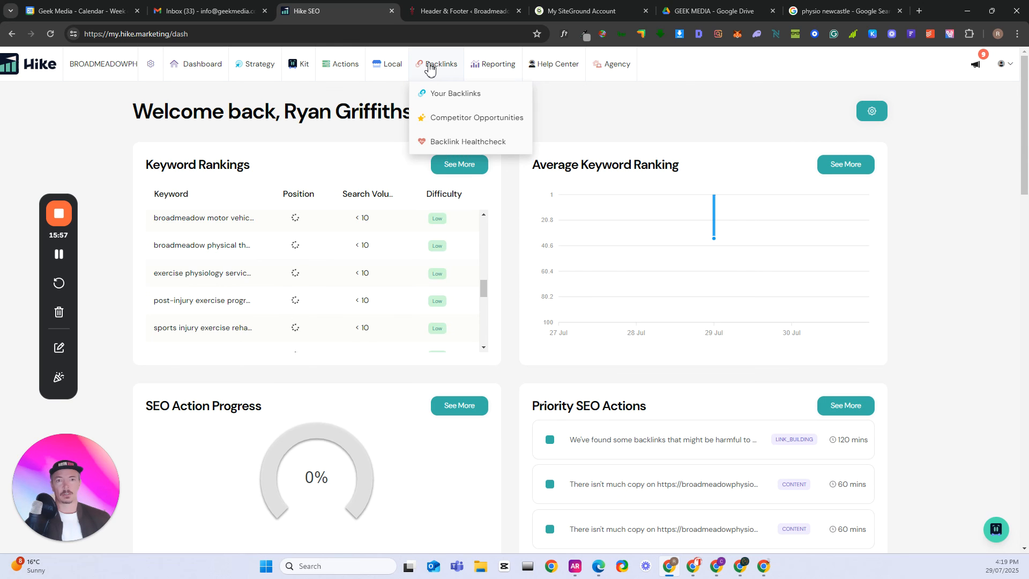
mouse_move(377, 68)
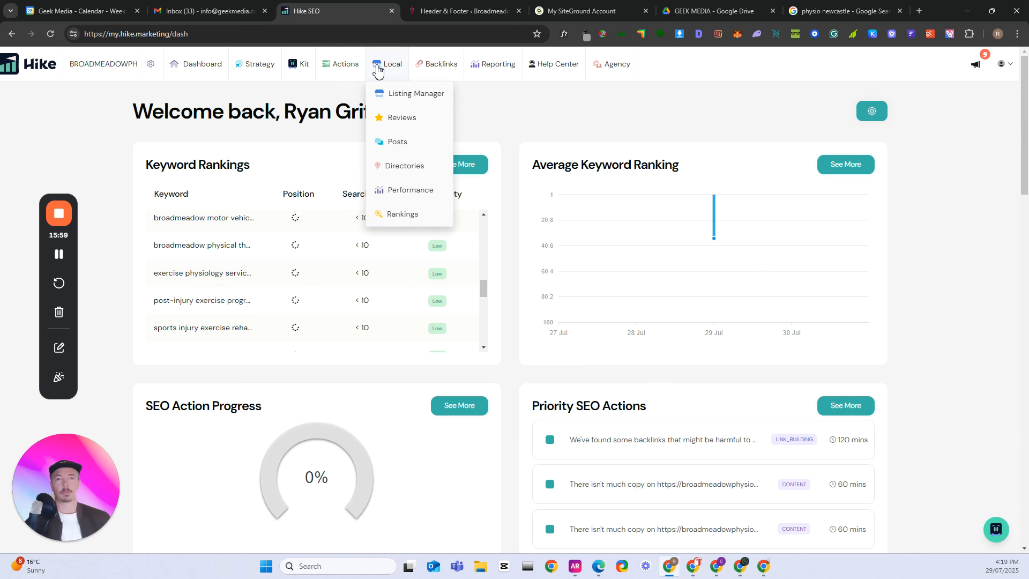
click(413, 99)
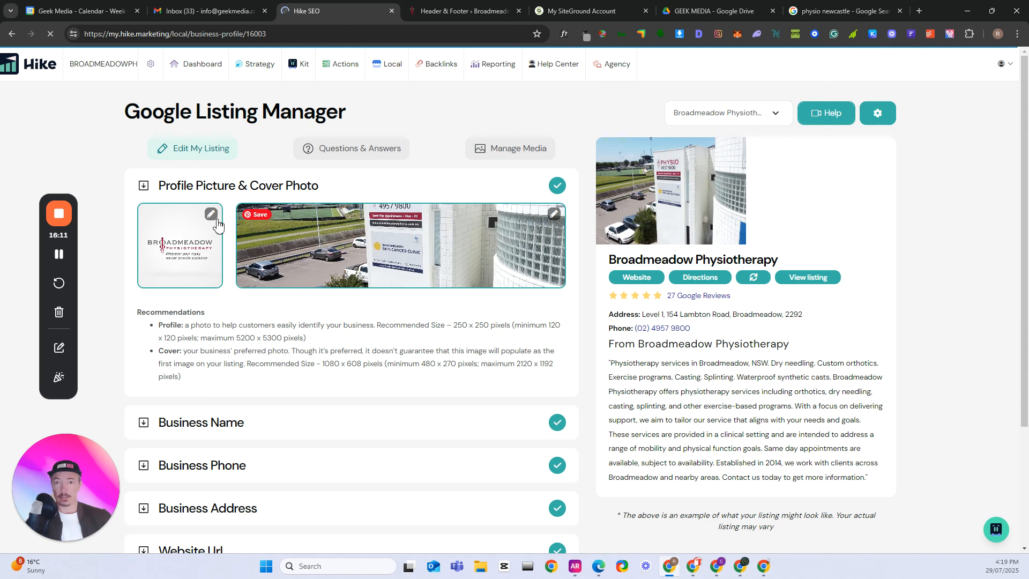
- Examine the recommended profile picture and cover photo sizes in the Google Listing Manager
scroll(482, 300, down, 1)
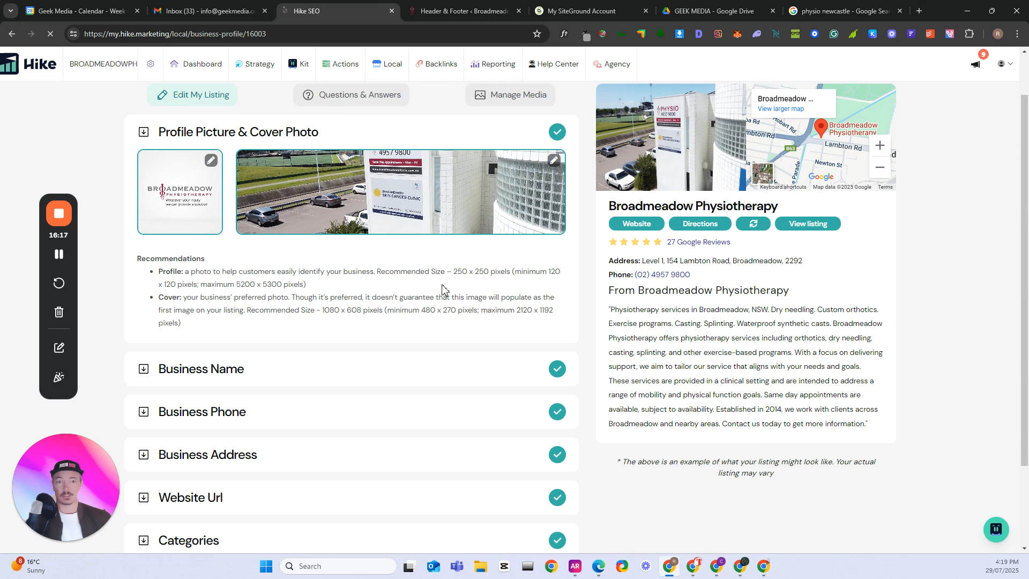
drag(454, 271, 512, 272)
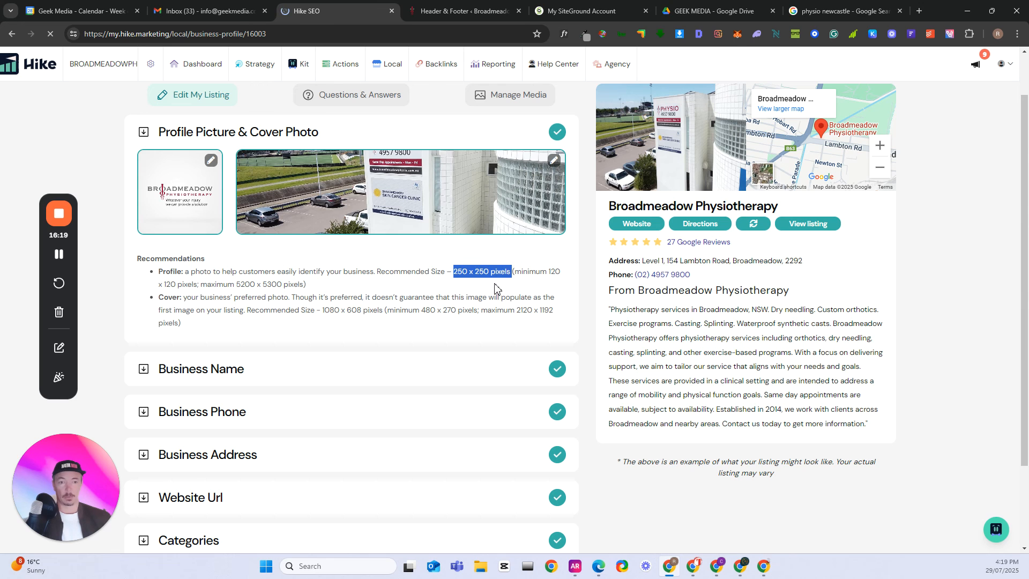
scroll(472, 287, down, 1)
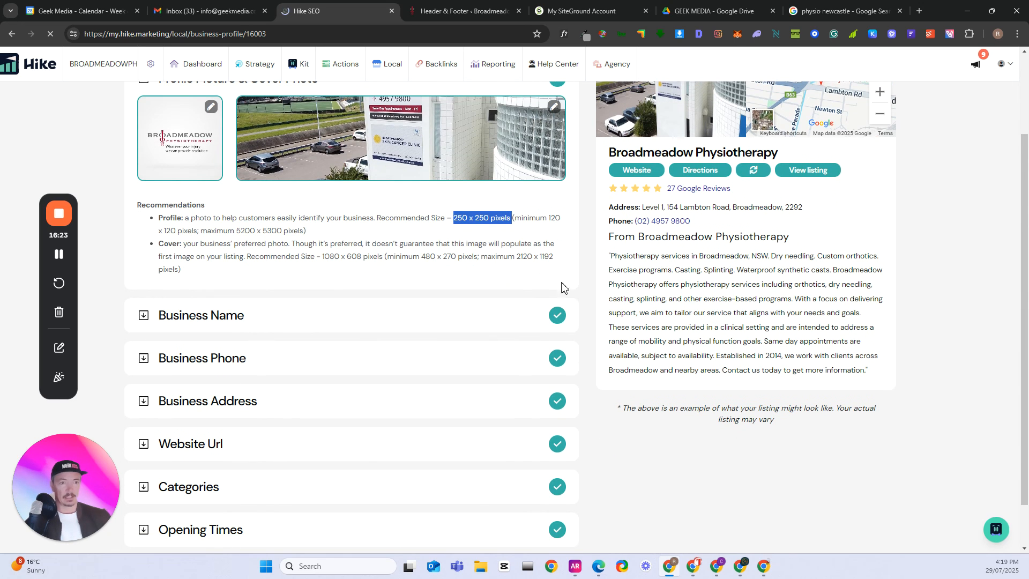
- Look over the listing's business detail sections, its Questions & Answers area and its Manage Media photos in the Google Listing Manager
scroll(432, 312, down, 1)
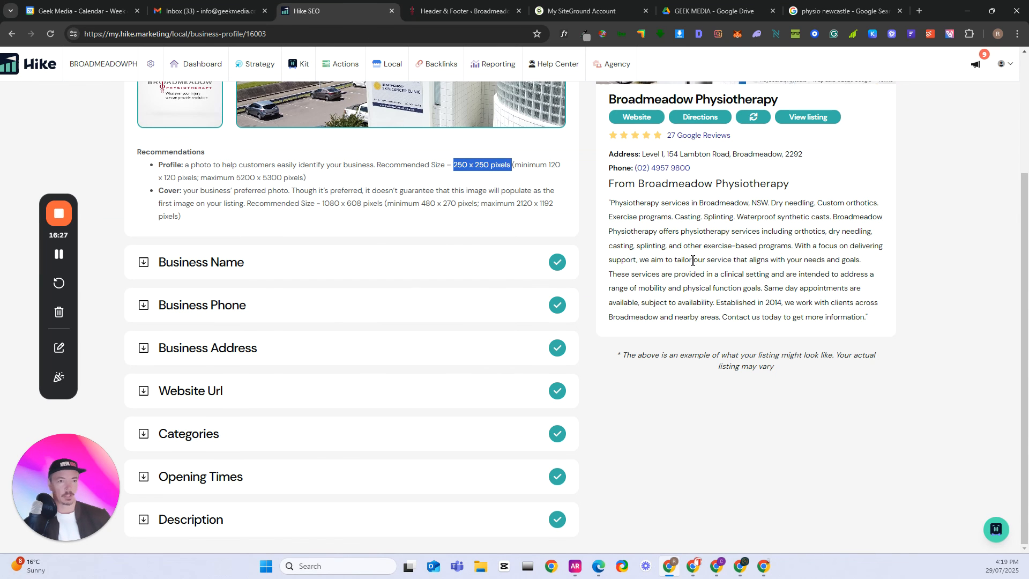
scroll(514, 439, up, 3)
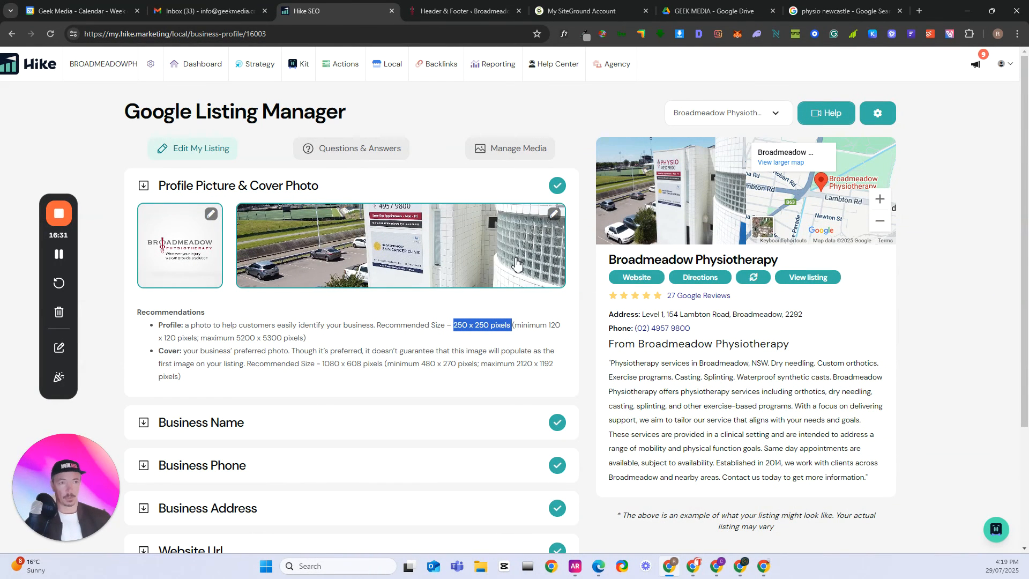
click(379, 152)
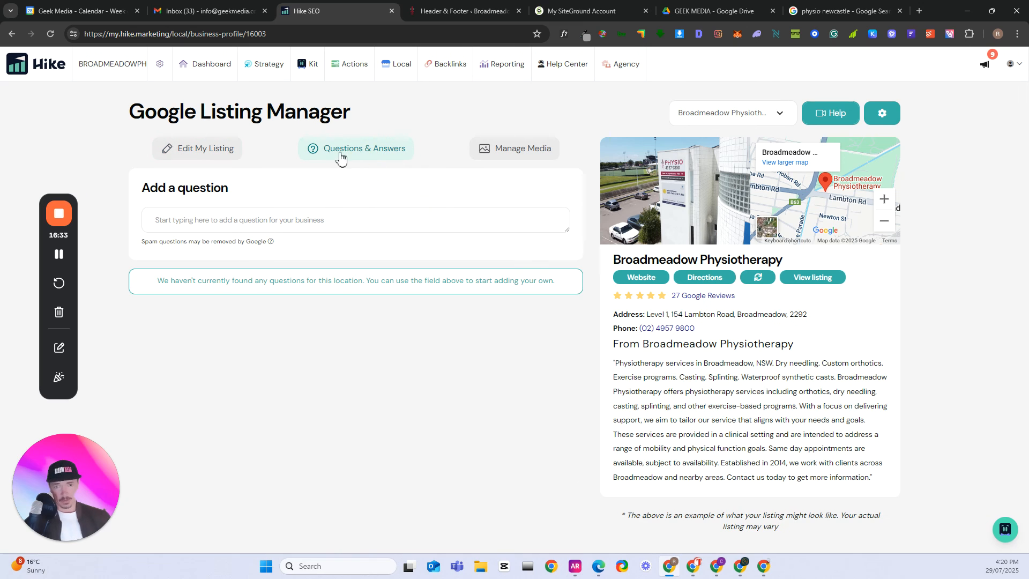
click(224, 220)
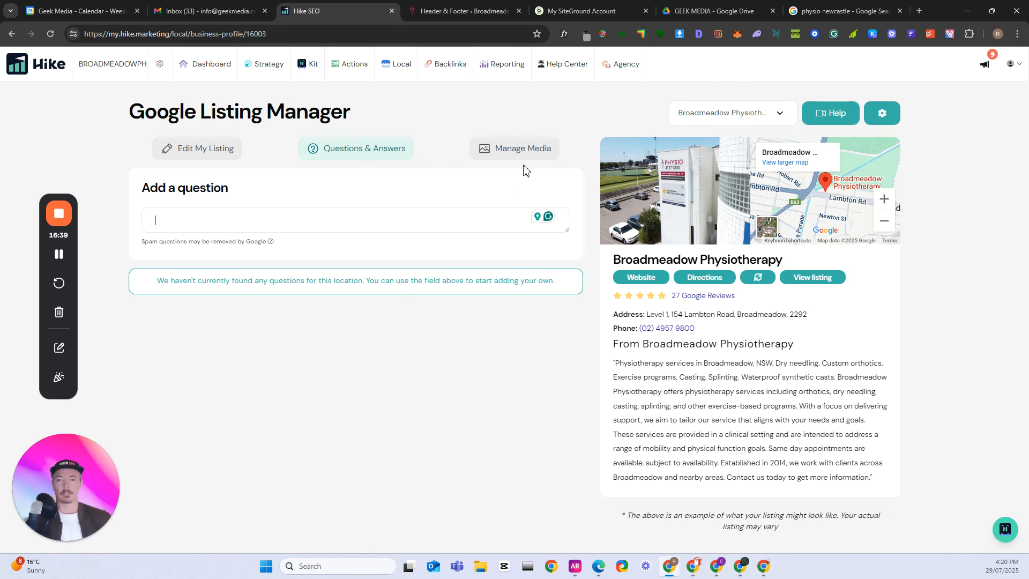
click(504, 158)
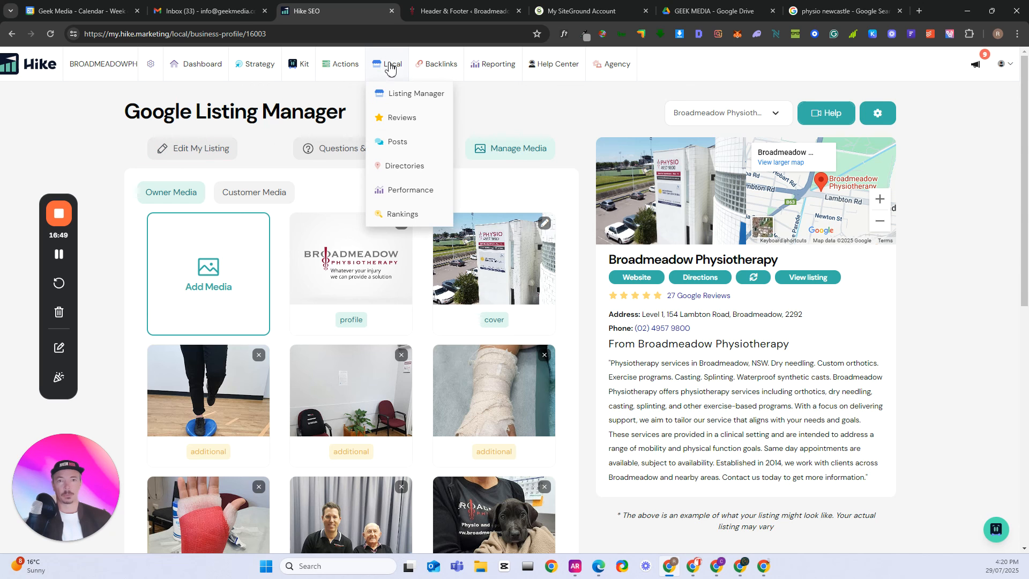
- Open the local Reviews page and read through the Broadmeadow Physiotherapy reviews and the responses given to them
click(410, 123)
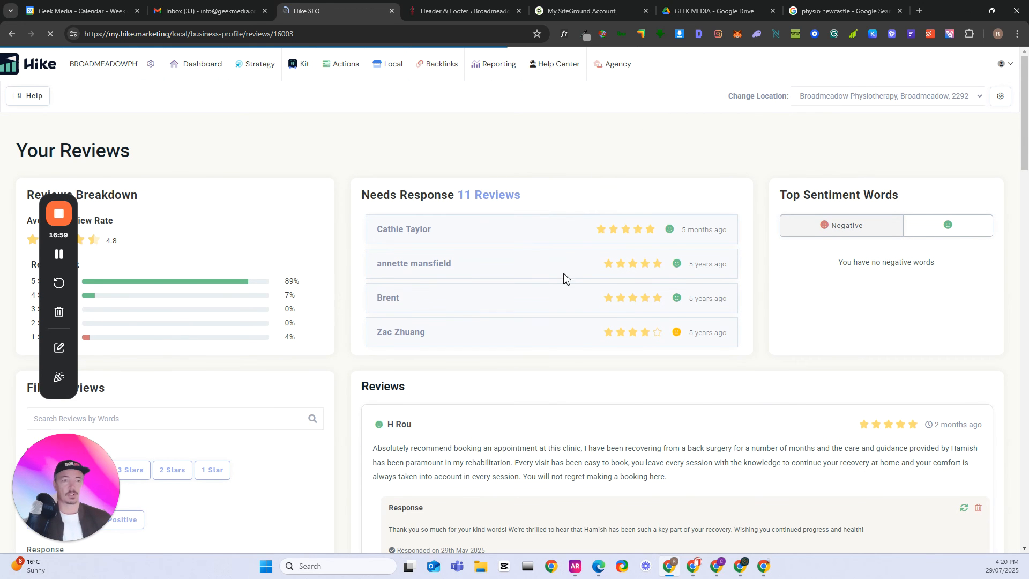
scroll(566, 275, down, 1)
scroll(498, 312, down, 2)
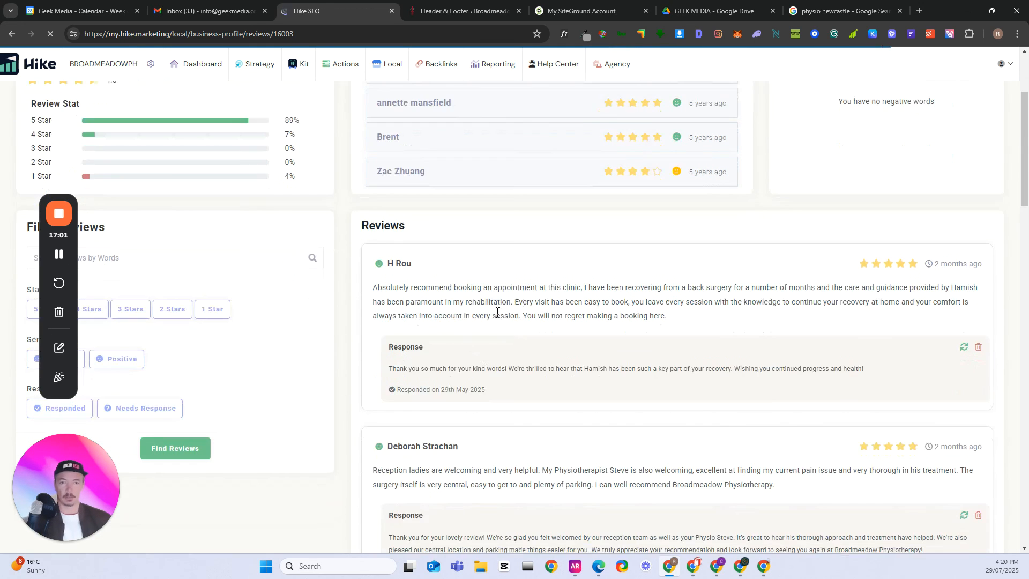
scroll(488, 372, down, 8)
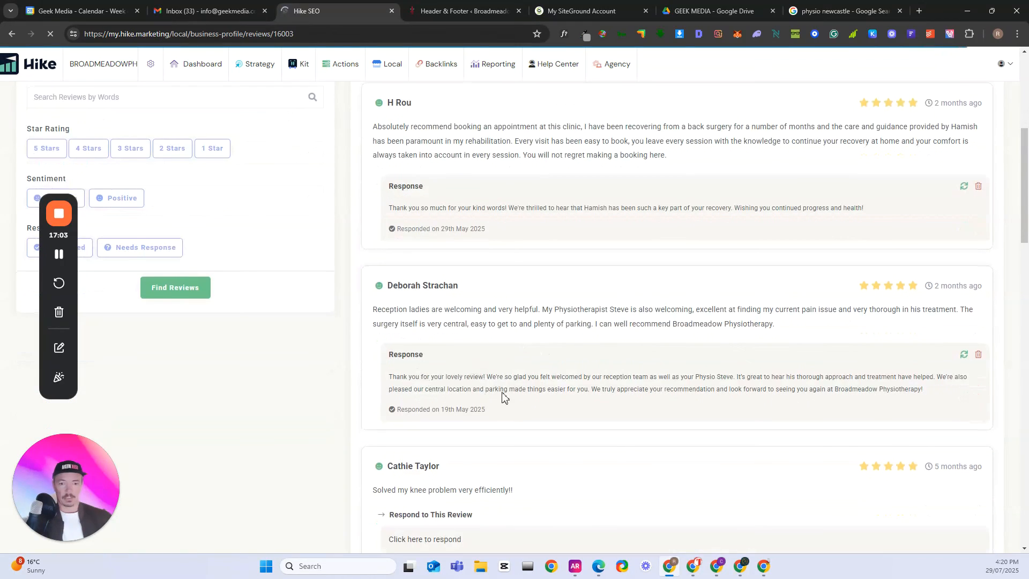
scroll(536, 391, down, 4)
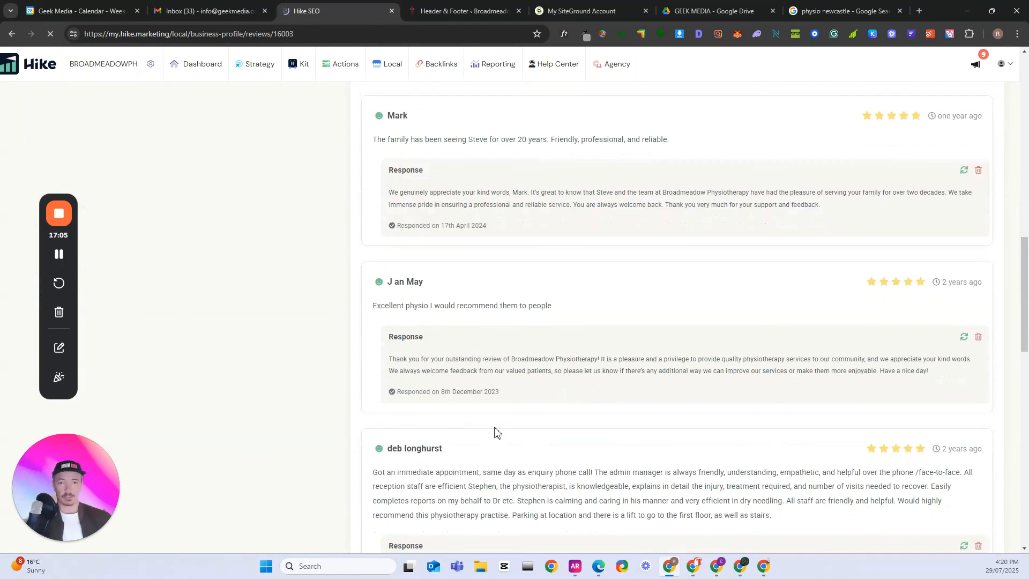
scroll(503, 418, down, 11)
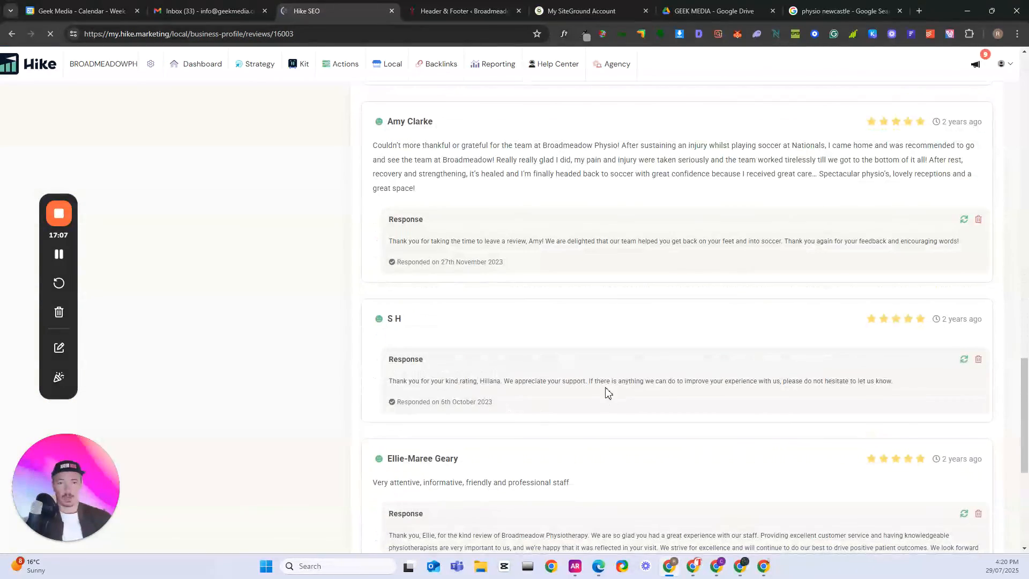
scroll(602, 392, down, 5)
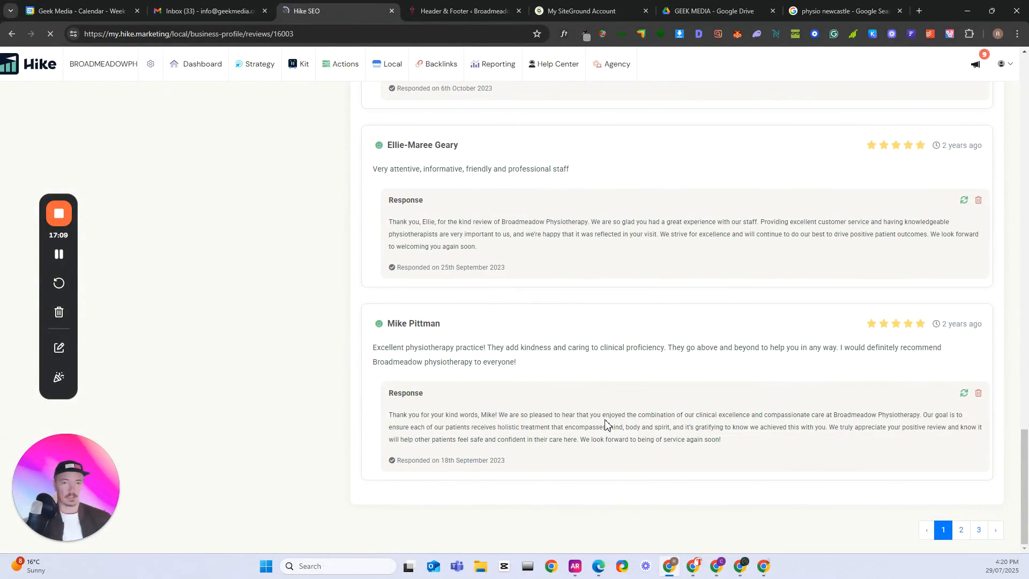
scroll(630, 399, up, 20)
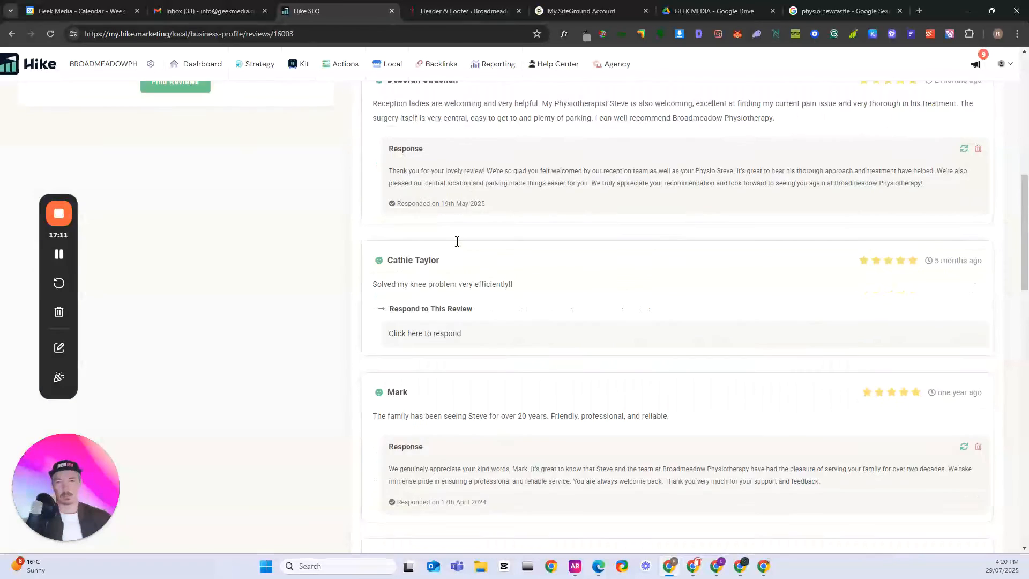
scroll(449, 256, up, 3)
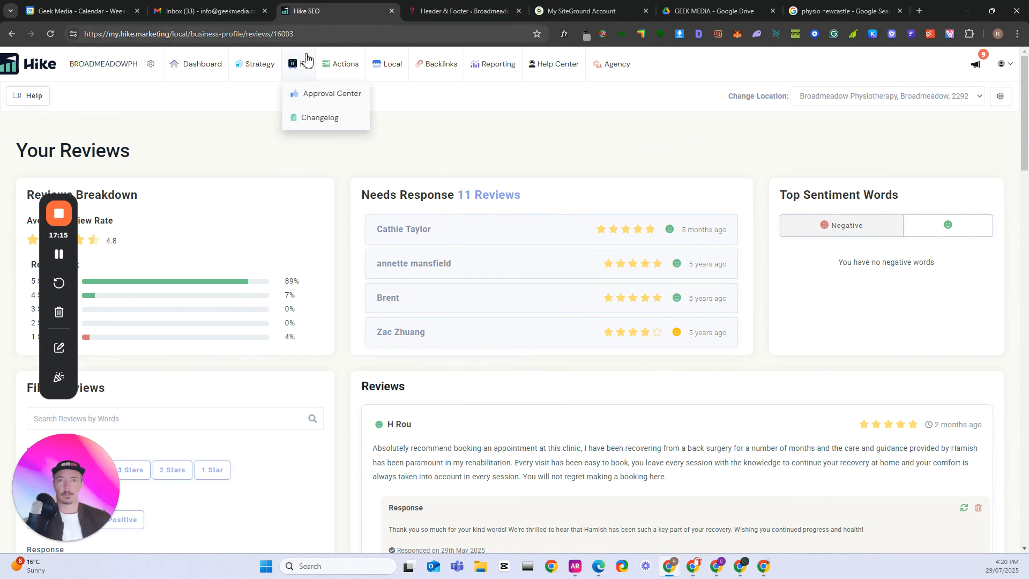
mouse_move(336, 70)
mouse_move(260, 67)
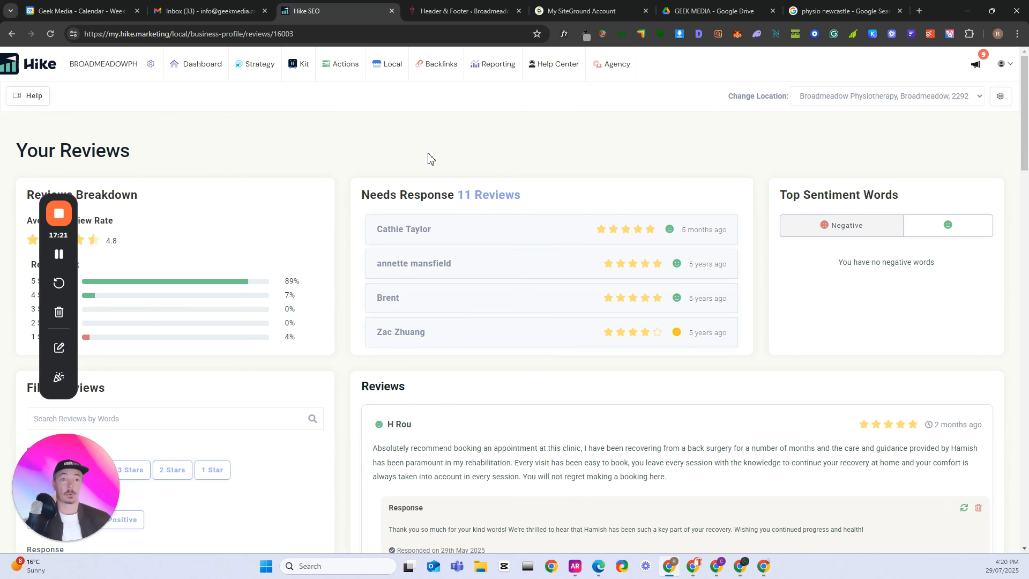
mouse_move(617, 71)
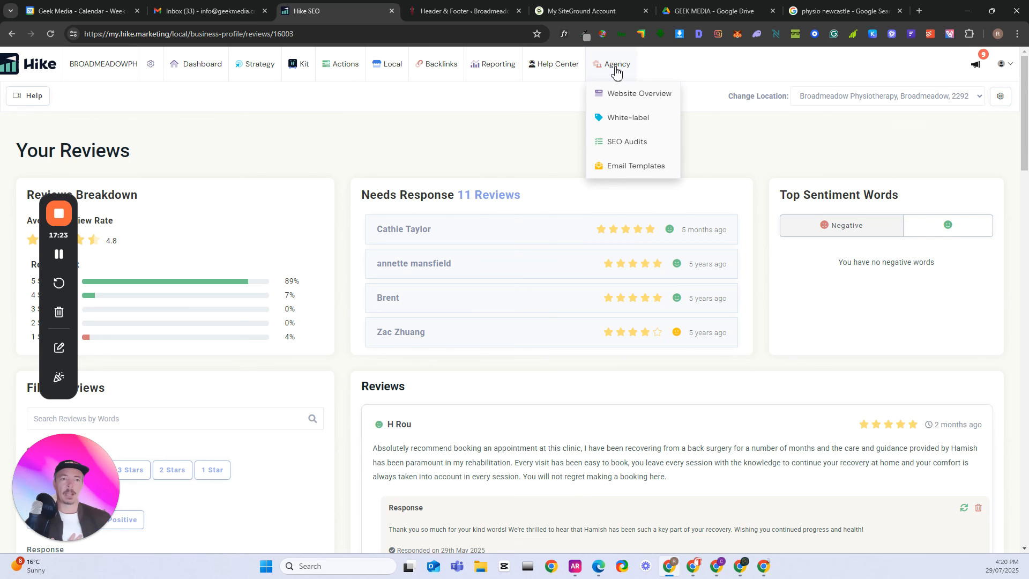